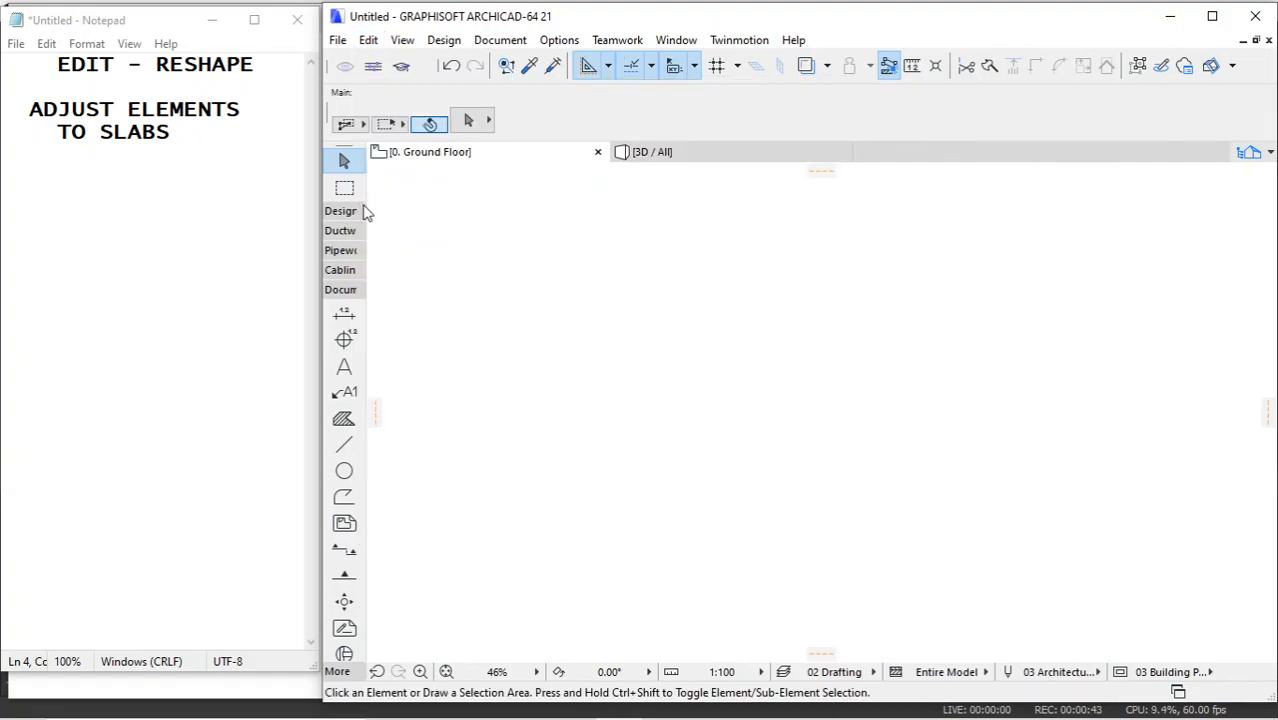
Set up the Wall tool with the Brick Double Plastered composite and keep its default geometry from Ground Floor to Story 1.
{"action": "left_click", "coordinate": [358, 213]}
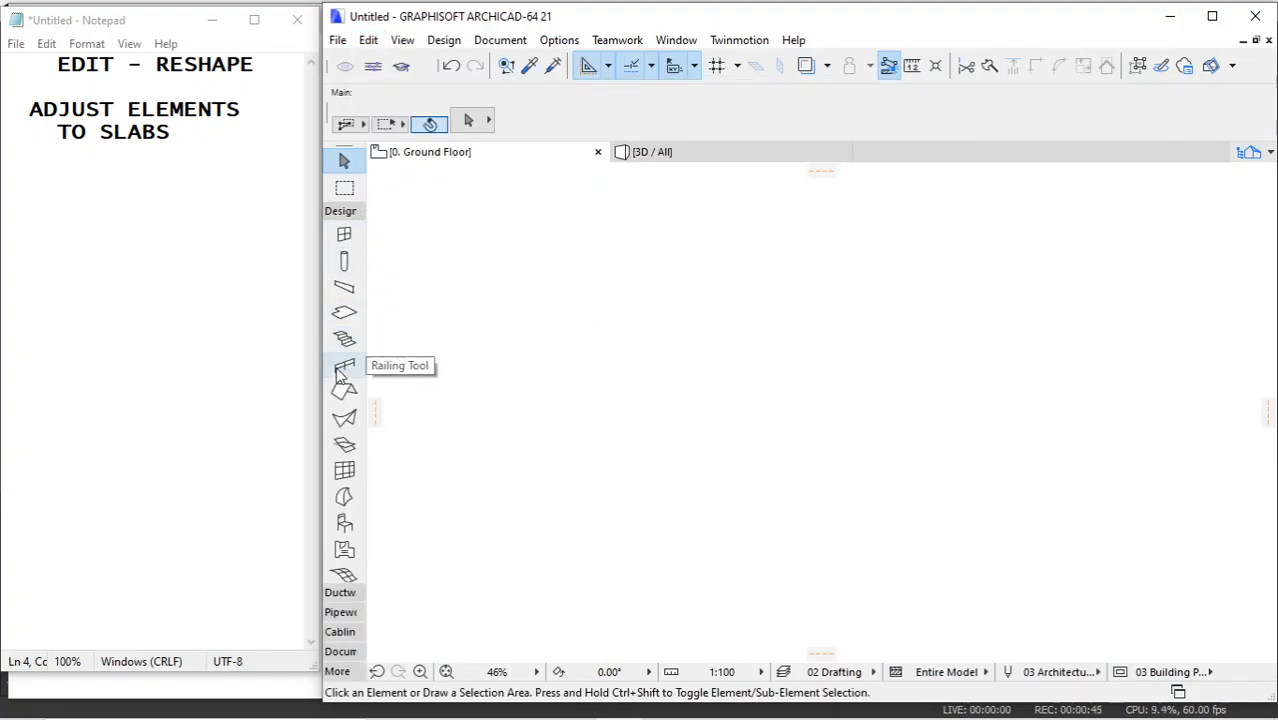
{"action": "scroll", "coordinate": [348, 247], "scroll_direction": "up", "scroll_amount": 2}
{"action": "left_click", "coordinate": [345, 236]}
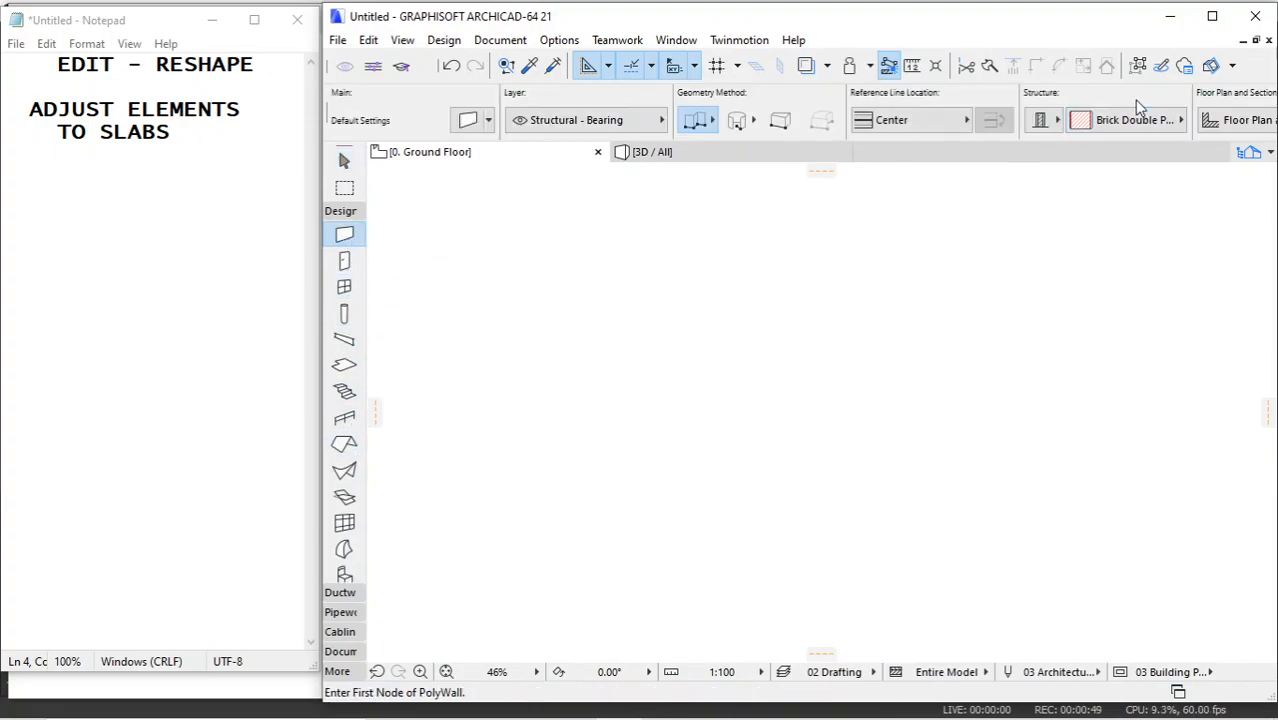
{"action": "left_click", "coordinate": [1143, 122]}
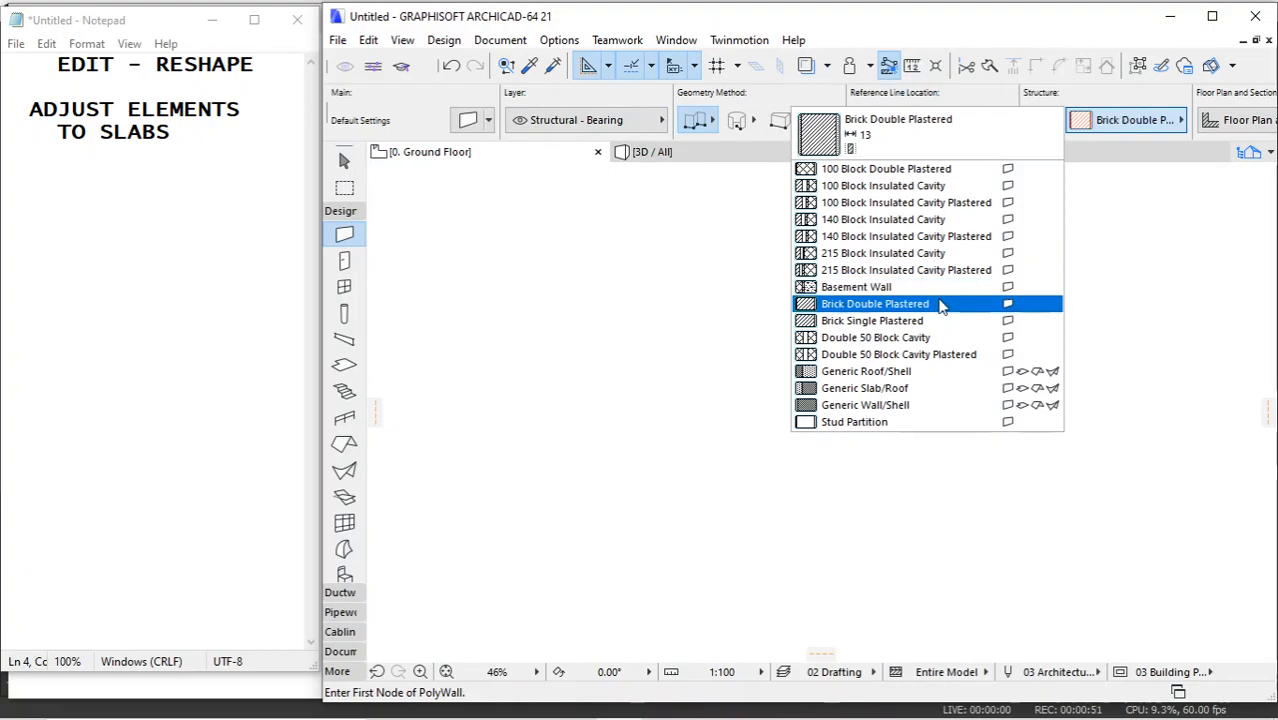
{"action": "left_click", "coordinate": [940, 301]}
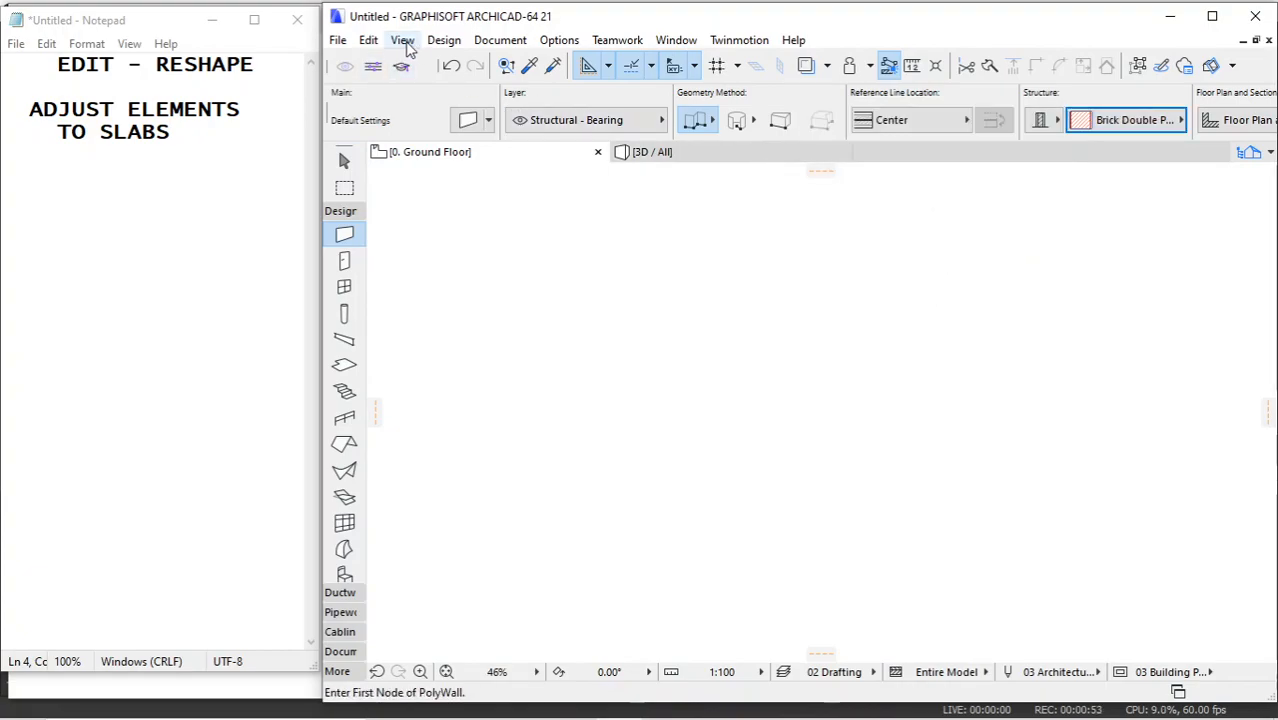
{"action": "left_click", "coordinate": [467, 120]}
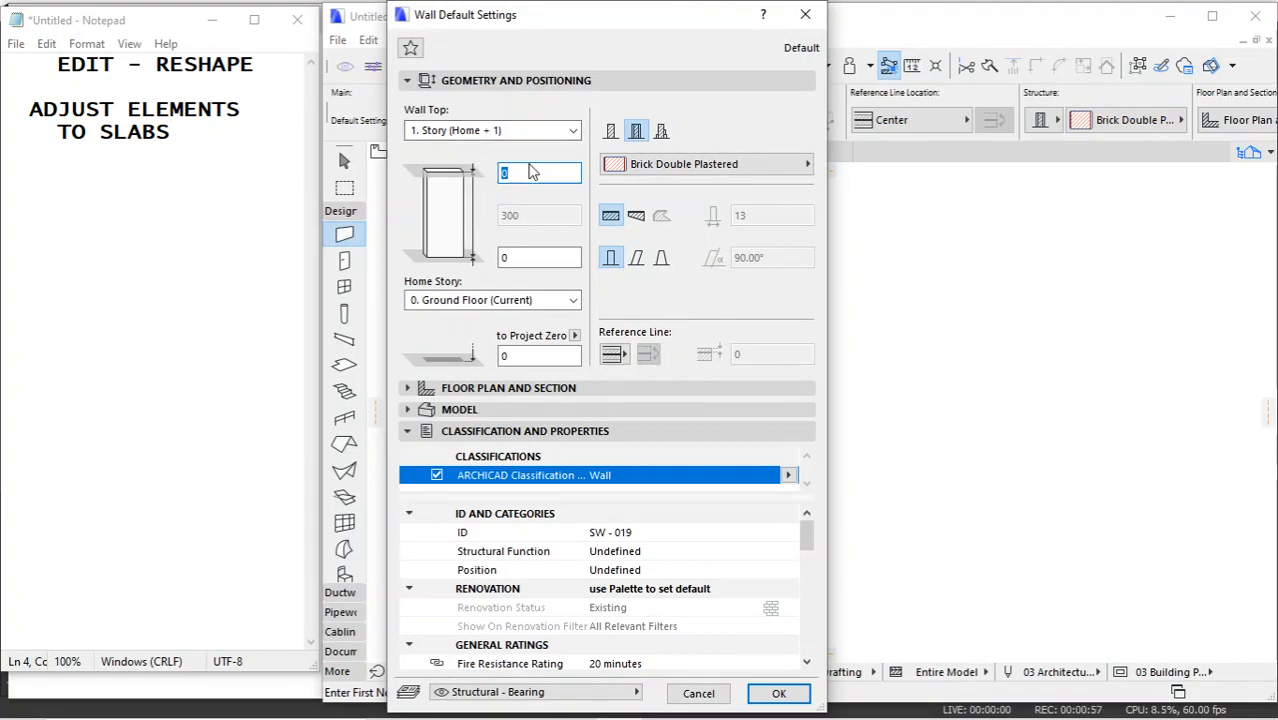
{"action": "left_click", "coordinate": [778, 693]}
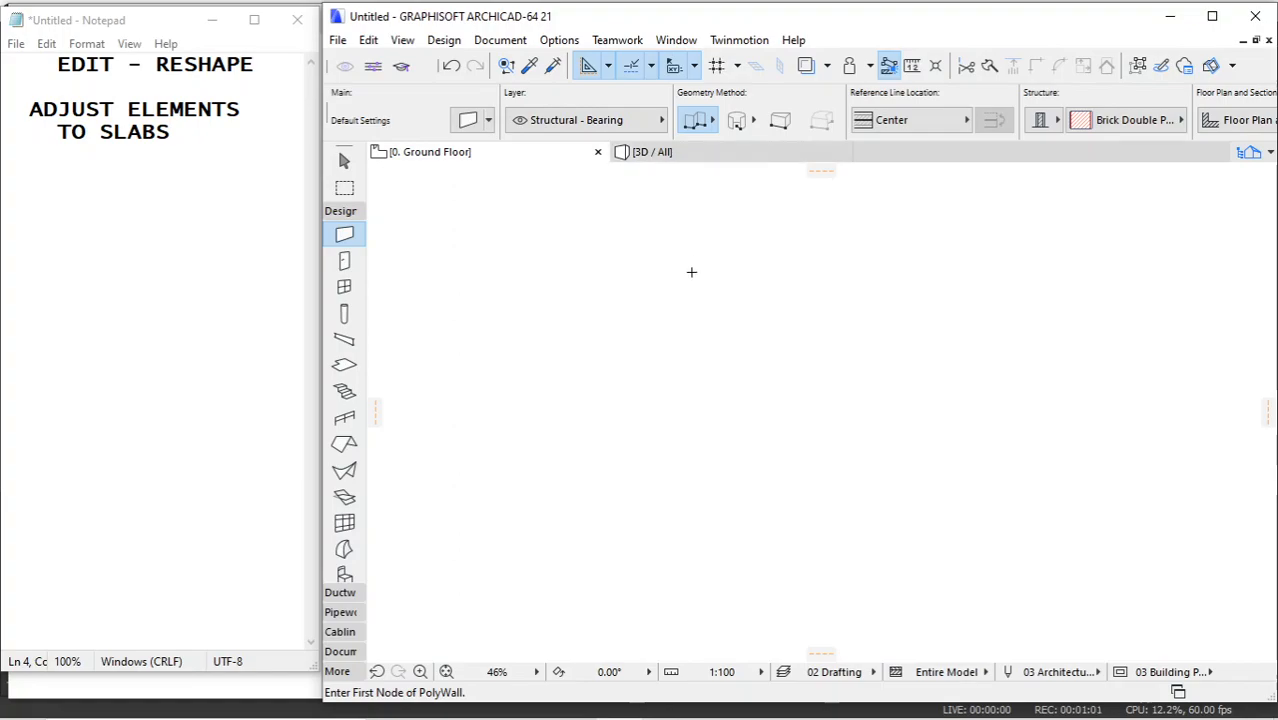
Draw a rectangular wall enclosure measuring 300 by 400 on the Ground Floor plan.
{"action": "left_click", "coordinate": [711, 124]}
{"action": "left_click", "coordinate": [797, 120]}
{"action": "left_click", "coordinate": [671, 284]}
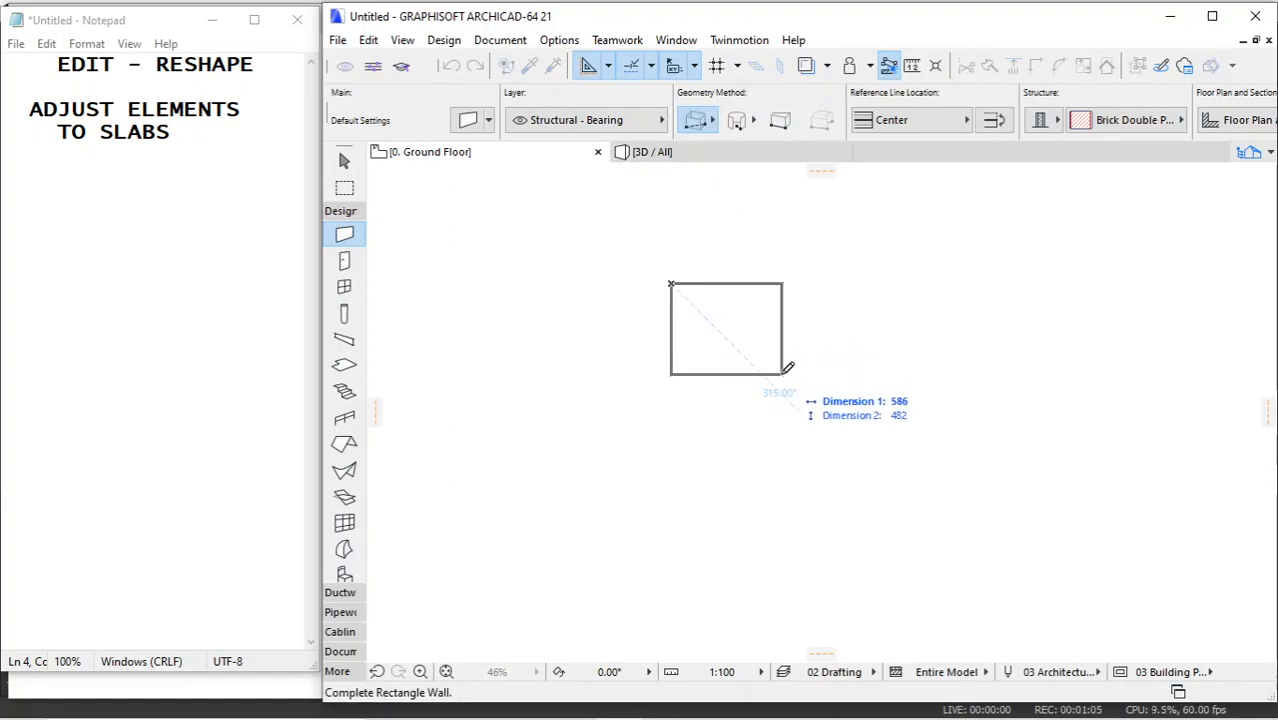
{"action": "type", "text": "300"}
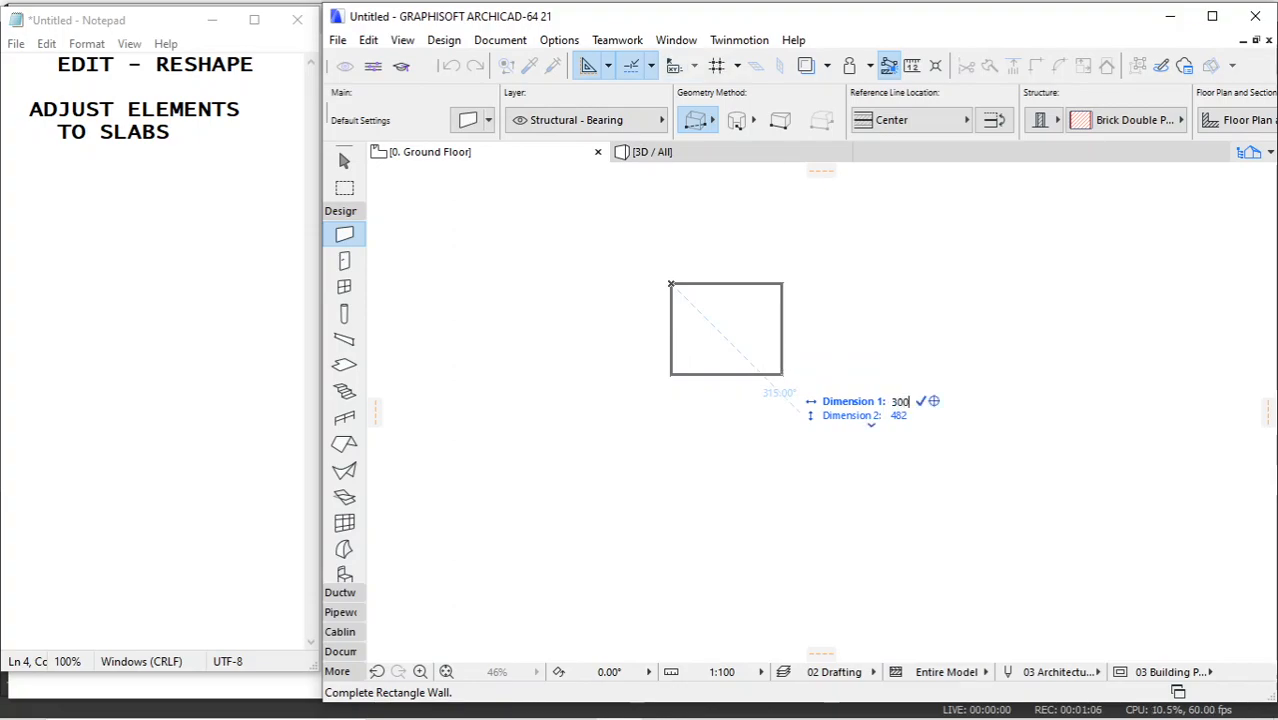
{"action": "key", "text": "Tab"}
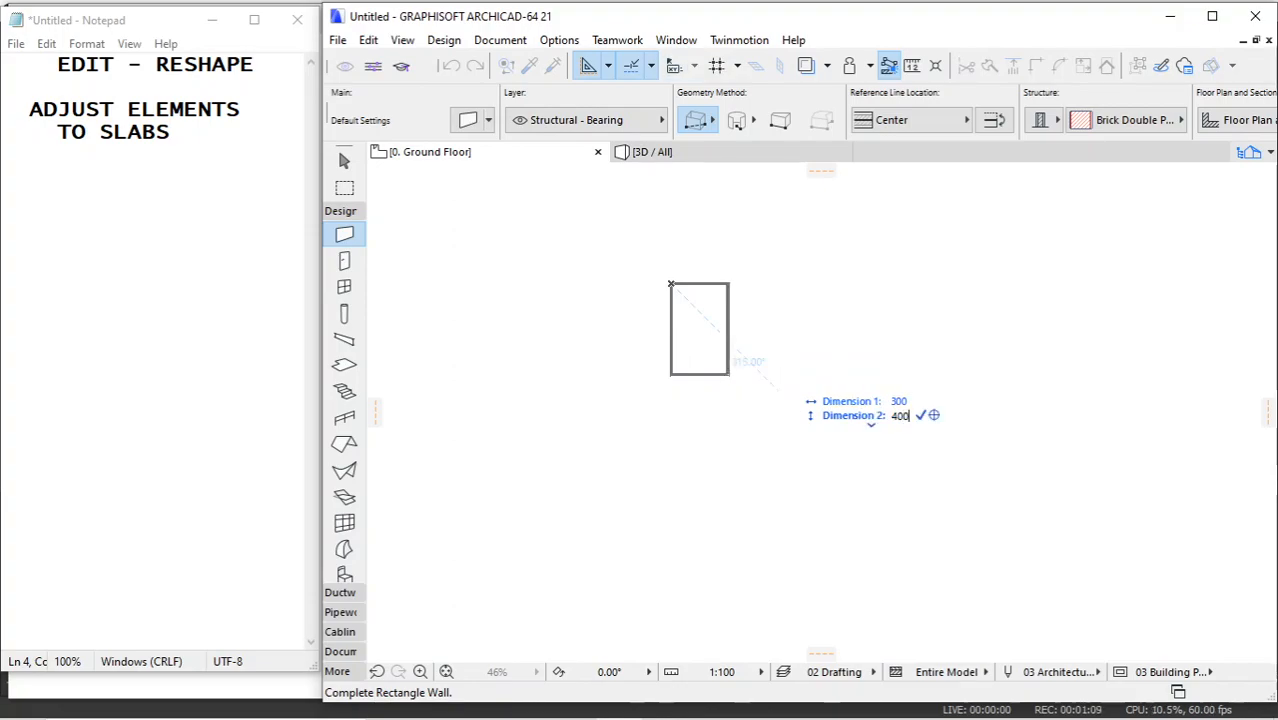
{"action": "key", "text": "Return"}
{"action": "scroll", "coordinate": [703, 291], "scroll_direction": "up", "scroll_amount": 6}
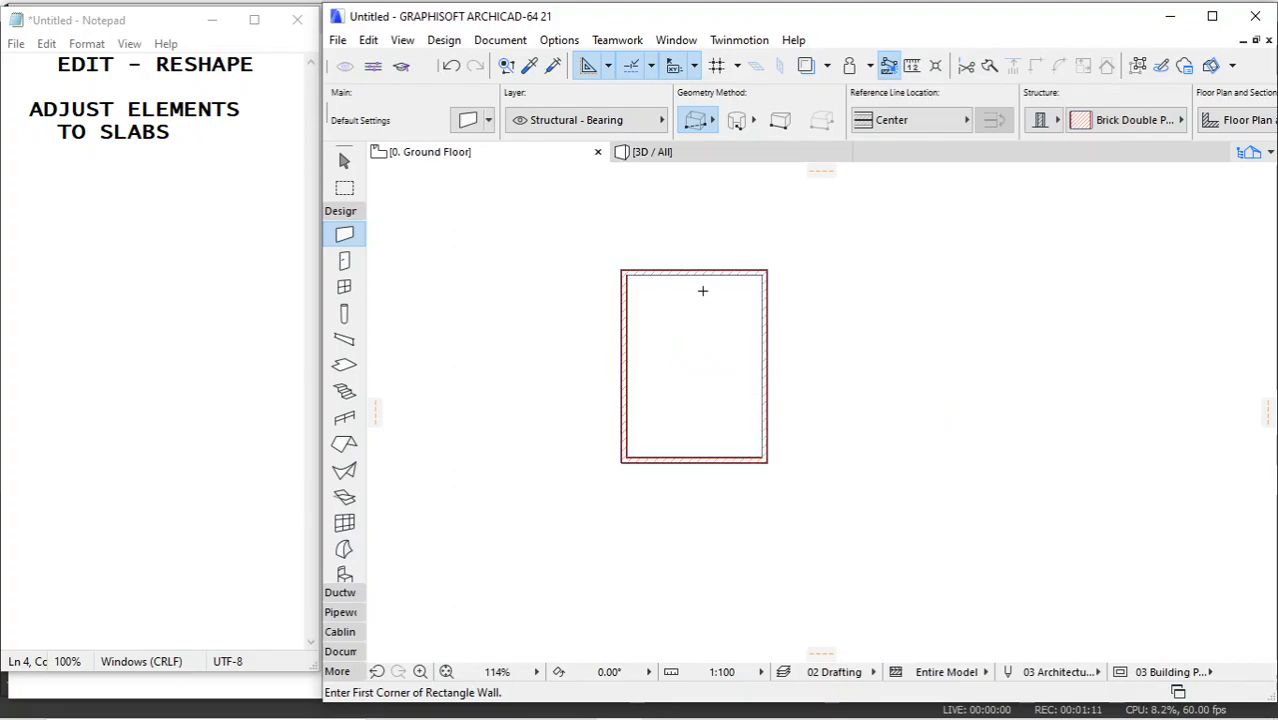
{"action": "key", "text": "Escape"}
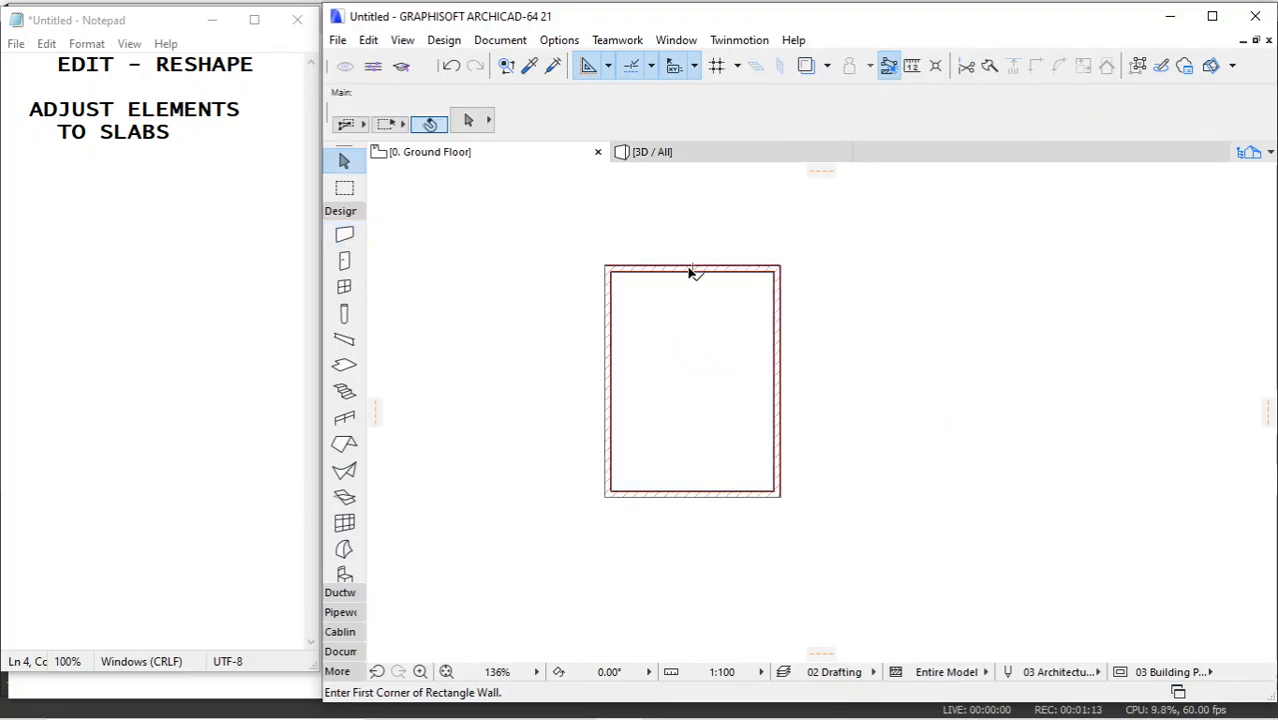
Configure the slab defaults with a bottom reference plane, zero elevation and the Concrete Floor Insulated with 10mm Tile composite.
{"action": "left_click", "coordinate": [343, 367]}
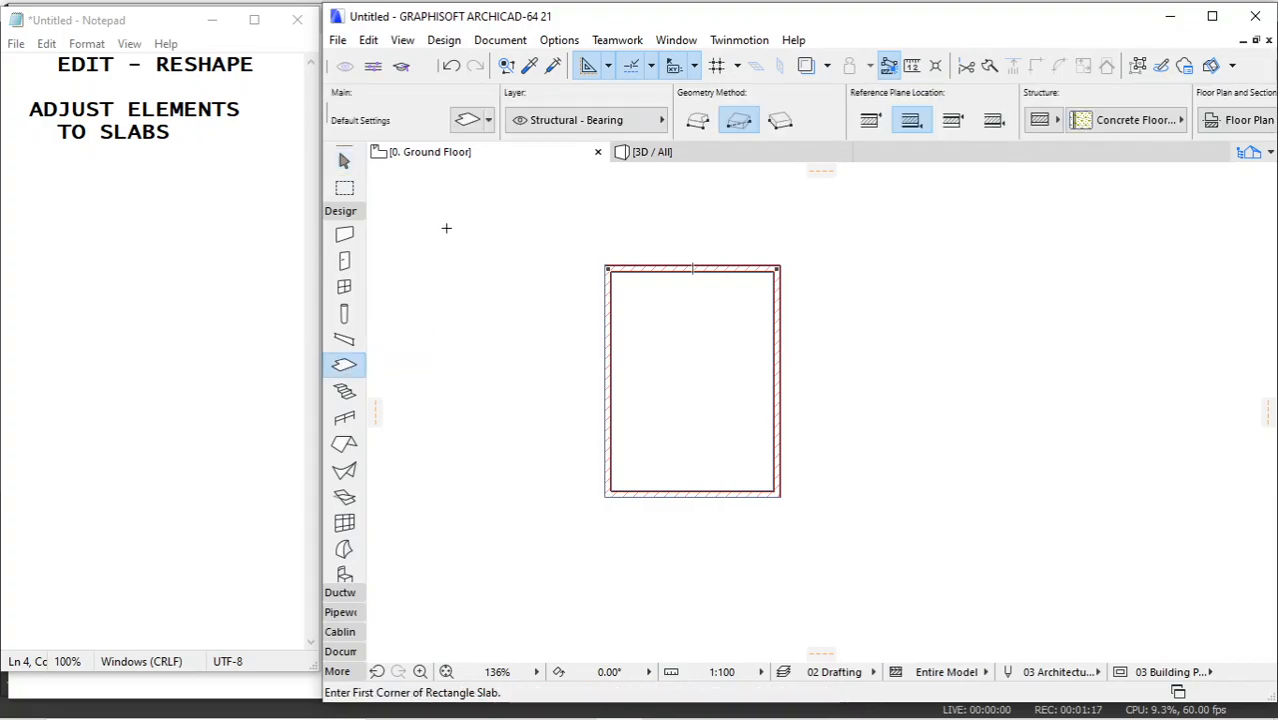
{"action": "left_click", "coordinate": [469, 122]}
{"action": "left_click", "coordinate": [550, 171]}
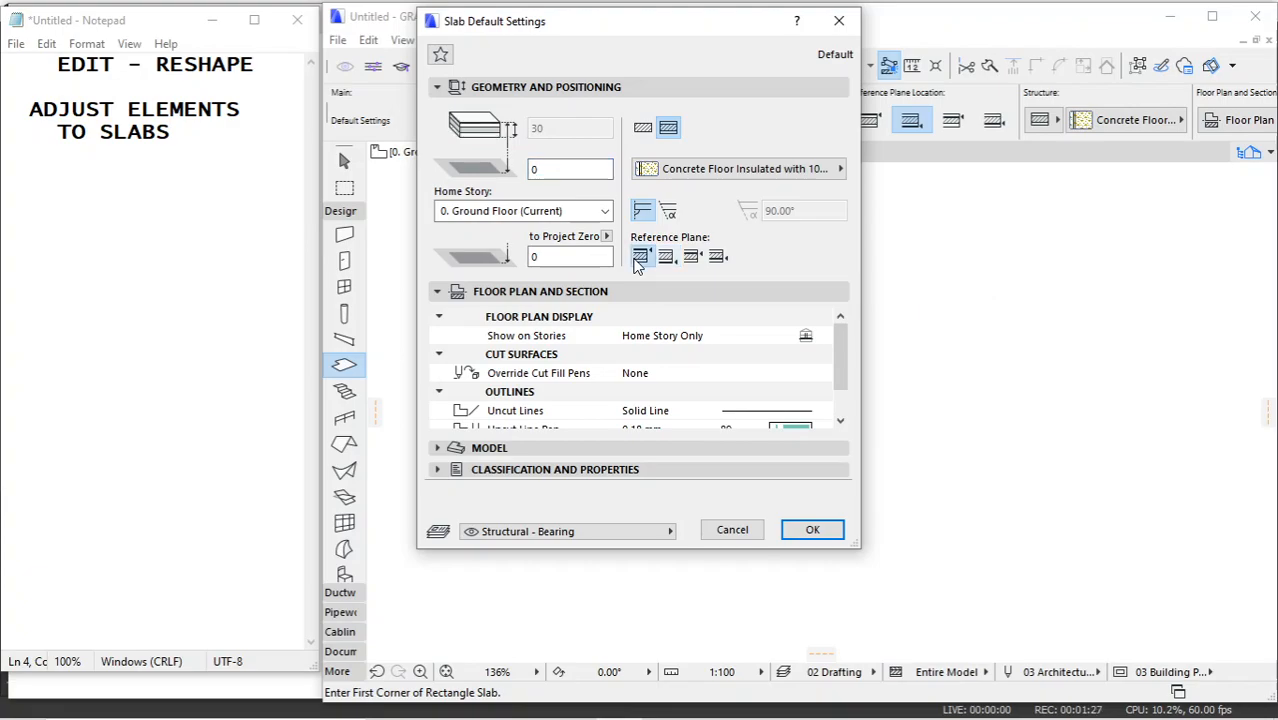
{"action": "left_click", "coordinate": [666, 257]}
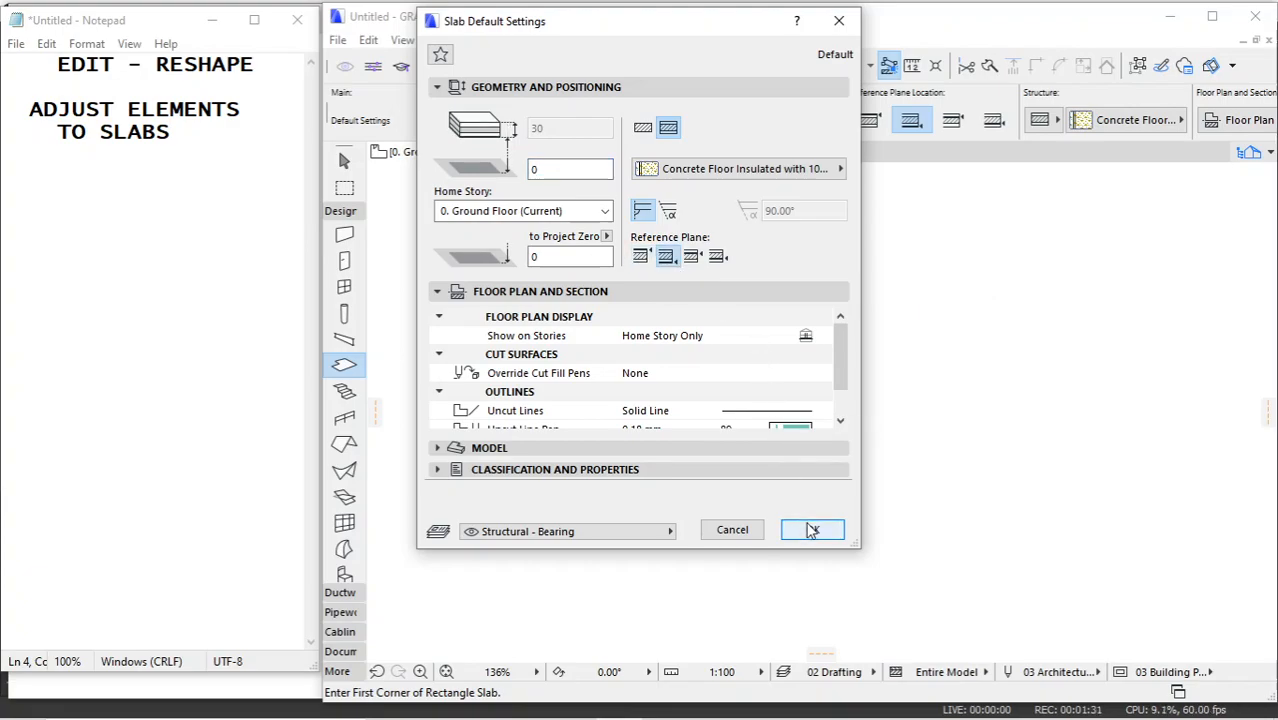
{"action": "left_click", "coordinate": [772, 175]}
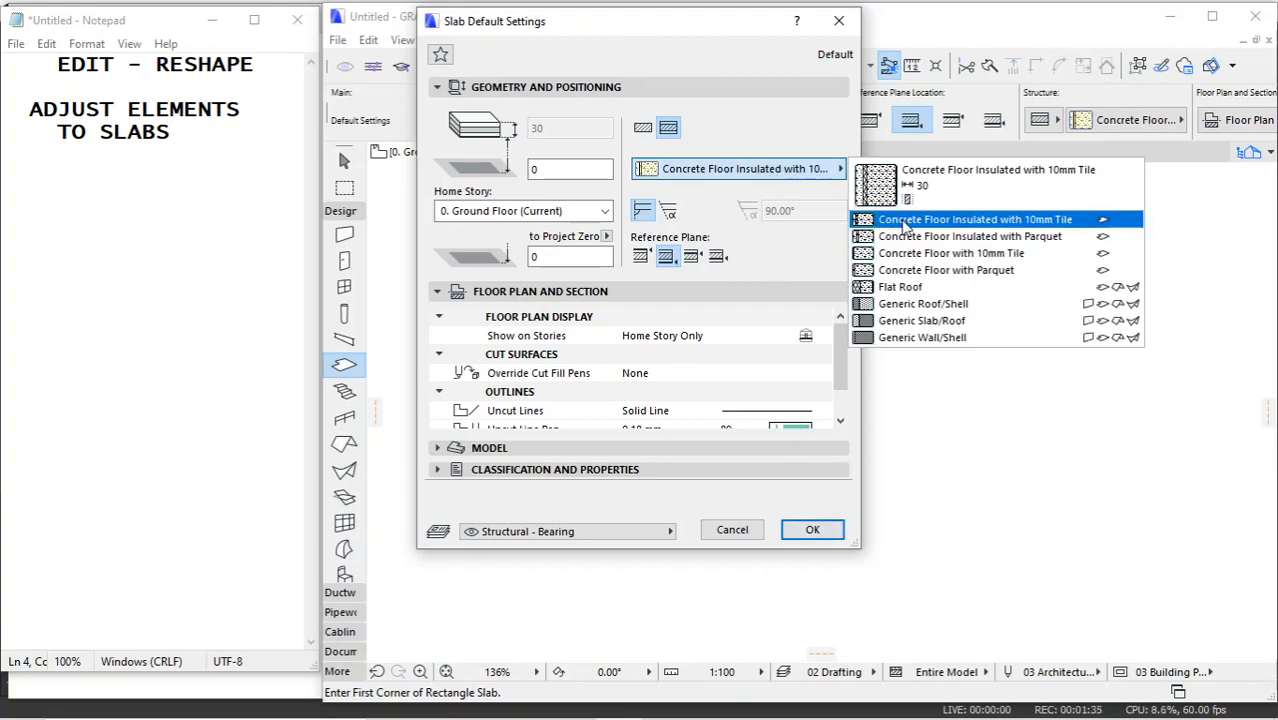
{"action": "left_click", "coordinate": [905, 221]}
{"action": "left_click", "coordinate": [812, 530]}
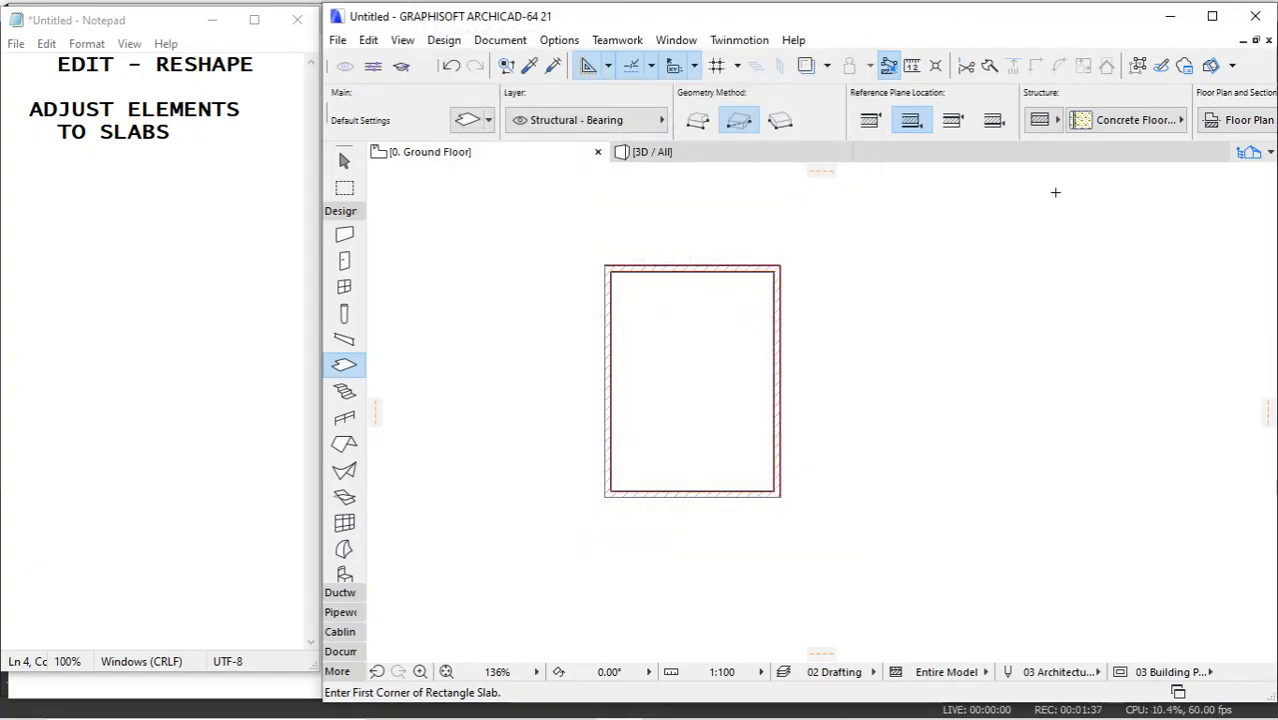
{"action": "left_click", "coordinate": [1095, 122]}
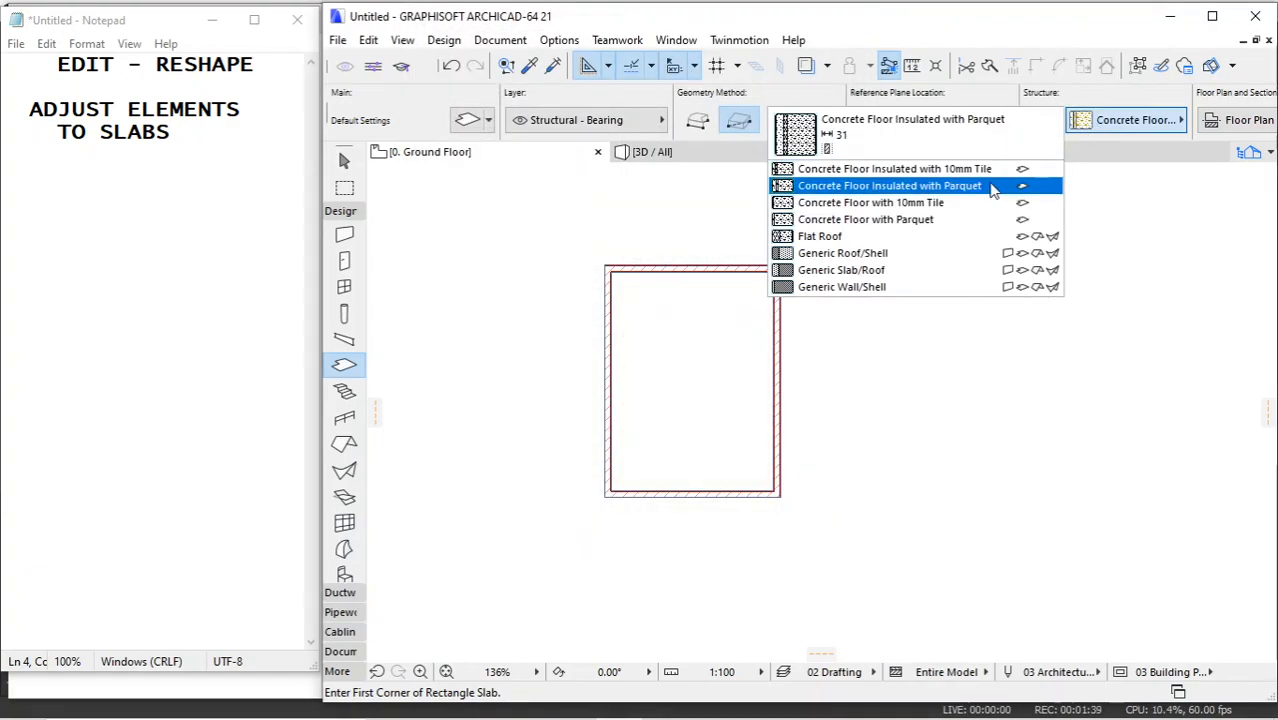
{"action": "left_click", "coordinate": [992, 177]}
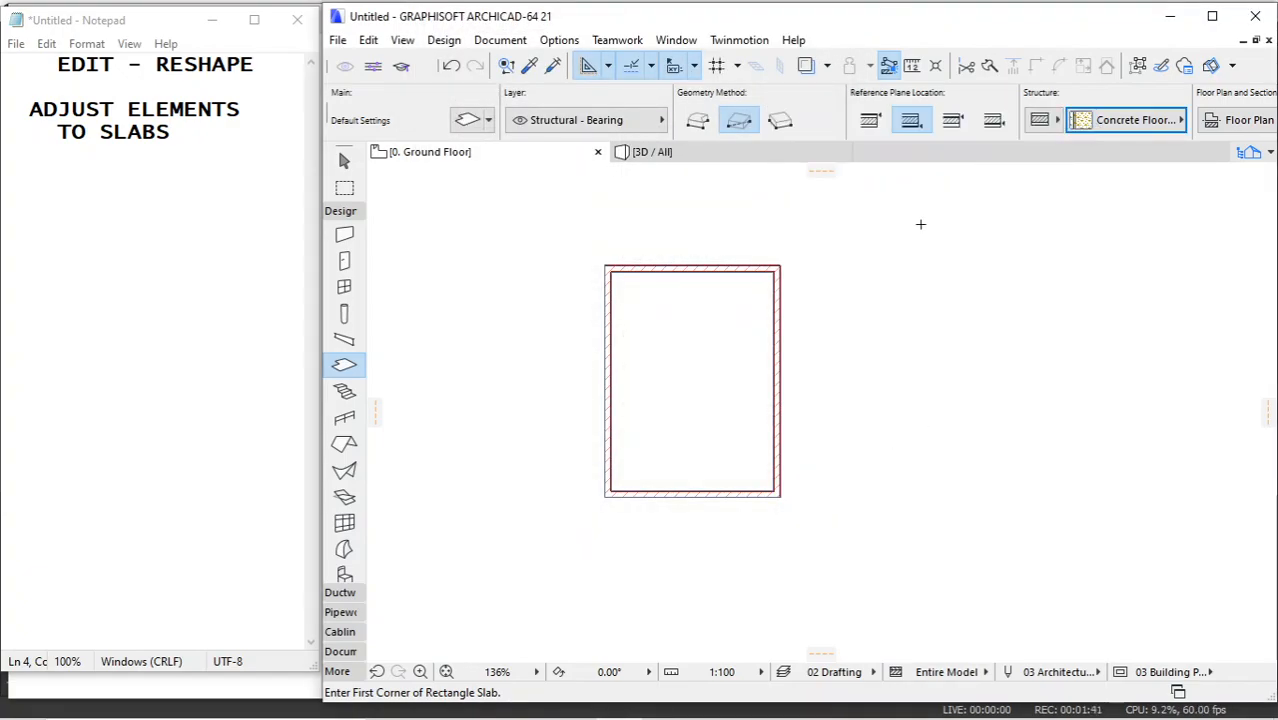
Draw a rectangular slab of about 404 by 481 around the walls, overhanging them on all sides.
{"action": "left_click", "coordinate": [578, 248]}
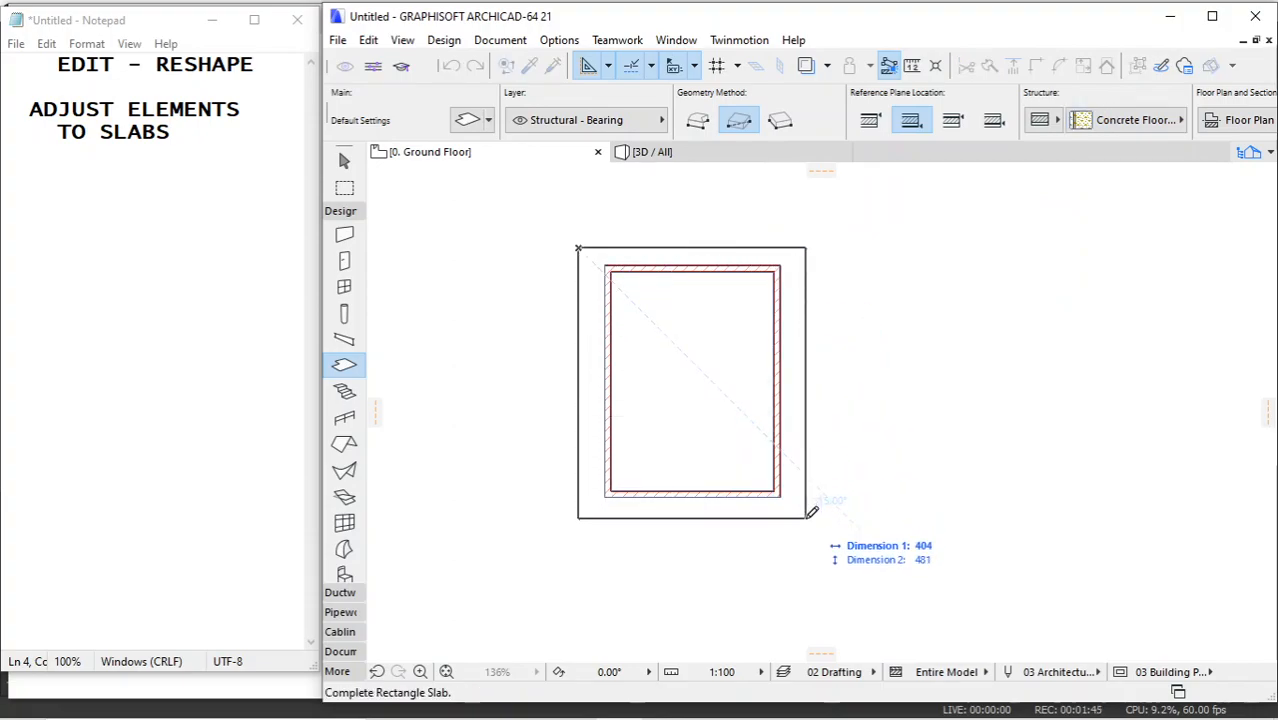
{"action": "left_click", "coordinate": [806, 518]}
{"action": "scroll", "coordinate": [765, 403], "scroll_direction": "down", "scroll_amount": 2}
{"action": "scroll", "coordinate": [674, 316], "scroll_direction": "up", "scroll_amount": 3}
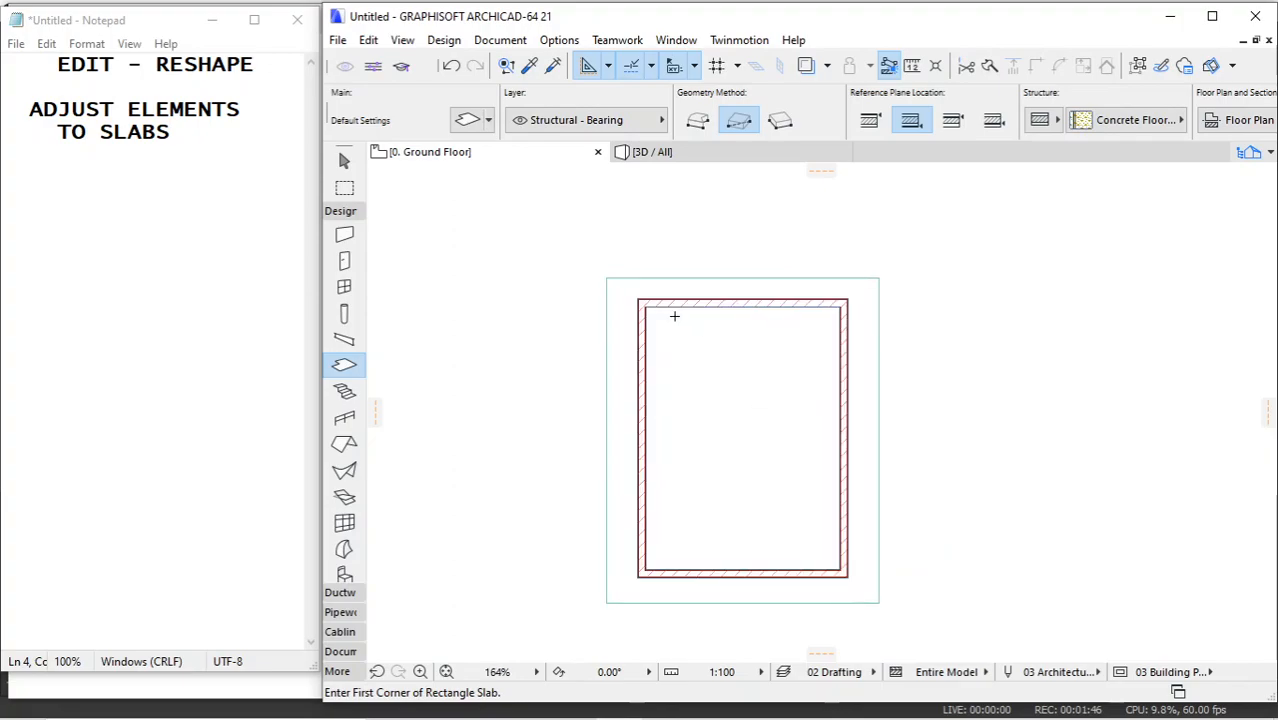
{"action": "middle_click_drag", "start_coordinate": [715, 352], "coordinate": [686, 314]}
{"action": "key", "text": "Escape"}
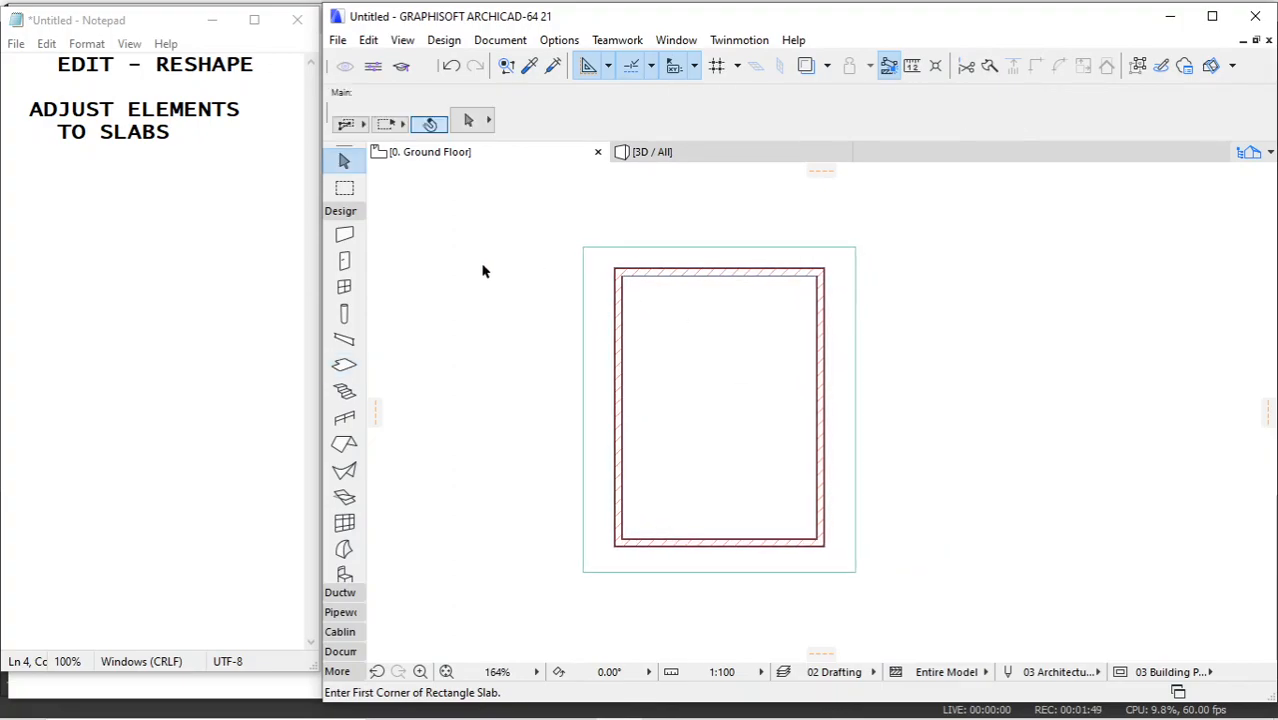
Place a vertical section line through the middle of the walls and slab, looking toward the right side of the plan.
{"action": "left_click", "coordinate": [351, 210]}
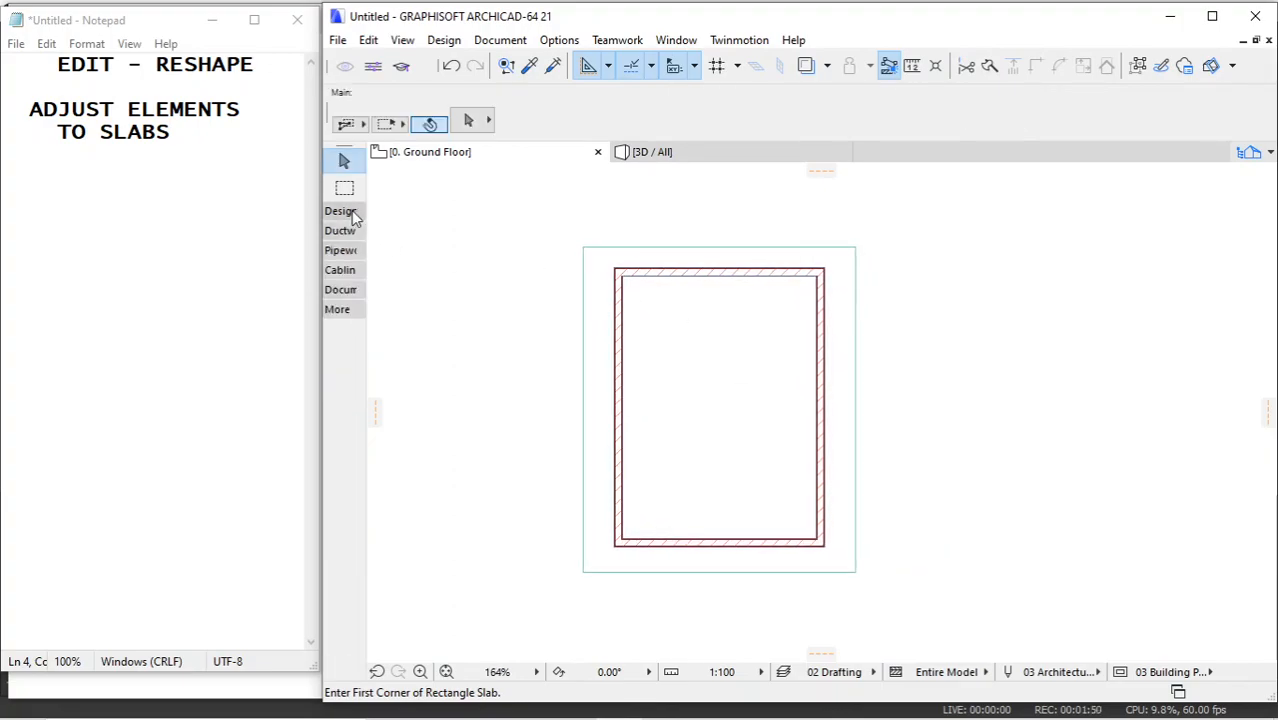
{"action": "left_click", "coordinate": [341, 290]}
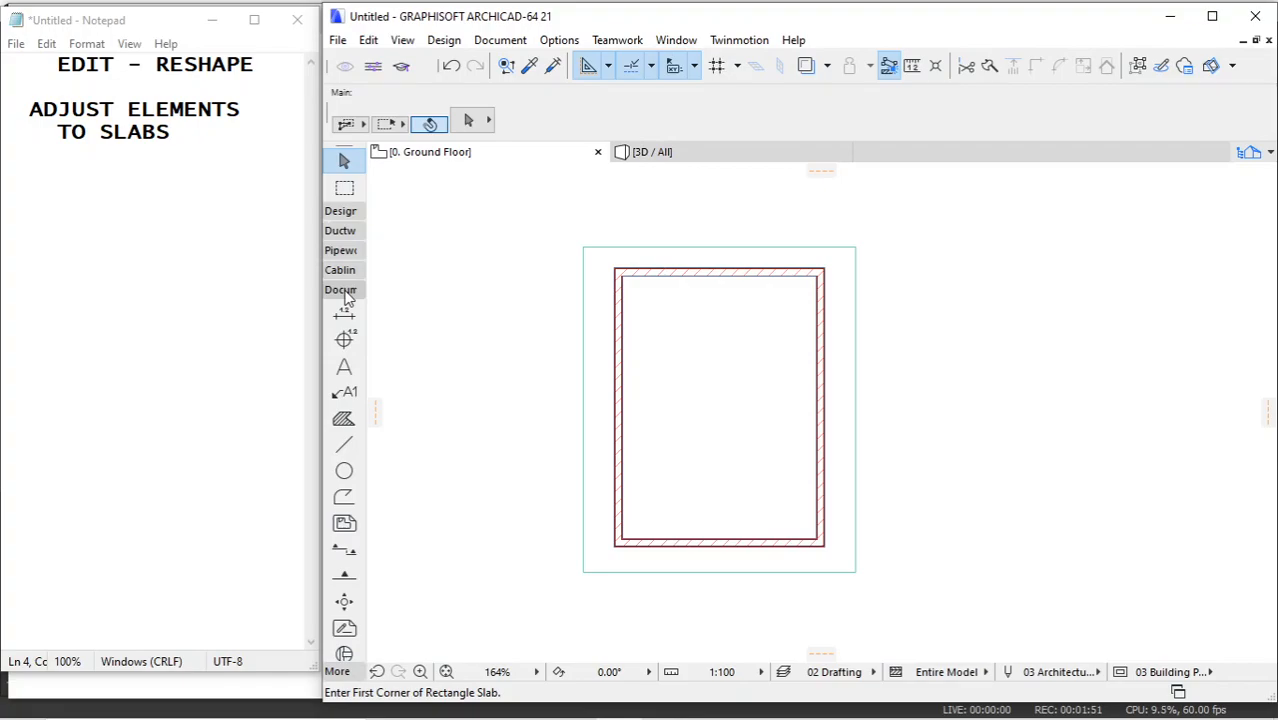
{"action": "left_click", "coordinate": [347, 552]}
{"action": "left_click", "coordinate": [712, 210]}
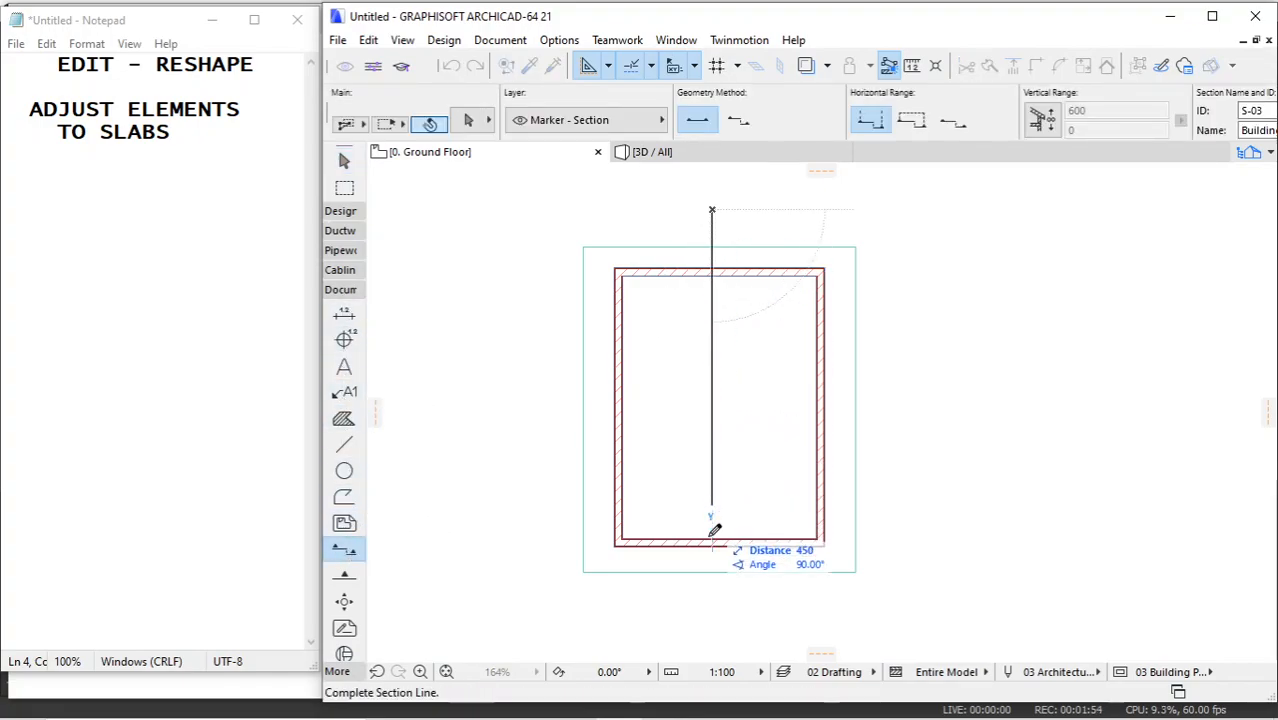
{"action": "left_click", "coordinate": [714, 606]}
{"action": "left_click", "coordinate": [792, 612]}
{"action": "key", "text": "shift"}
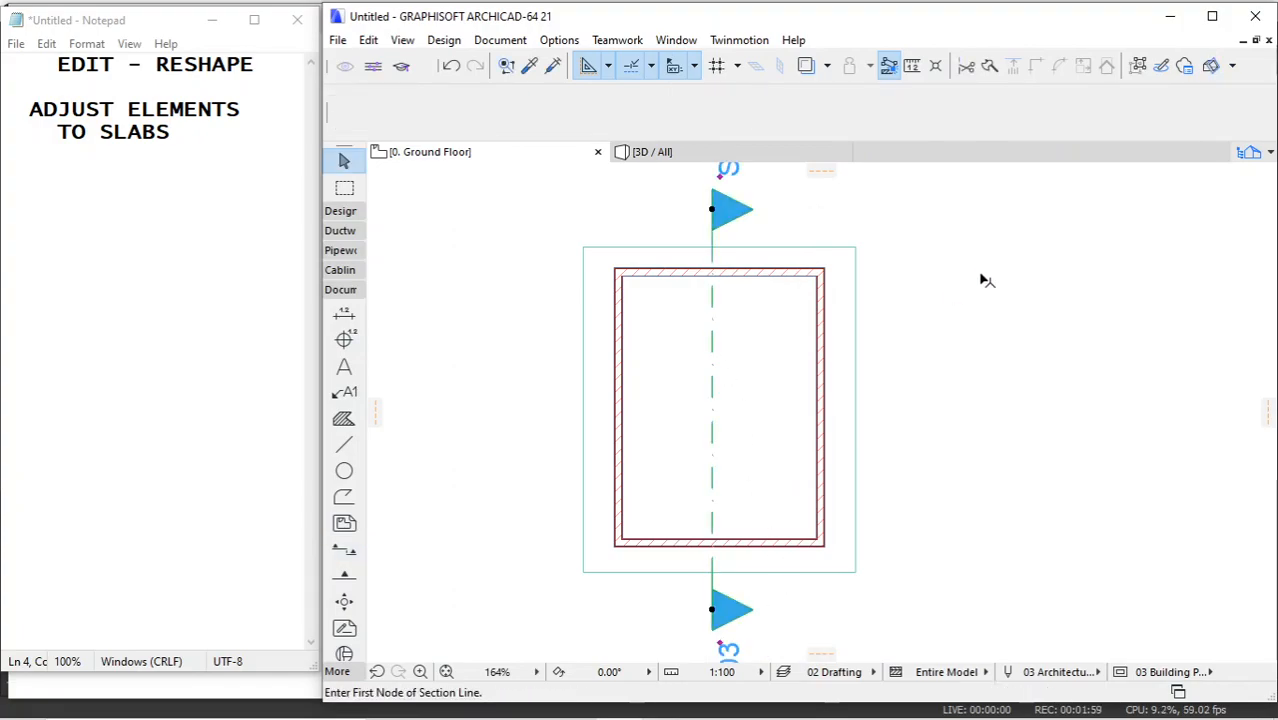
Open the new building section with the current view settings.
{"action": "right_click", "coordinate": [996, 262]}
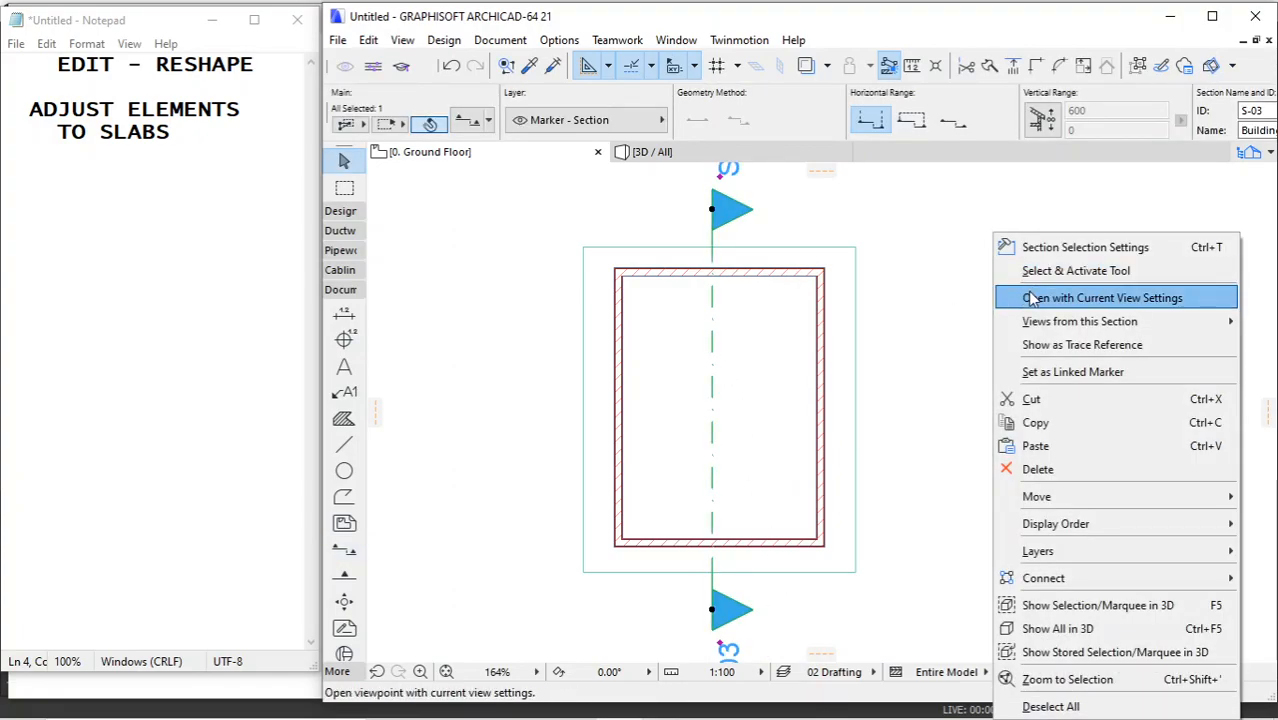
{"action": "left_click", "coordinate": [1032, 298]}
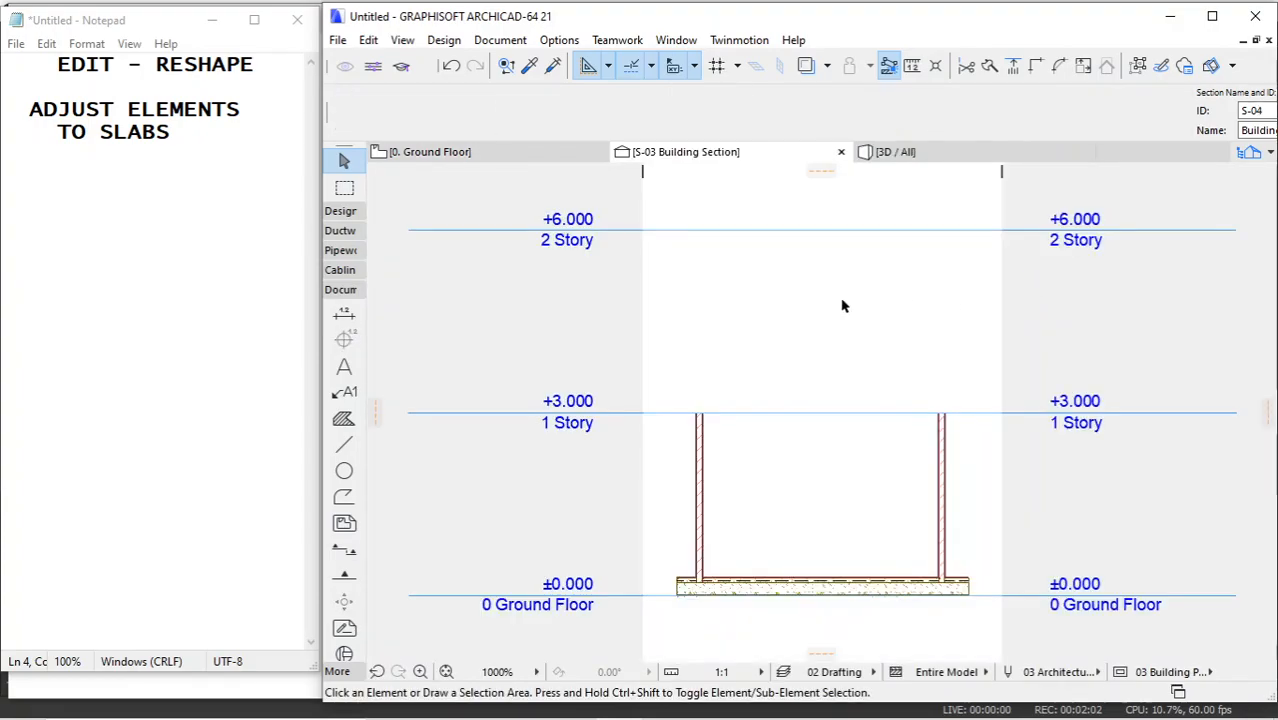
{"action": "scroll", "coordinate": [740, 465], "scroll_direction": "up", "scroll_amount": 3}
{"action": "middle_click_drag", "start_coordinate": [765, 415], "coordinate": [739, 471]}
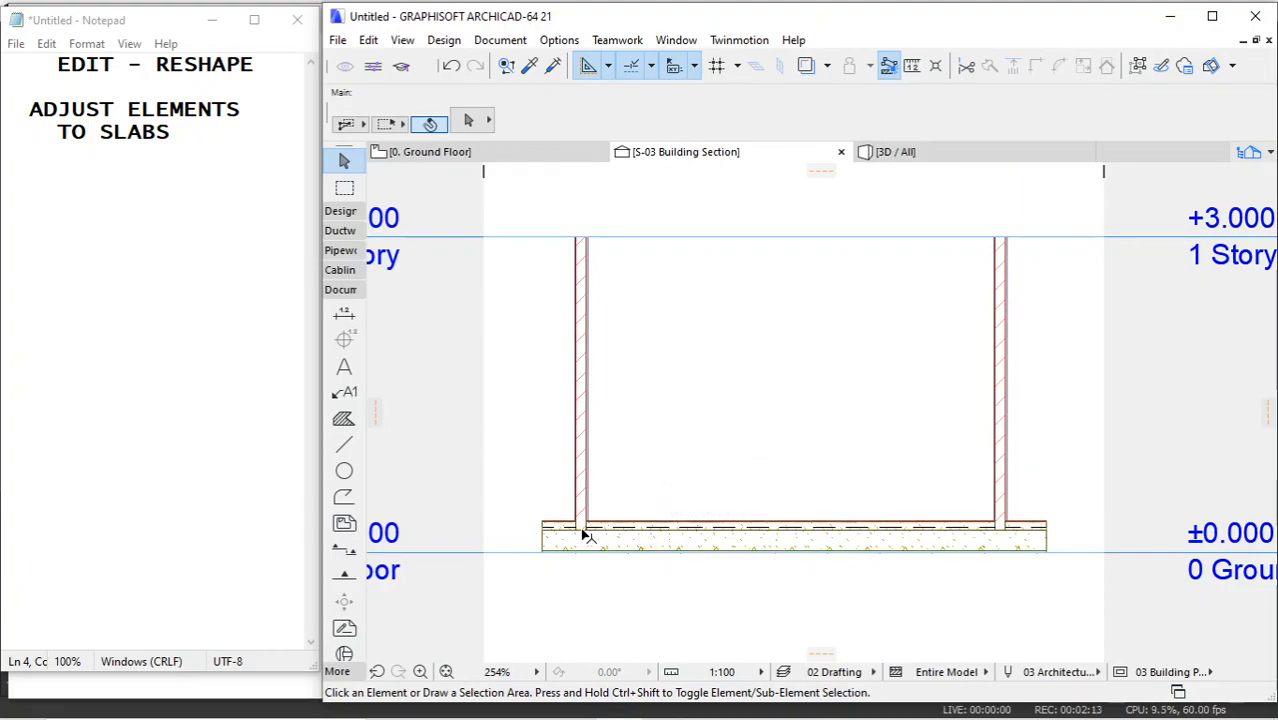
Select the walls in the section and examine how both wall bases meet the slab layers.
{"action": "scroll", "coordinate": [585, 528], "scroll_direction": "up", "scroll_amount": 5}
{"action": "left_click", "coordinate": [596, 464]}
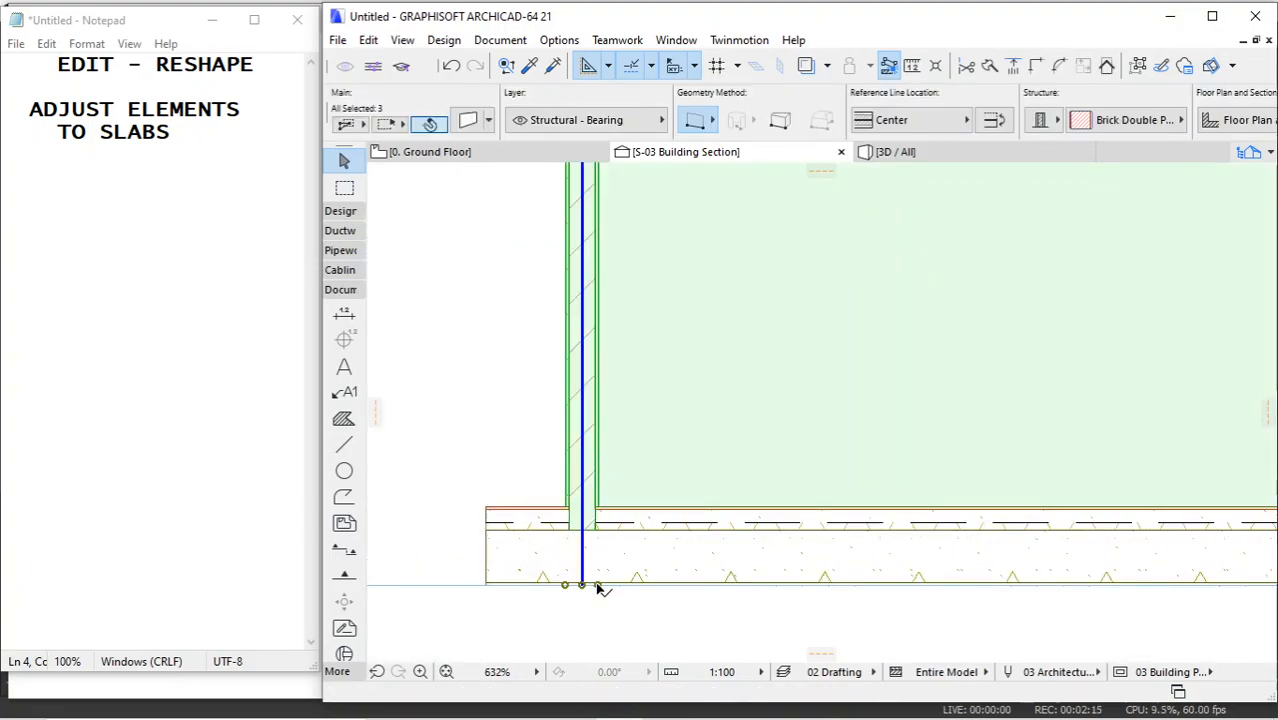
{"action": "scroll", "coordinate": [590, 507], "scroll_direction": "down", "scroll_amount": 5}
{"action": "scroll", "coordinate": [970, 534], "scroll_direction": "up", "scroll_amount": 5}
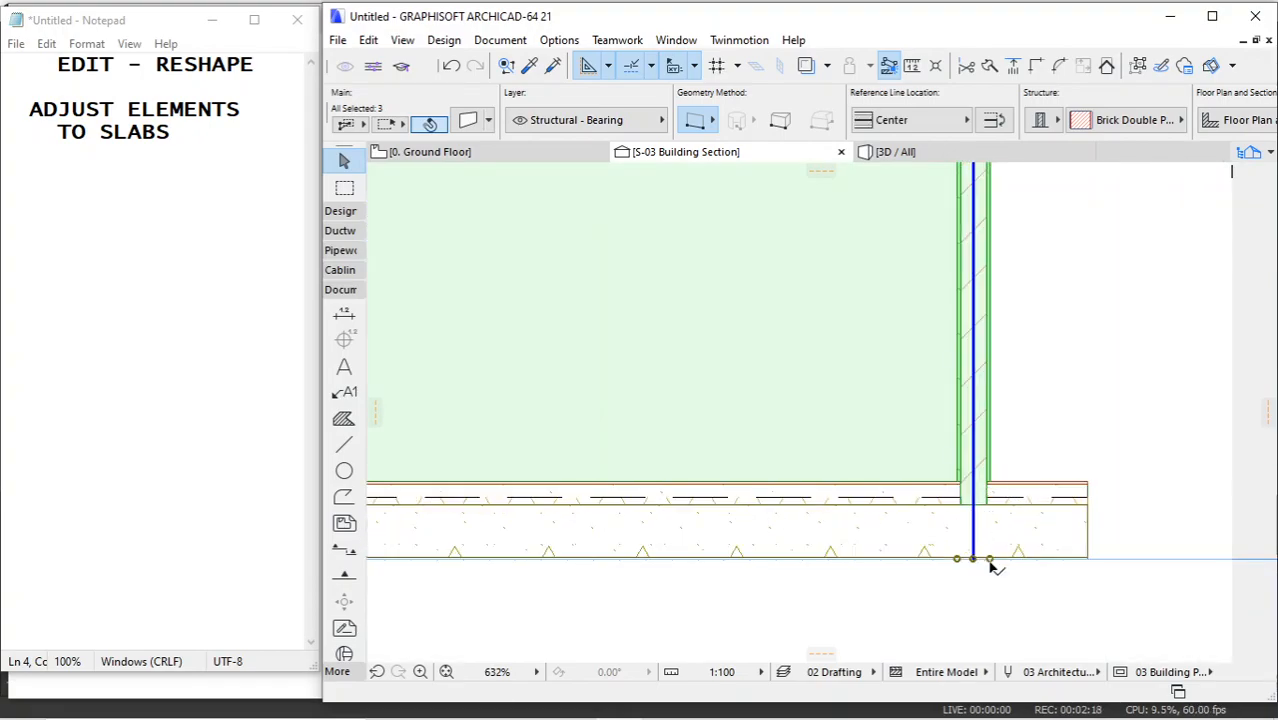
{"action": "scroll", "coordinate": [995, 555], "scroll_direction": "down", "scroll_amount": 1}
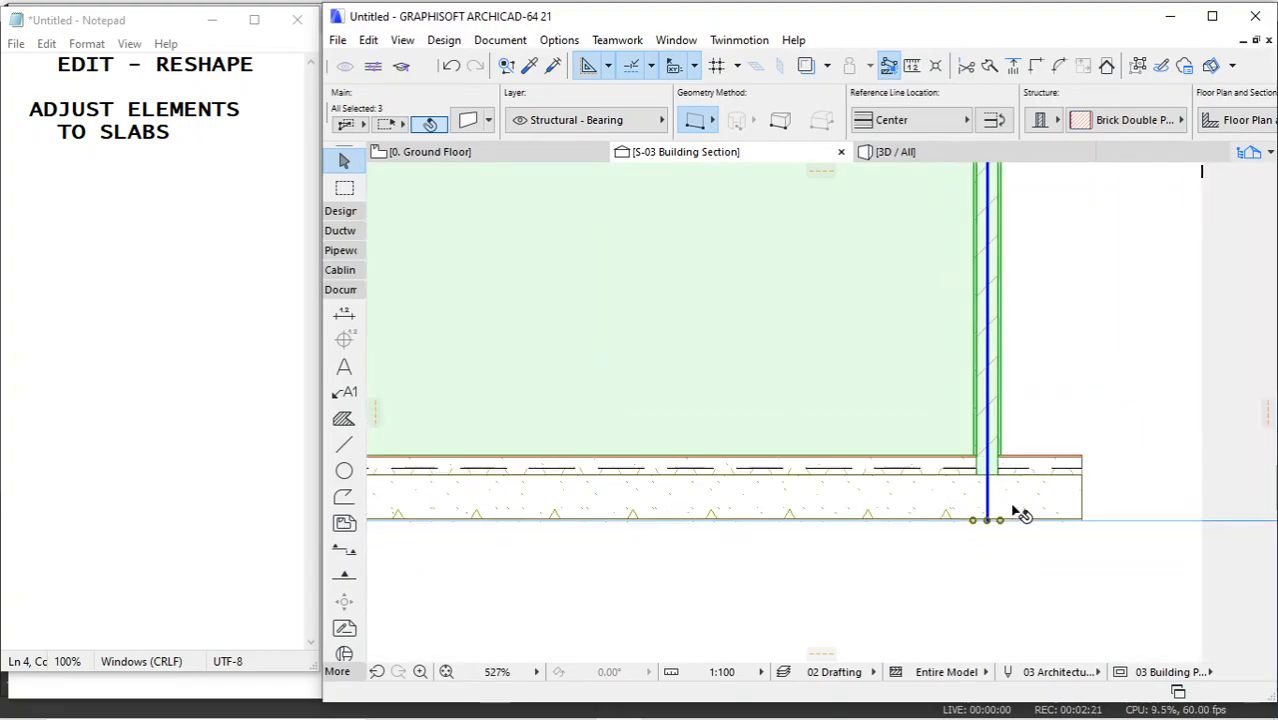
{"action": "scroll", "coordinate": [1020, 514], "scroll_direction": "down", "scroll_amount": 5}
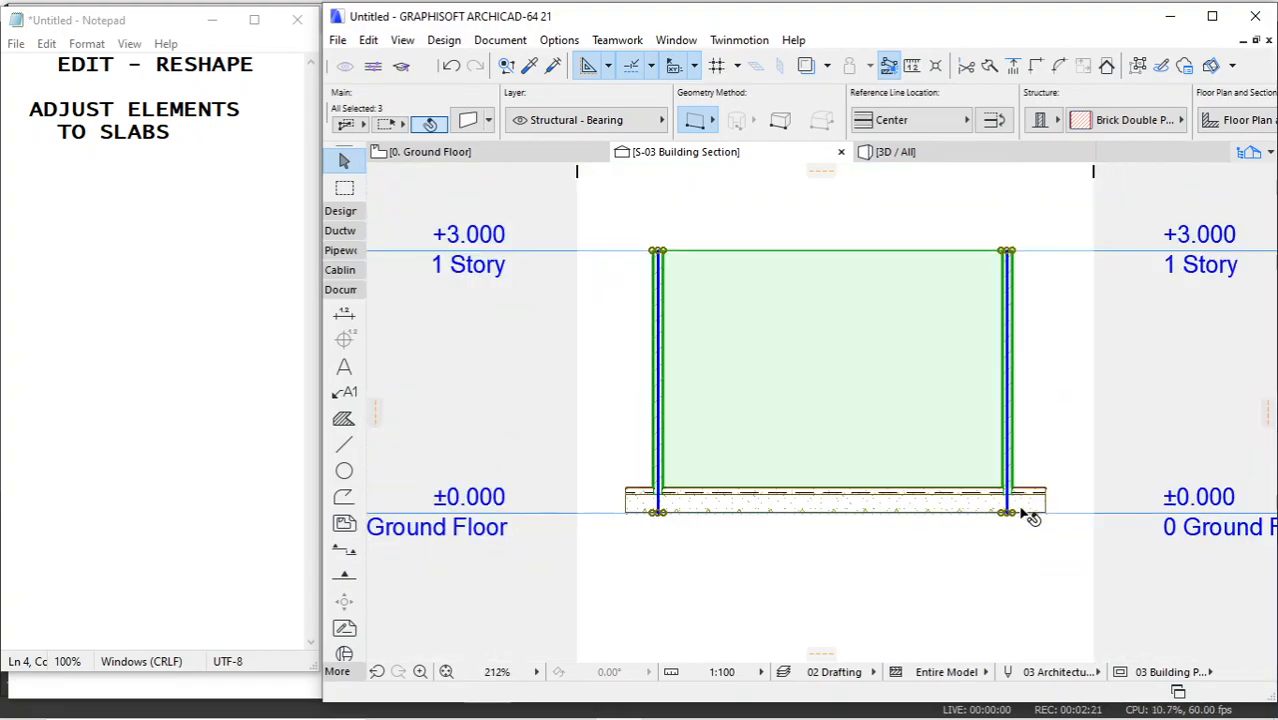
On the ground floor plan, select all elements and adjust them to slabs, with above set to Top and below set to Core Bottom.
{"action": "left_click", "coordinate": [475, 152]}
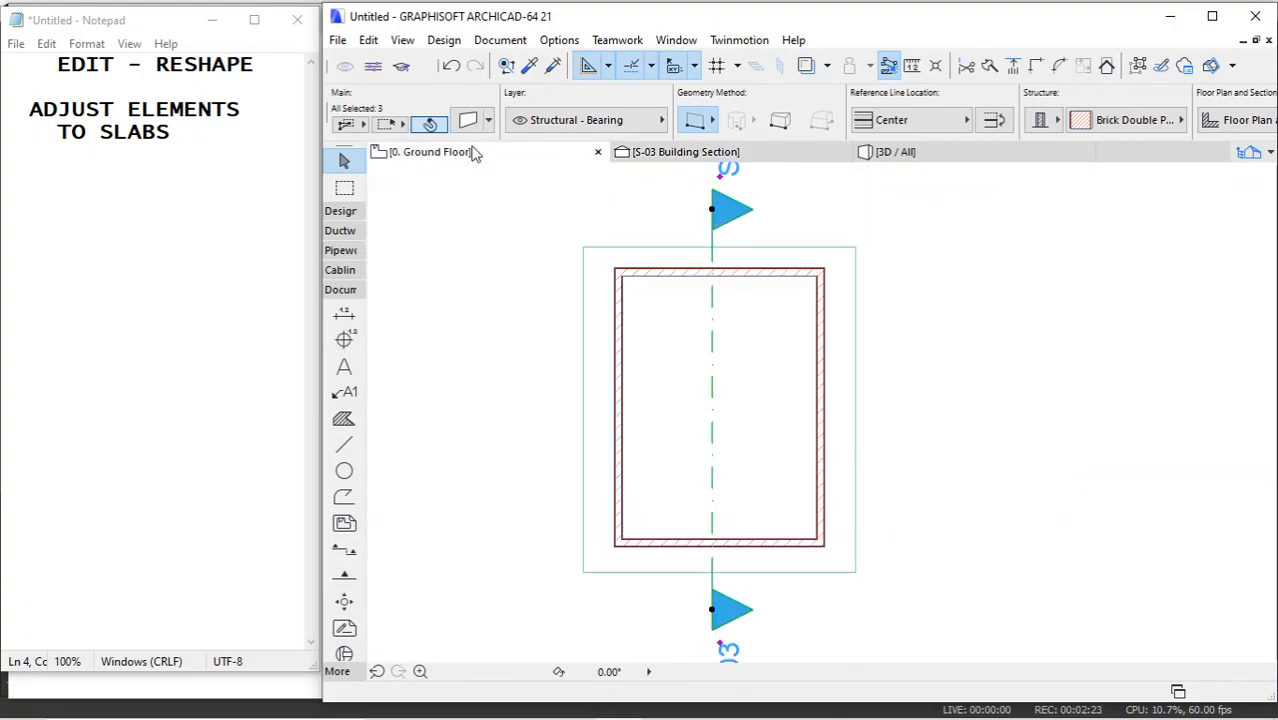
{"action": "left_click", "coordinate": [562, 238]}
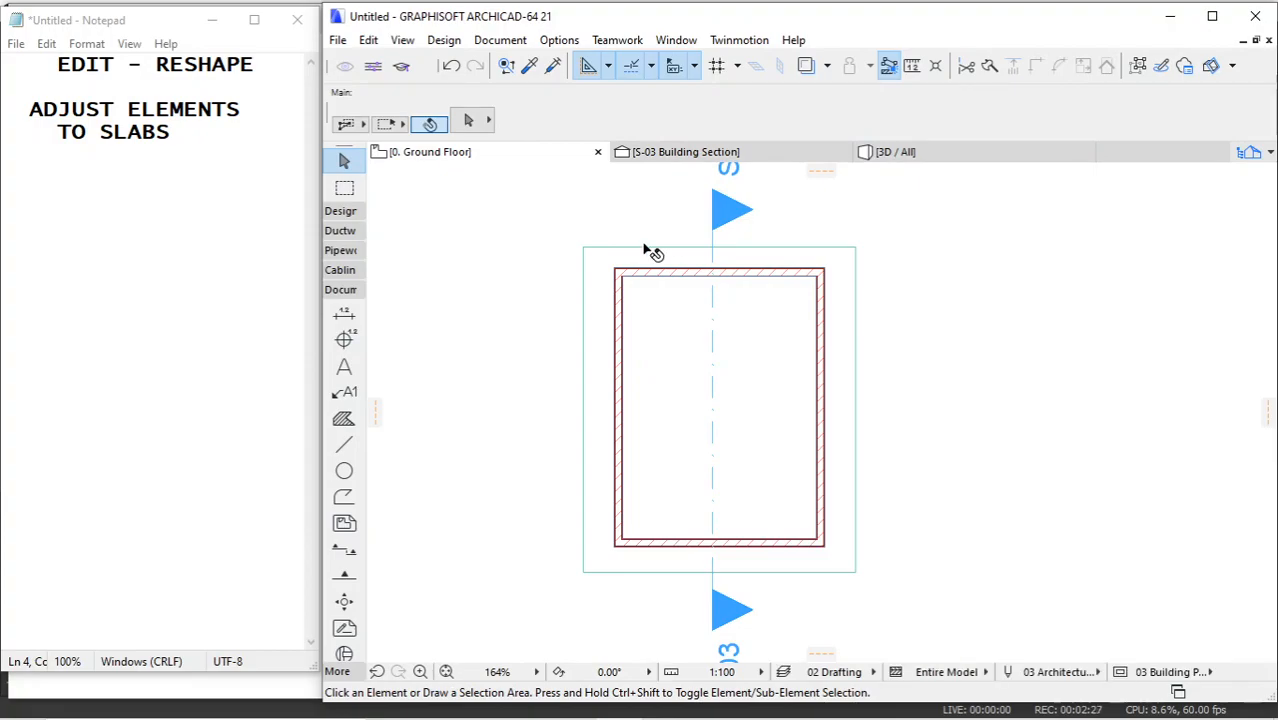
{"action": "left_click_drag", "start_coordinate": [565, 232], "coordinate": [876, 600]}
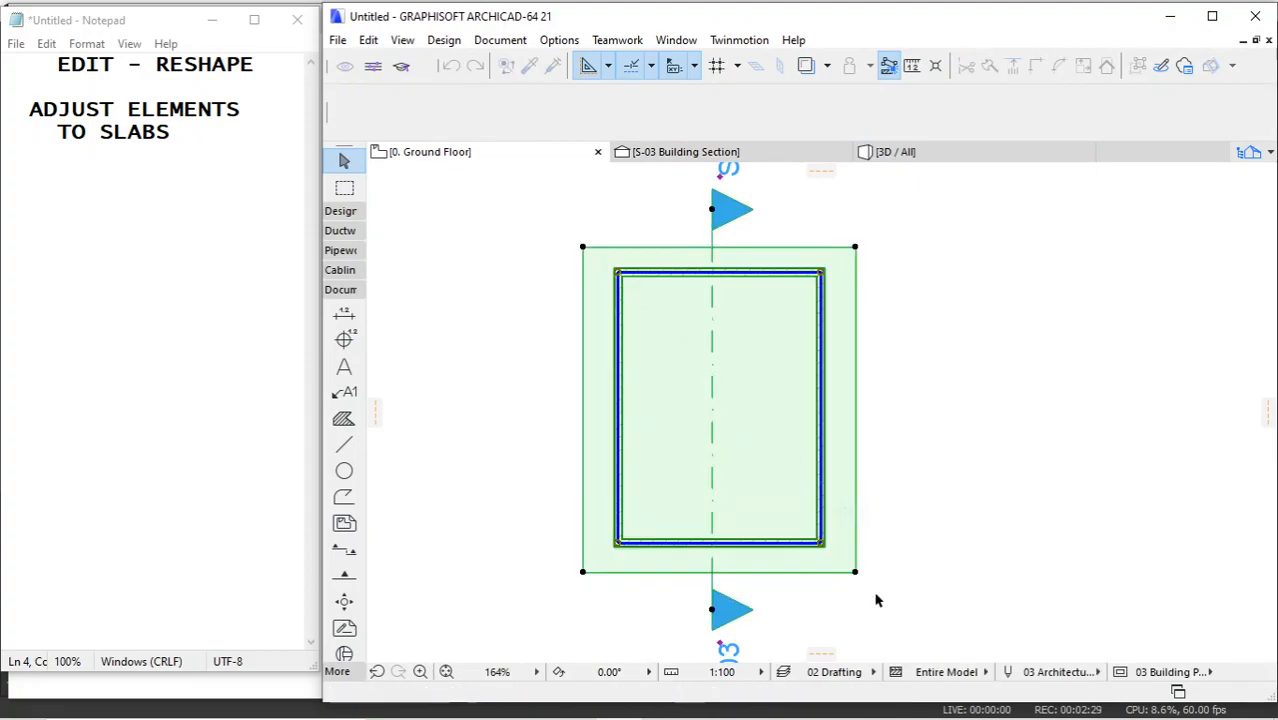
{"action": "left_click", "coordinate": [368, 40]}
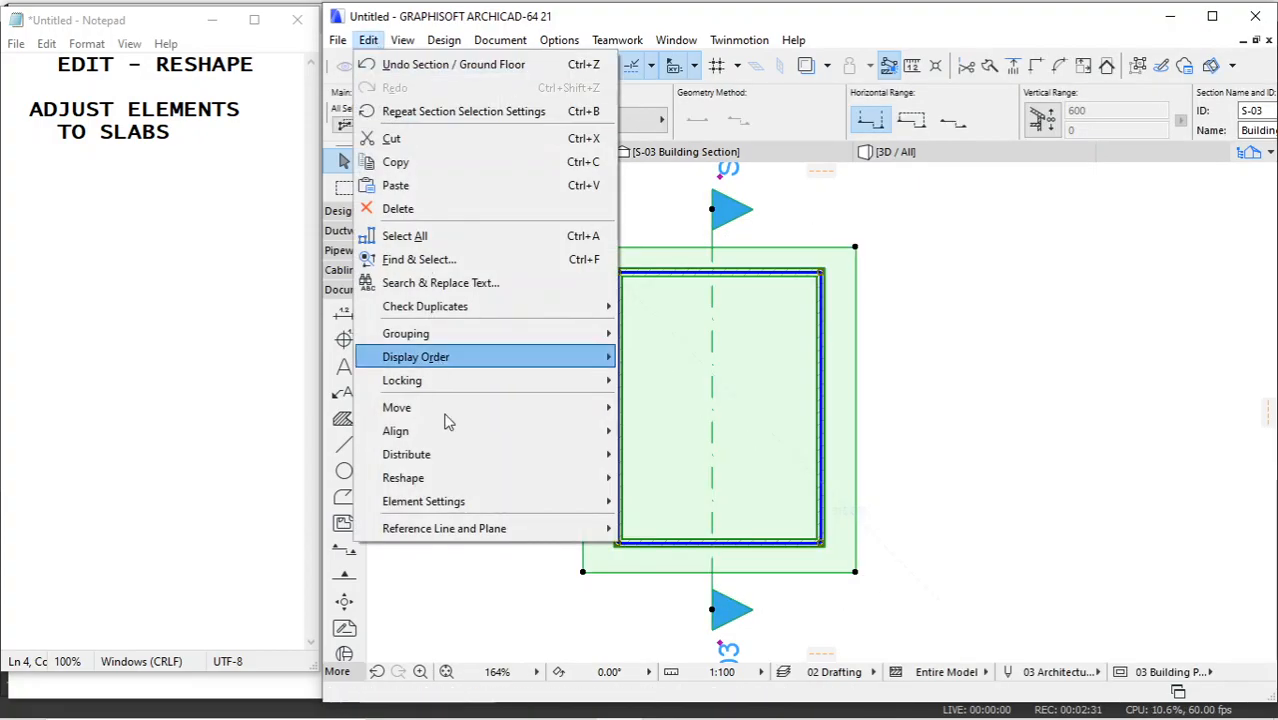
{"action": "mouse_move", "coordinate": [455, 480]}
{"action": "left_click", "coordinate": [690, 403]}
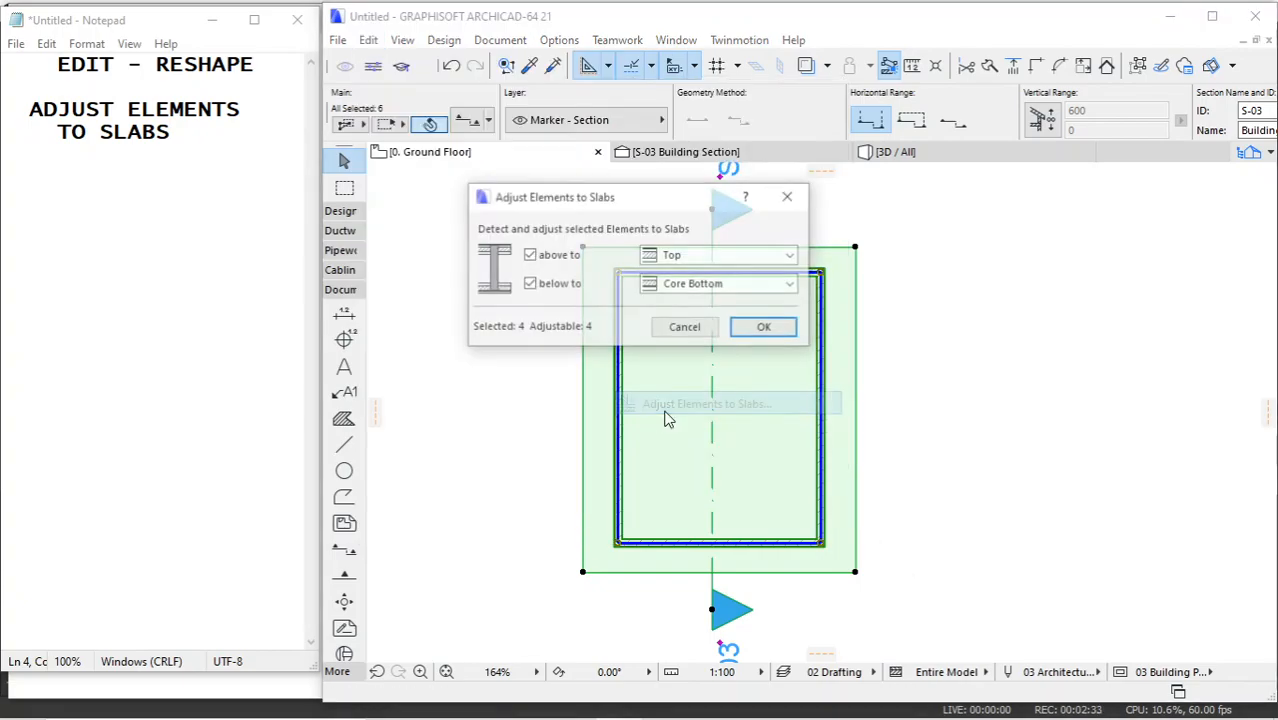
{"action": "left_click", "coordinate": [690, 284]}
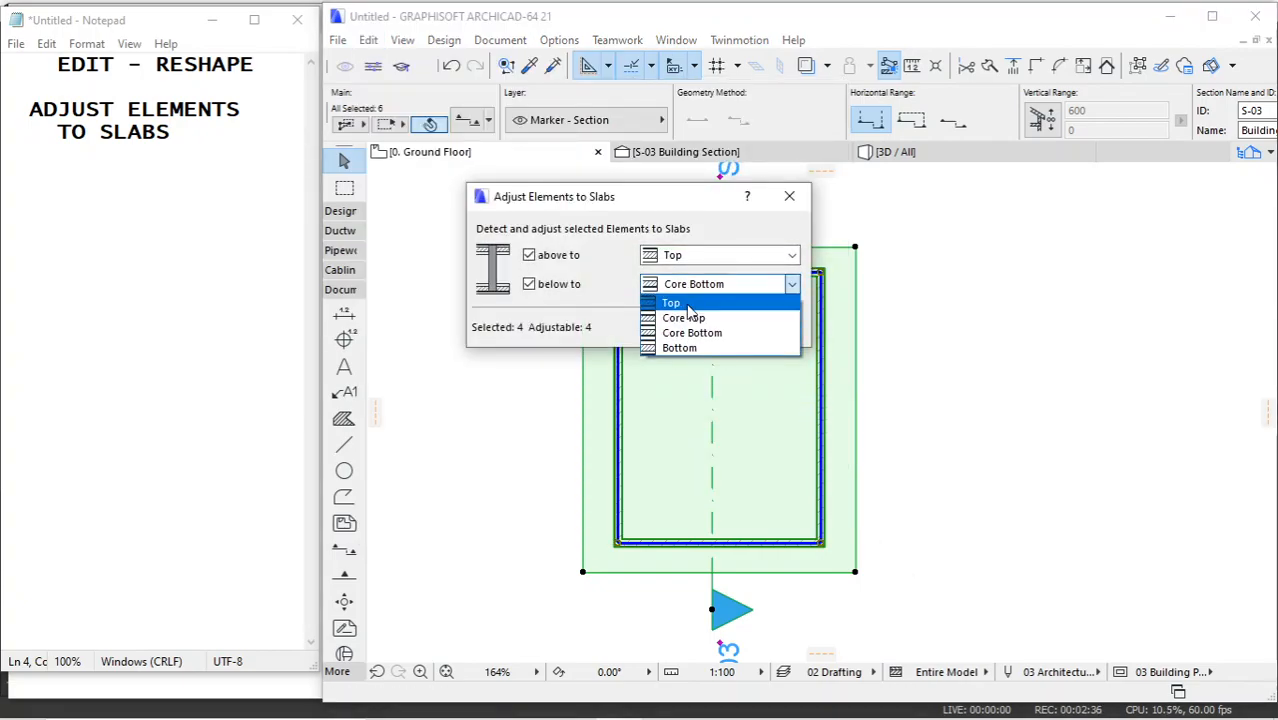
{"action": "left_click", "coordinate": [688, 334]}
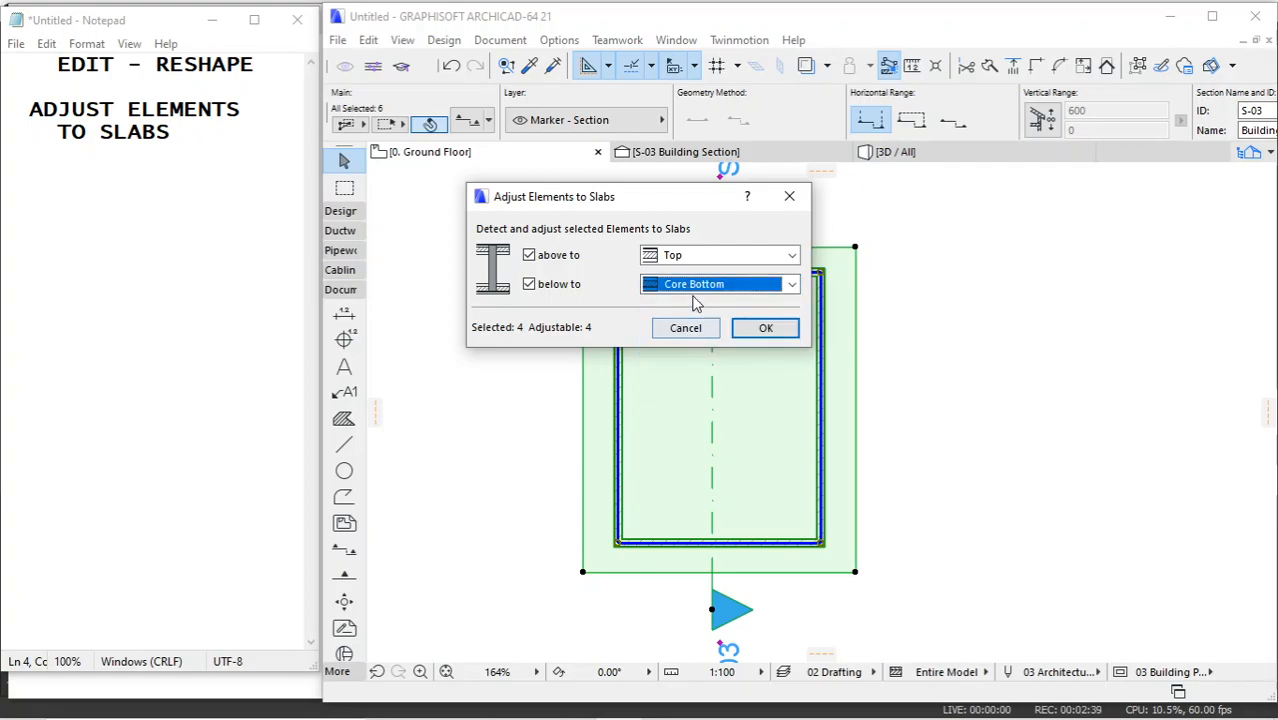
{"action": "left_click", "coordinate": [700, 284]}
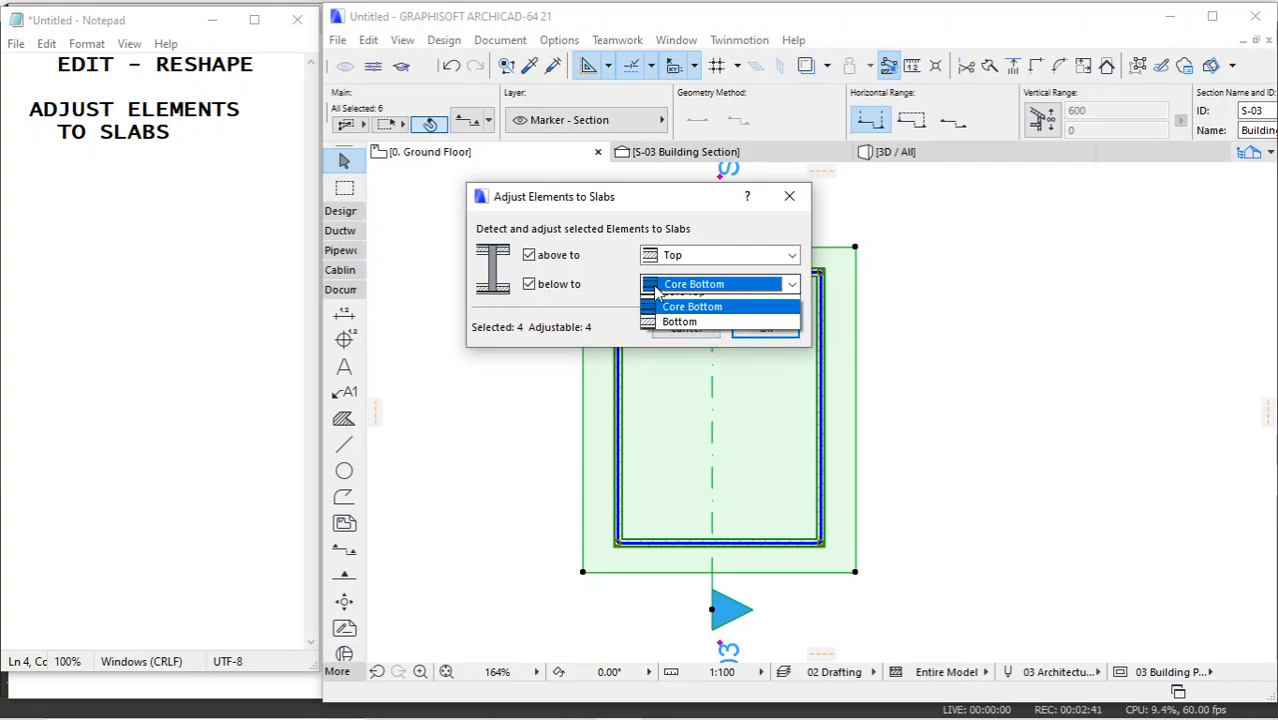
{"action": "left_click", "coordinate": [690, 347]}
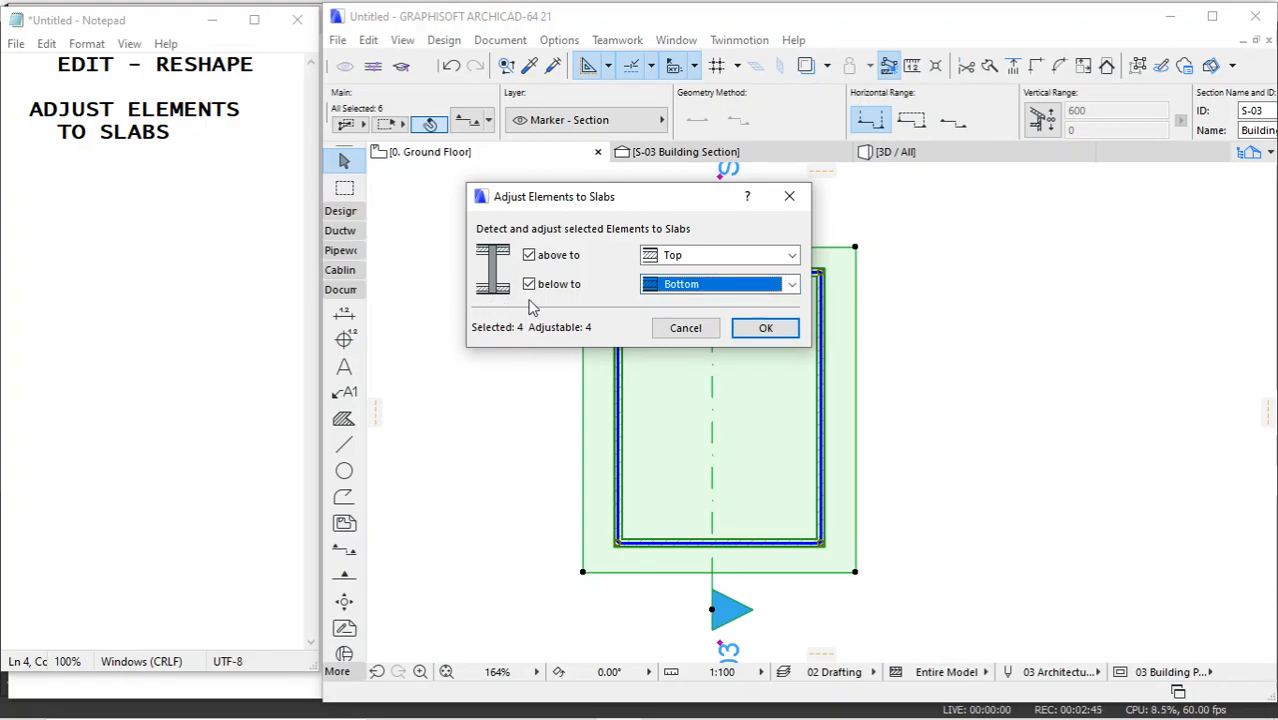
{"action": "left_click", "coordinate": [678, 286]}
{"action": "left_click", "coordinate": [680, 334]}
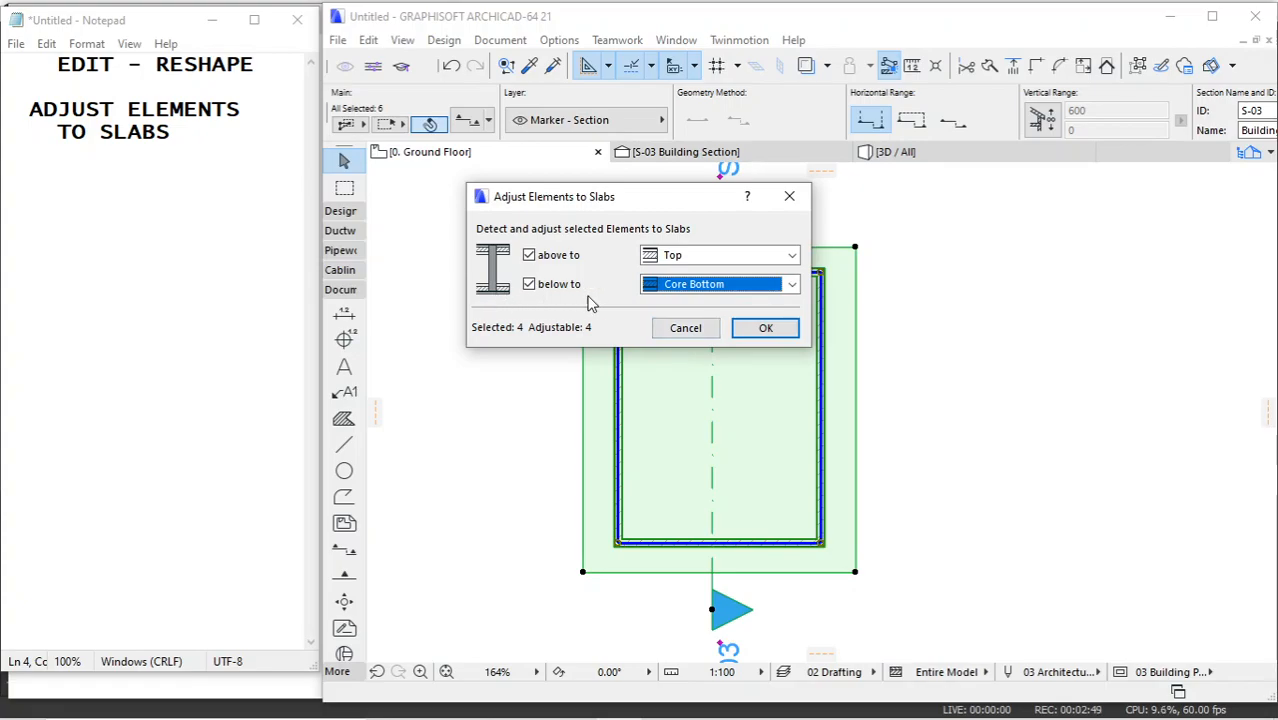
{"action": "left_click", "coordinate": [750, 328]}
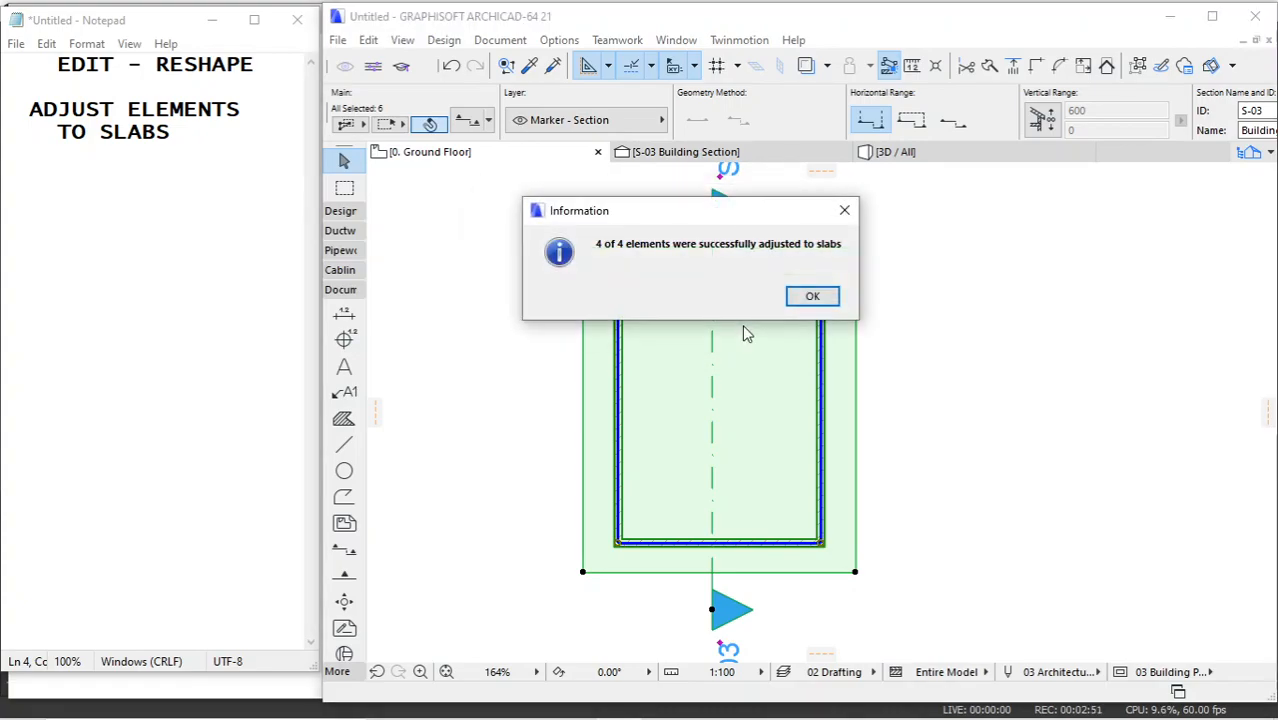
{"action": "left_click", "coordinate": [811, 296]}
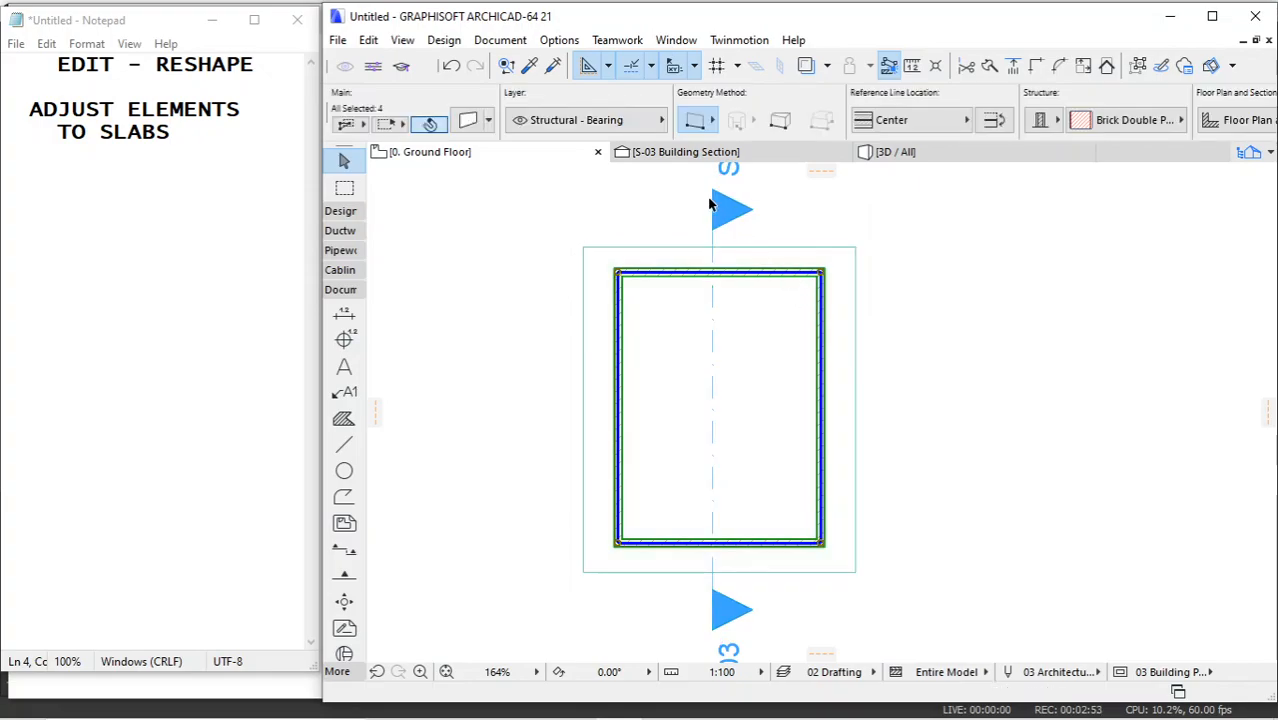
Select a wall in the building section and examine where its base ends relative to the slab's core bottom.
{"action": "left_click", "coordinate": [684, 159]}
{"action": "key", "text": "Escape"}
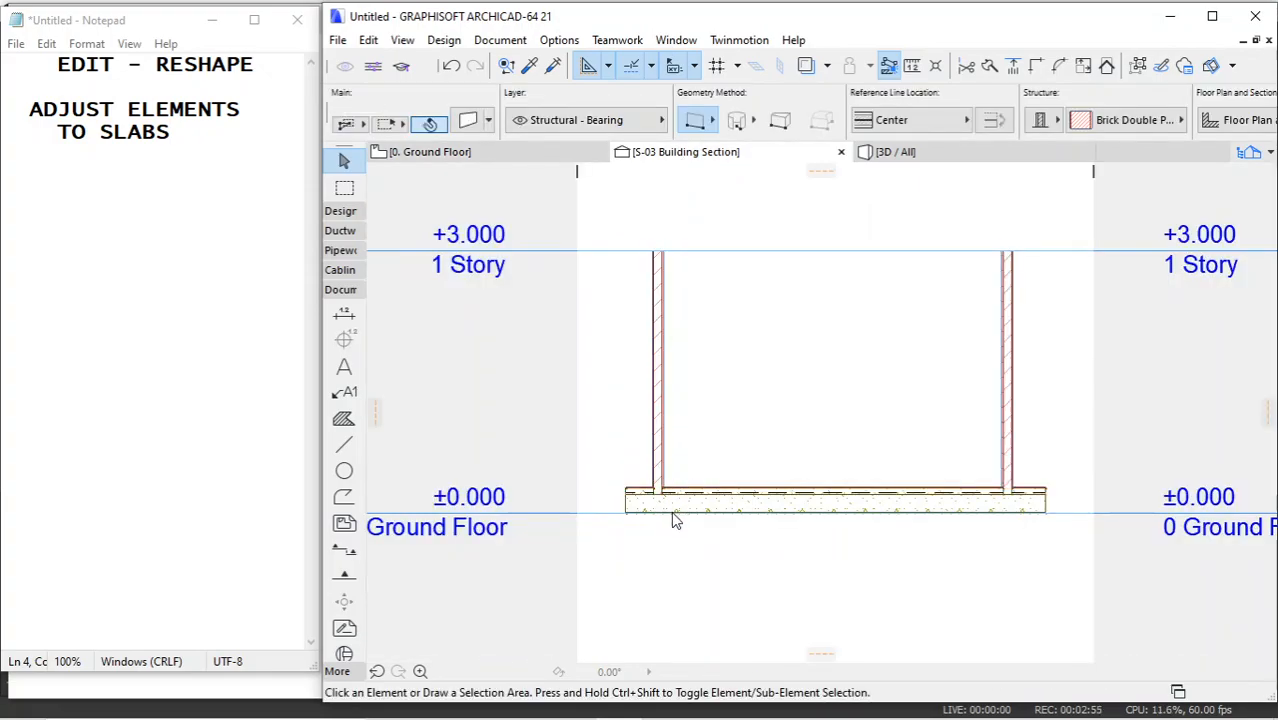
{"action": "scroll", "coordinate": [671, 519], "scroll_direction": "up", "scroll_amount": 3}
{"action": "left_click", "coordinate": [649, 419]}
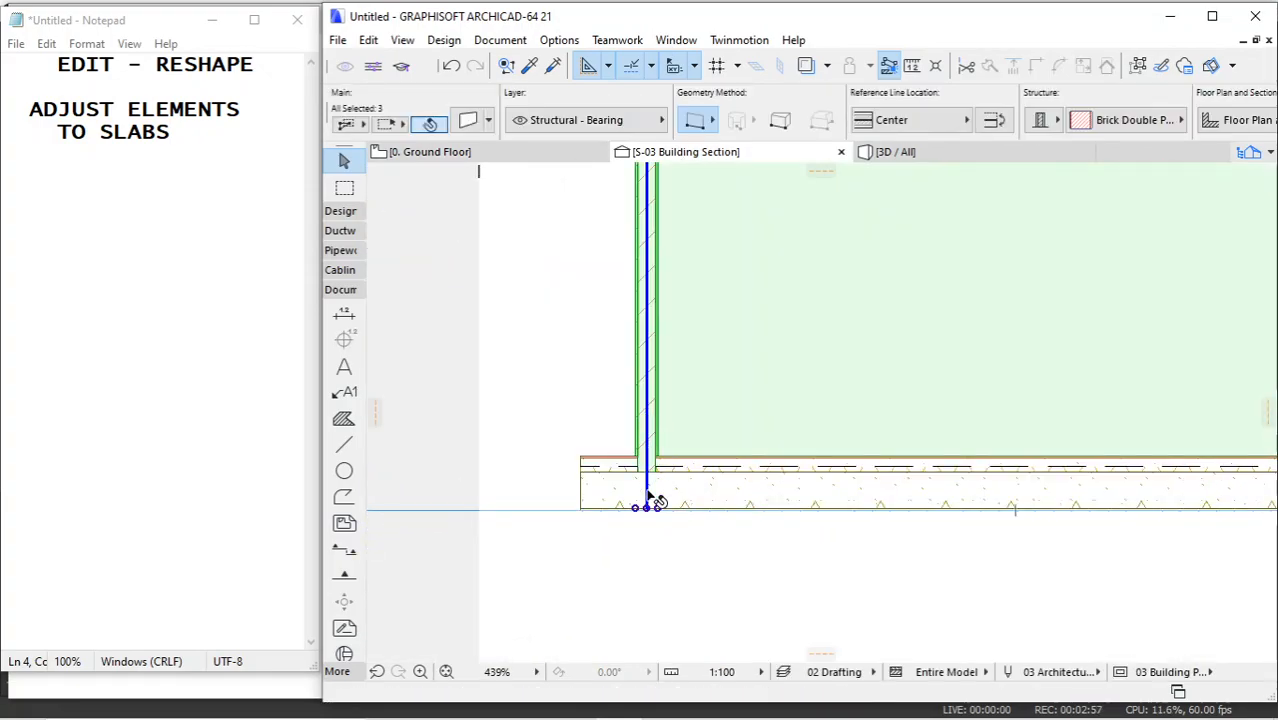
{"action": "scroll", "coordinate": [648, 499], "scroll_direction": "up", "scroll_amount": 6}
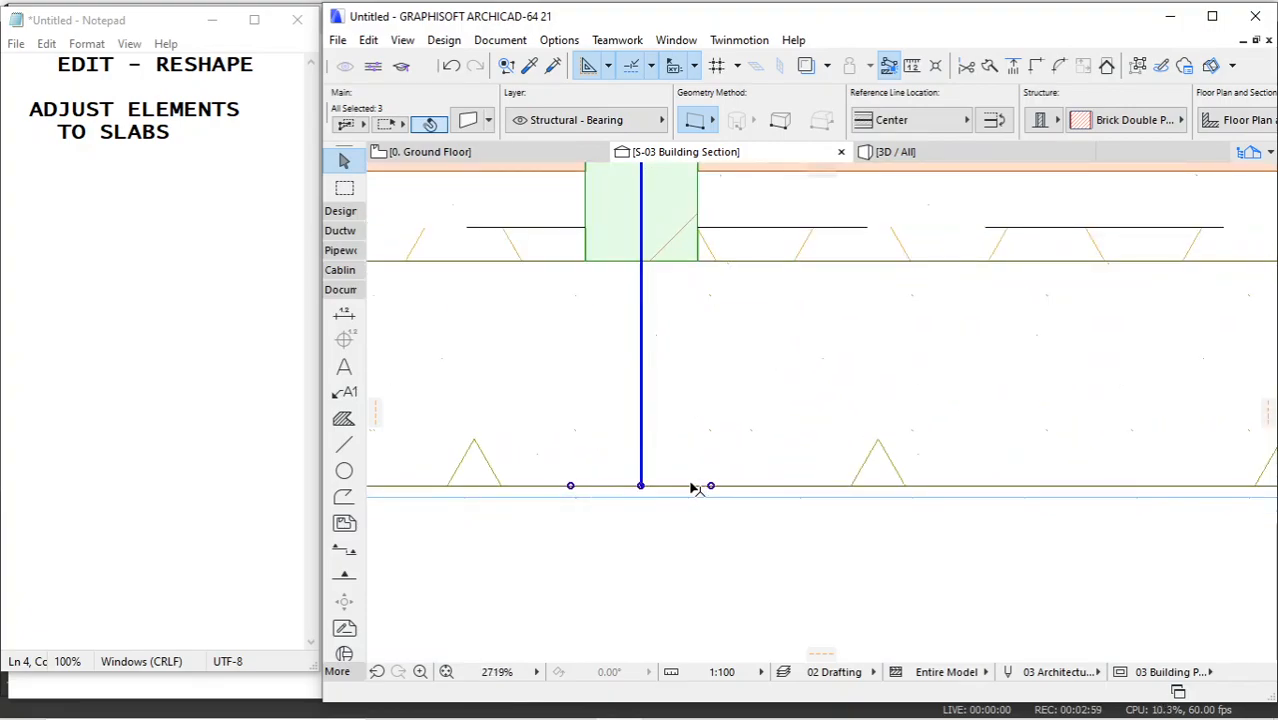
{"action": "scroll", "coordinate": [665, 486], "scroll_direction": "down", "scroll_amount": 2}
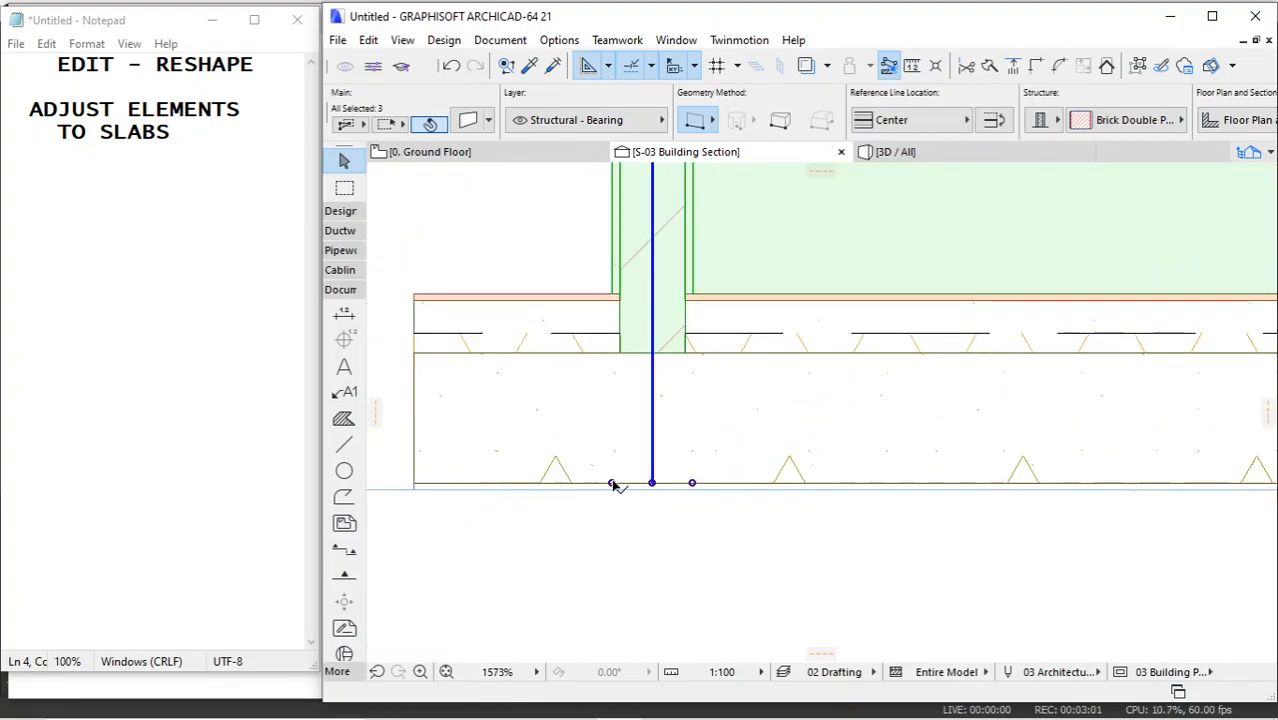
{"action": "scroll", "coordinate": [641, 484], "scroll_direction": "down", "scroll_amount": 2}
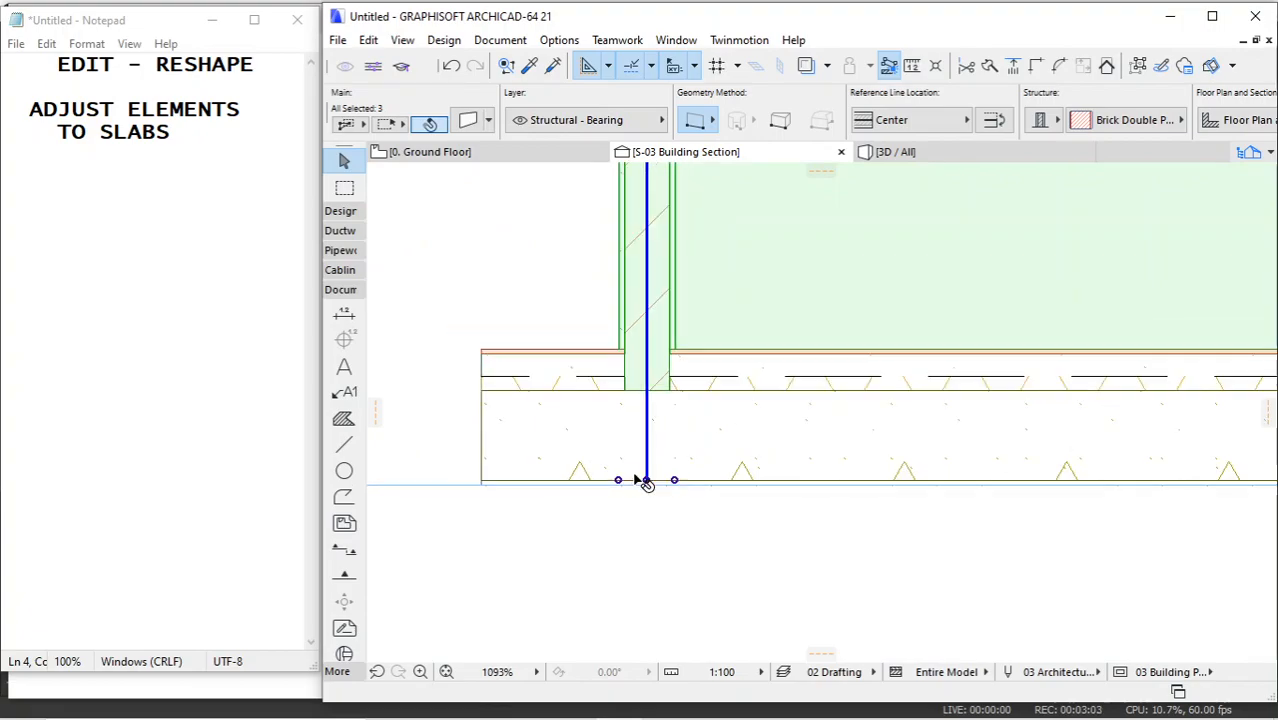
Reselect all elements on the ground floor plan and adjust them to slabs, with both above and below set to Core Top.
{"action": "left_click", "coordinate": [545, 160]}
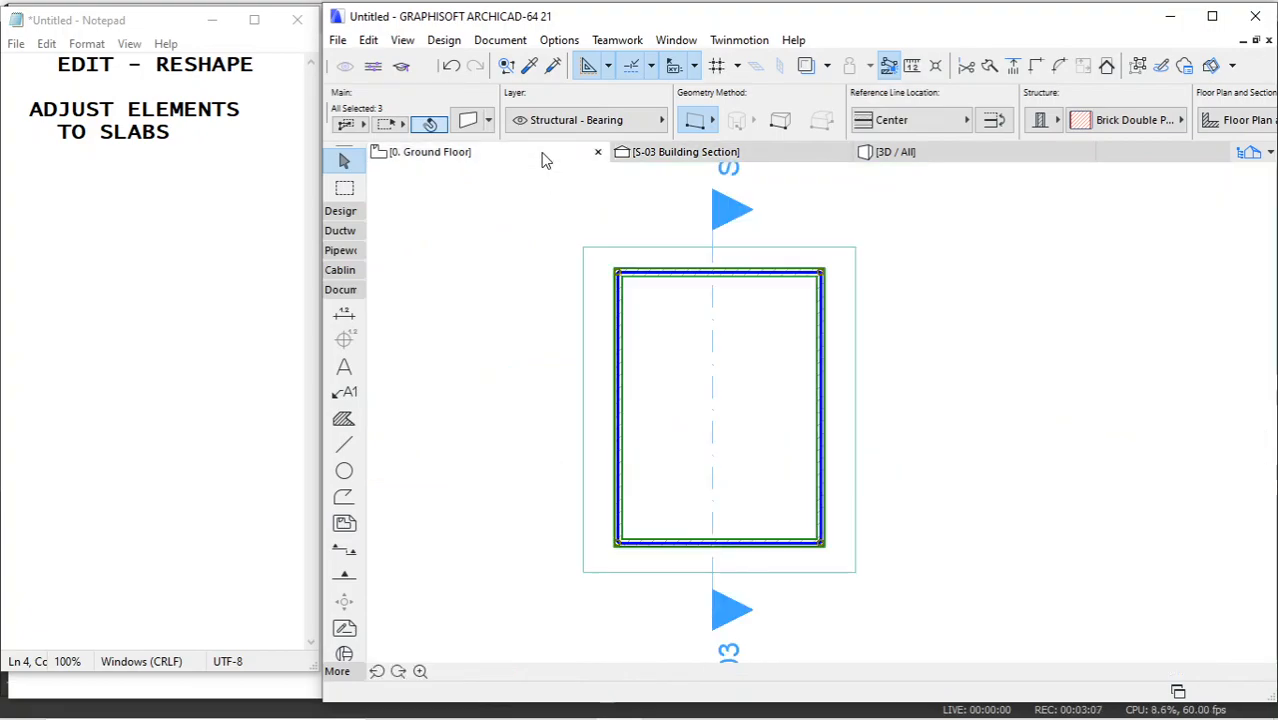
{"action": "left_click", "coordinate": [563, 233]}
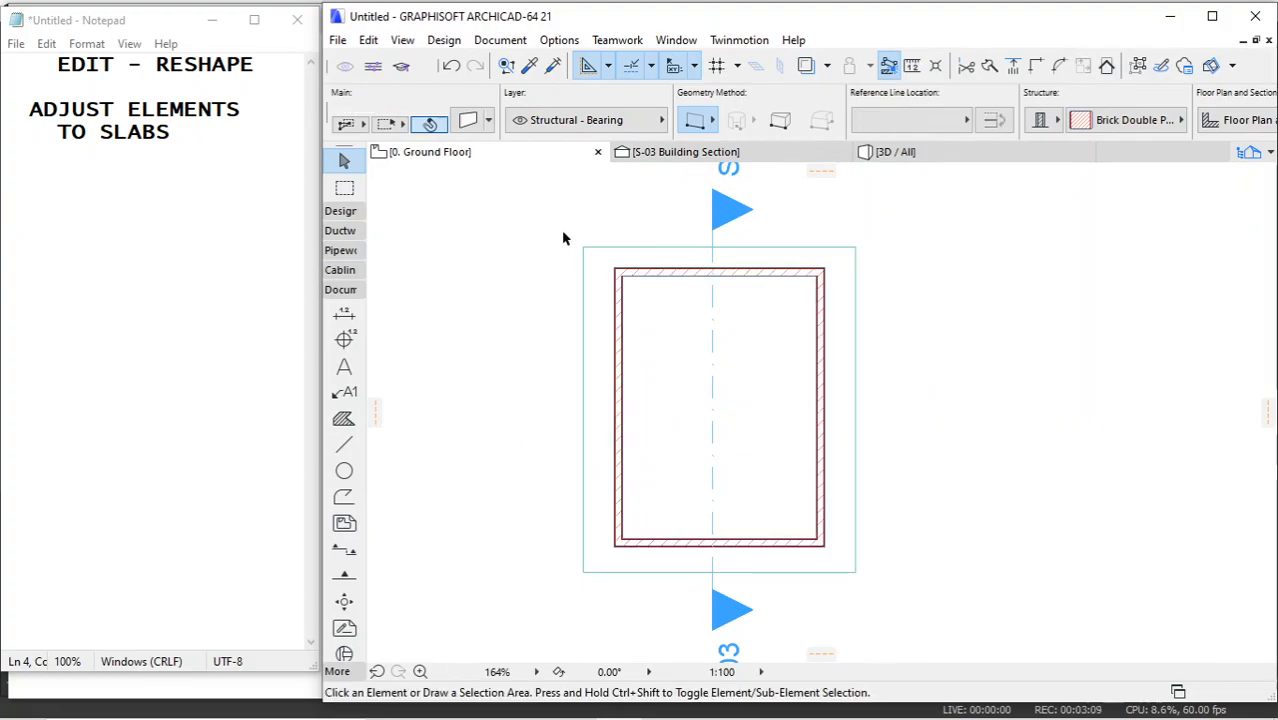
{"action": "left_click_drag", "start_coordinate": [563, 233], "coordinate": [864, 575]}
{"action": "left_click", "coordinate": [864, 575]}
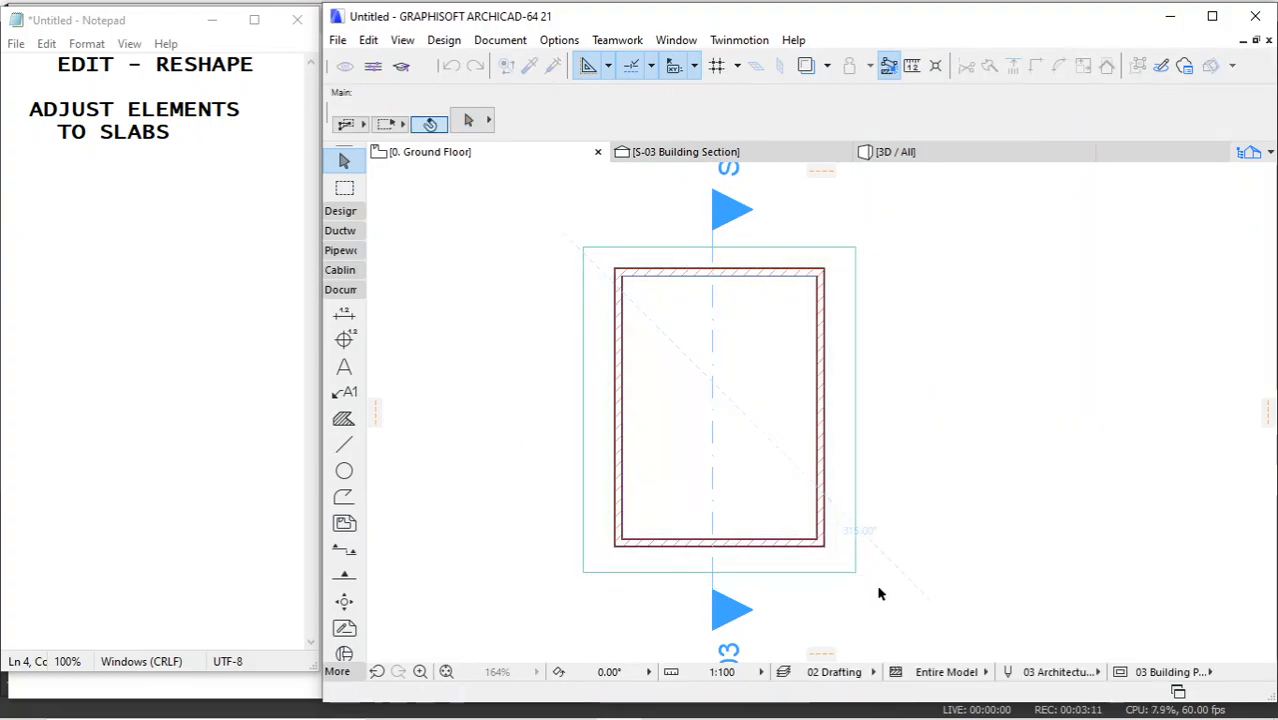
{"action": "left_click", "coordinate": [370, 42]}
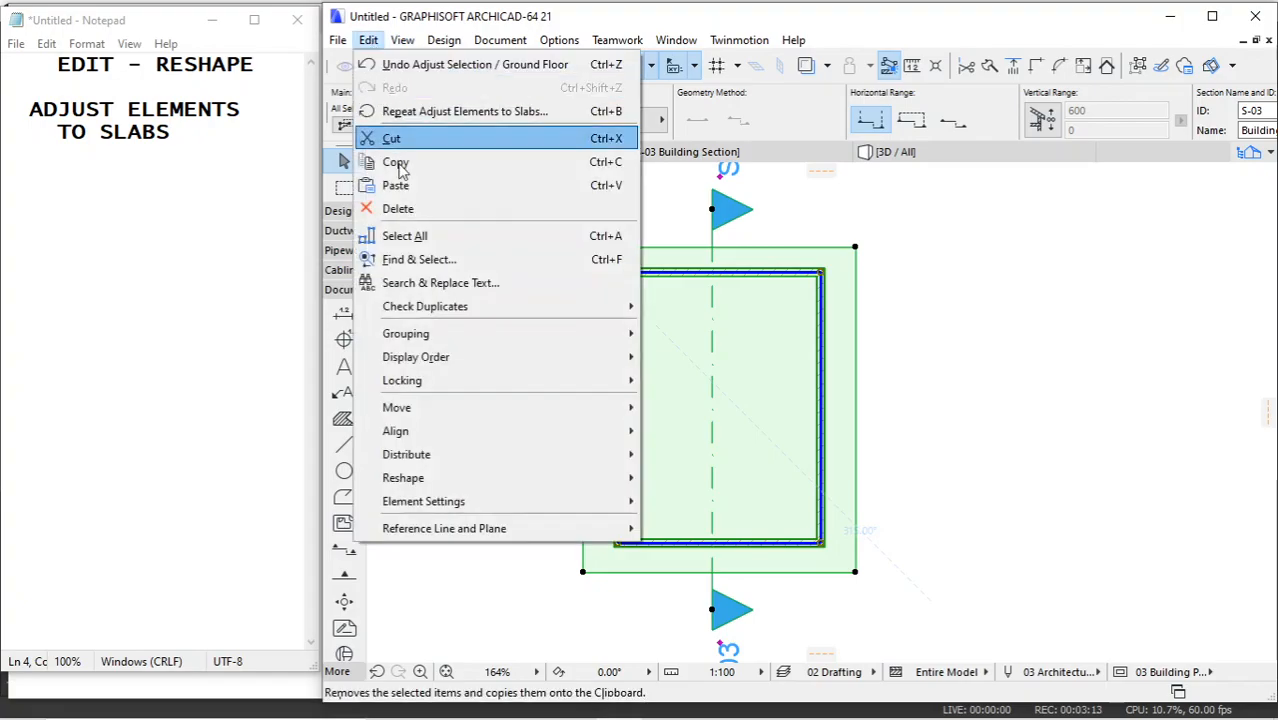
{"action": "mouse_move", "coordinate": [430, 477]}
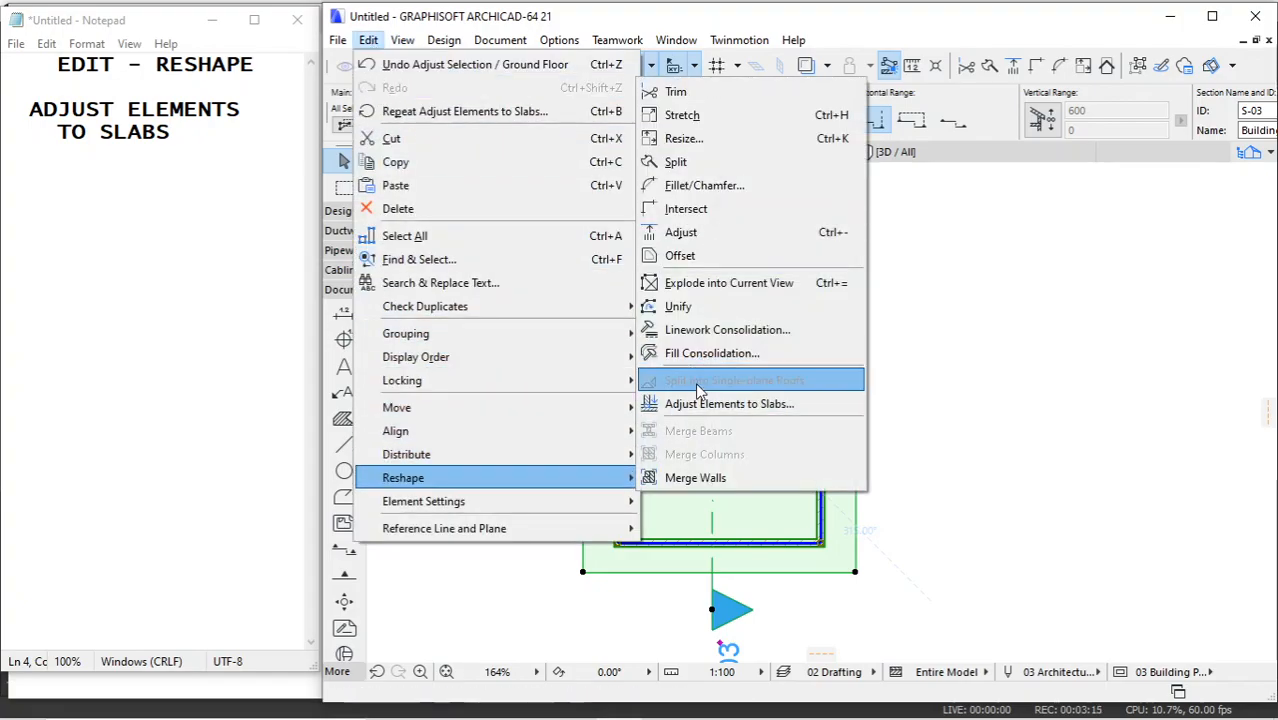
{"action": "left_click", "coordinate": [697, 404]}
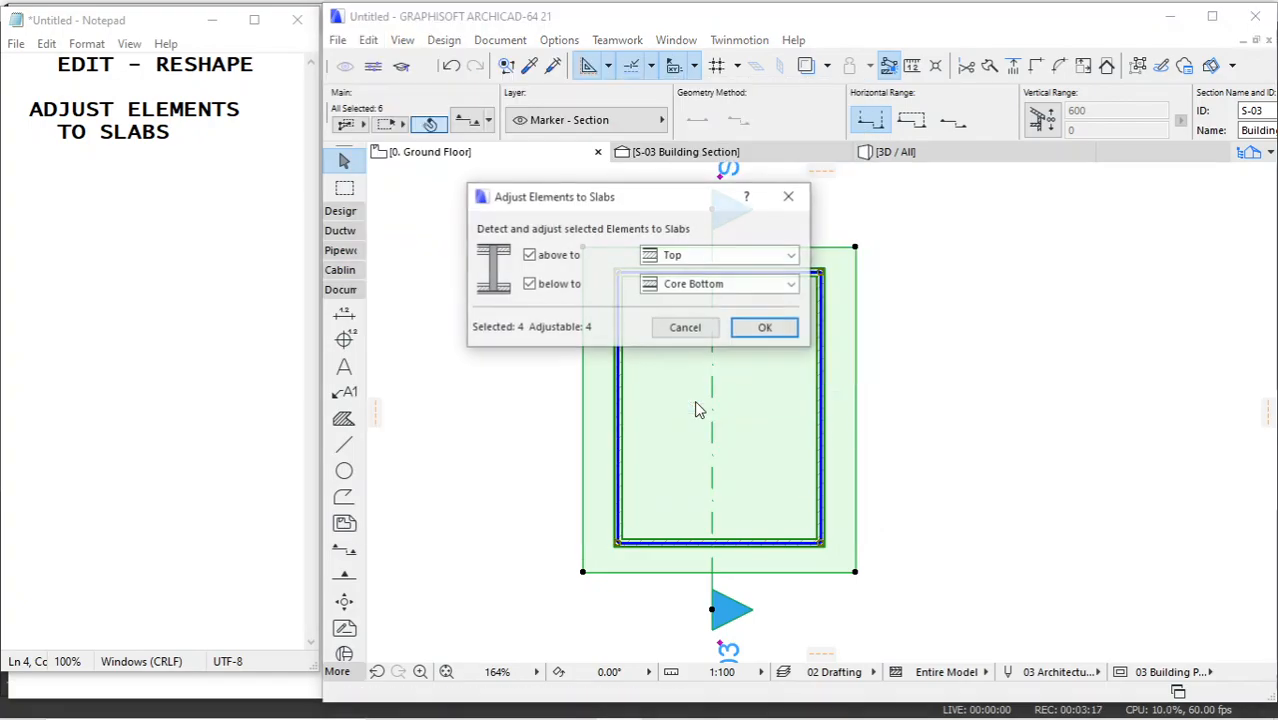
{"action": "left_click", "coordinate": [681, 288]}
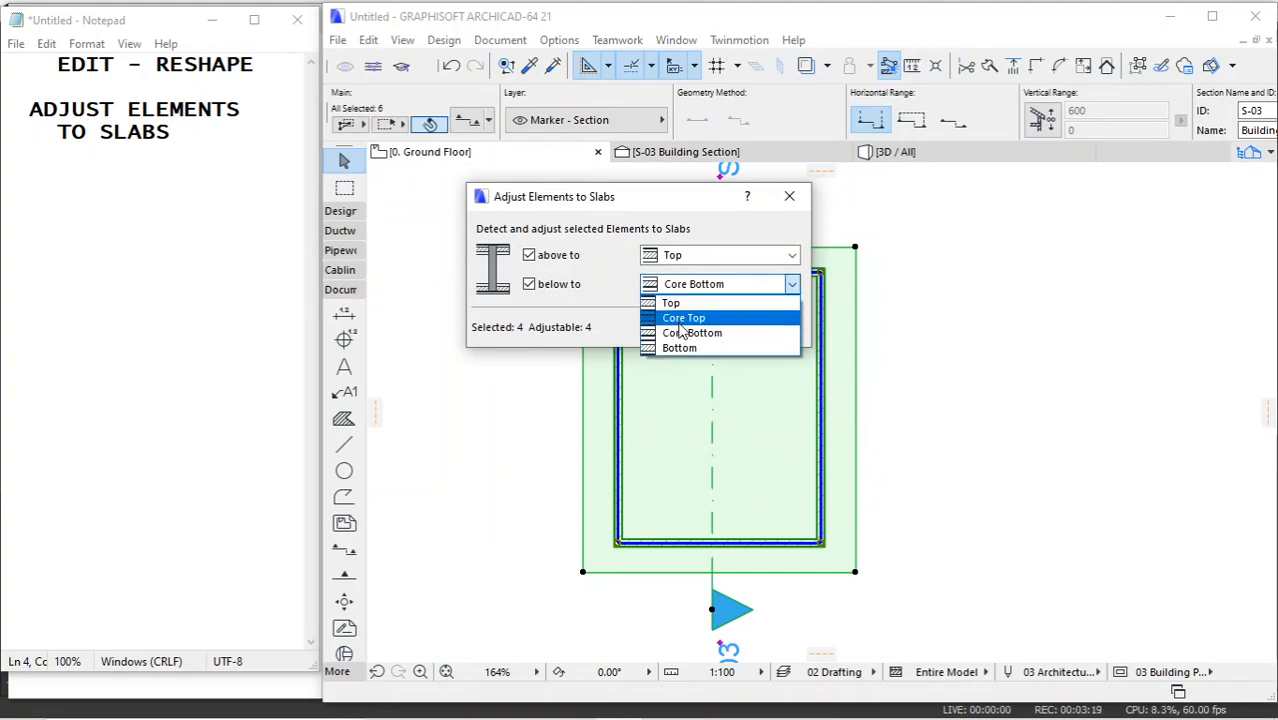
{"action": "left_click", "coordinate": [684, 318]}
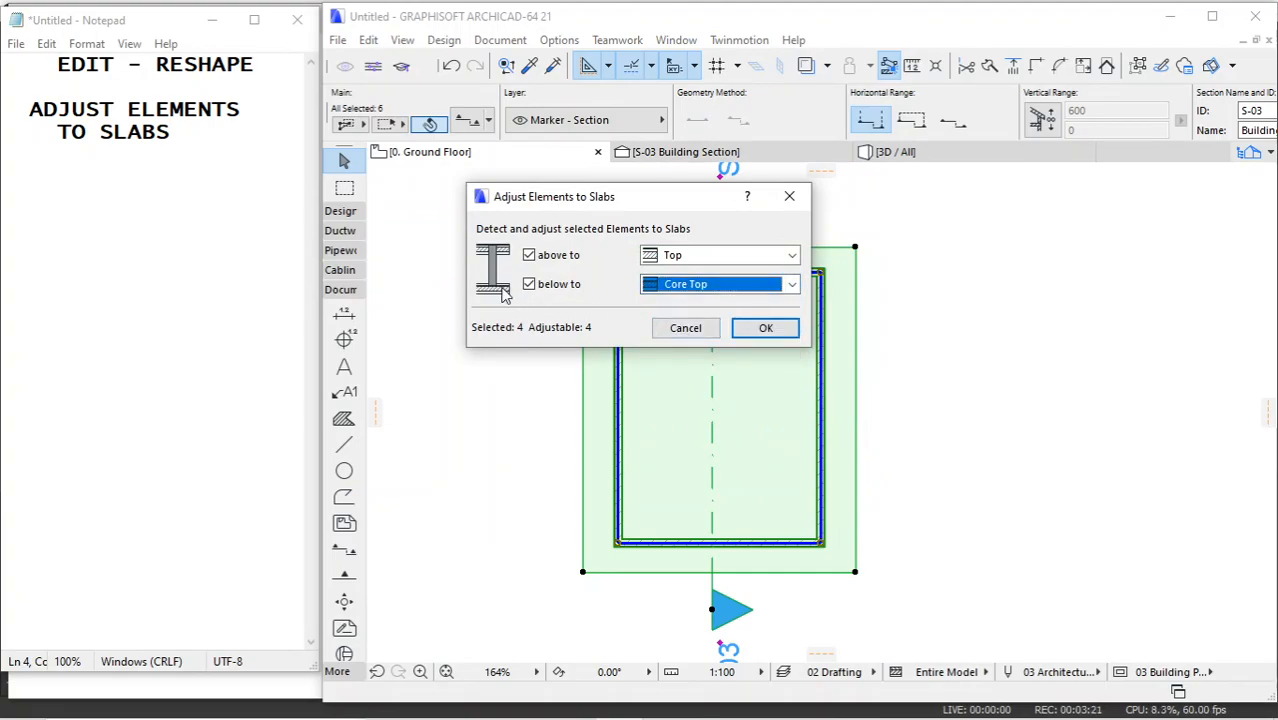
{"action": "left_click", "coordinate": [720, 257]}
{"action": "left_click", "coordinate": [697, 290]}
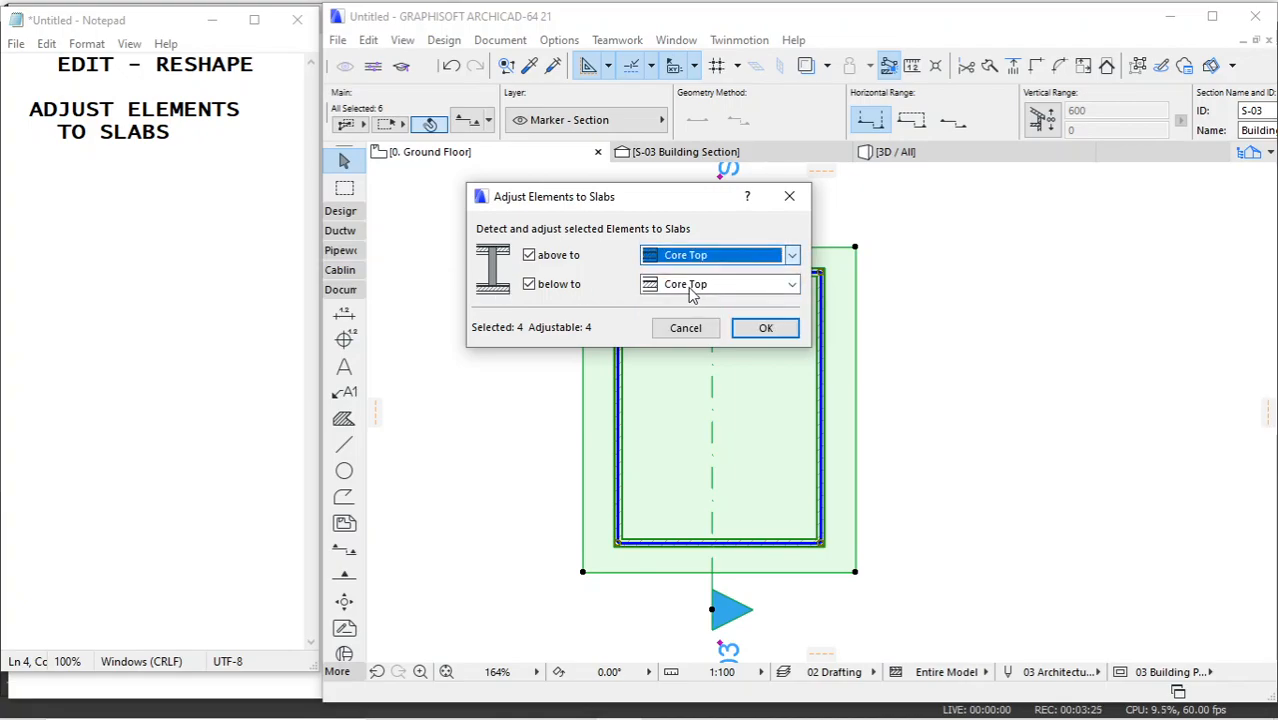
{"action": "left_click", "coordinate": [762, 328]}
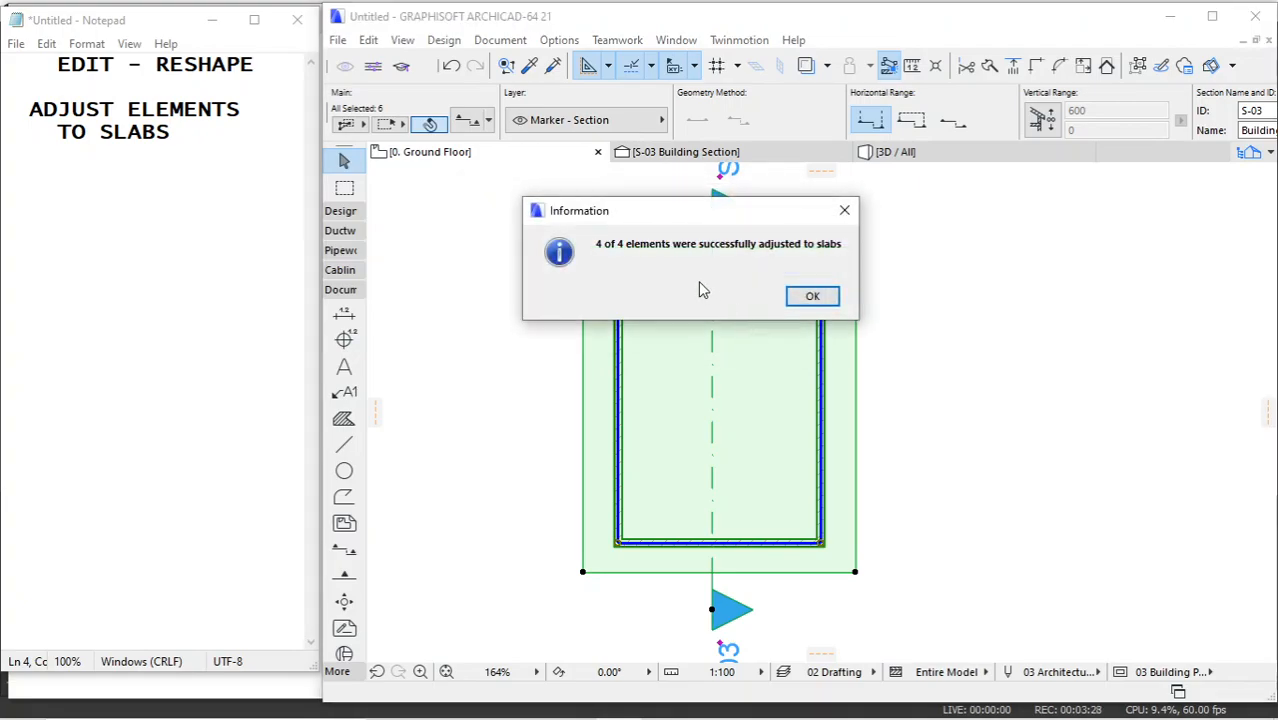
{"action": "left_click", "coordinate": [812, 296]}
Select the walls in the building section and examine both wall bases against the top of the slab's core.
{"action": "left_click", "coordinate": [655, 158]}
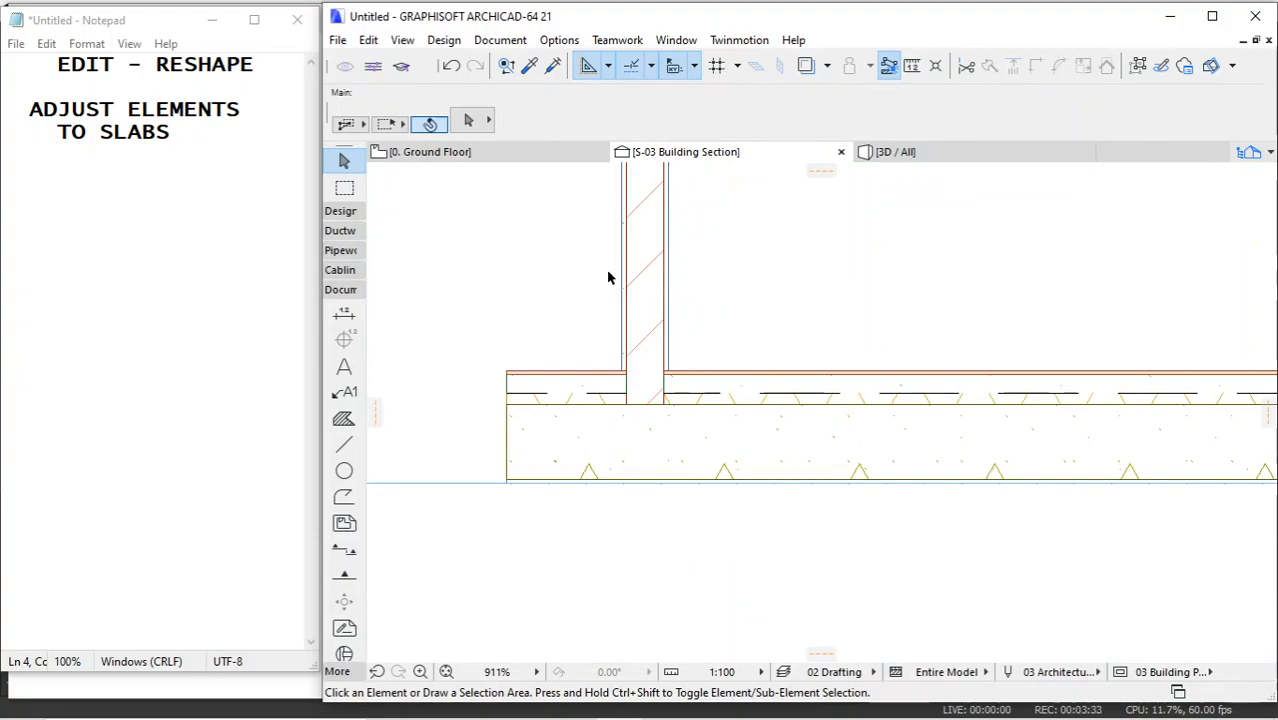
{"action": "left_click", "coordinate": [652, 277]}
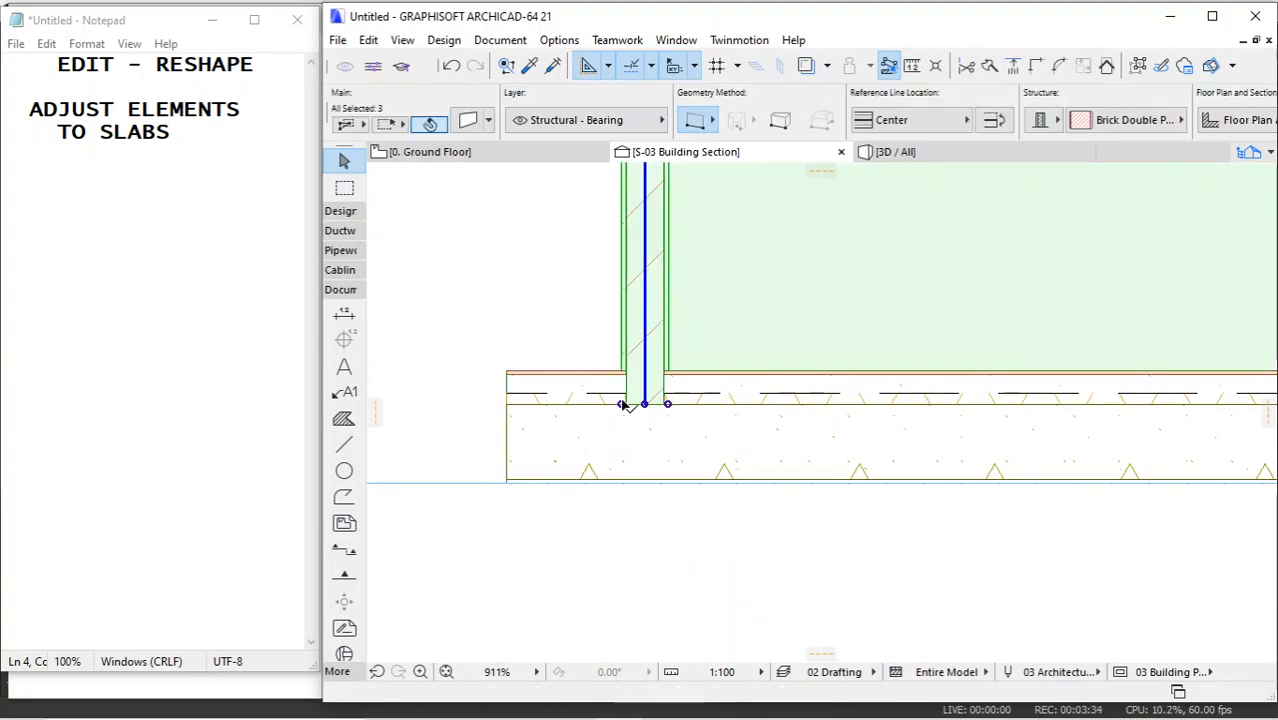
{"action": "scroll", "coordinate": [670, 405], "scroll_direction": "down", "scroll_amount": 2}
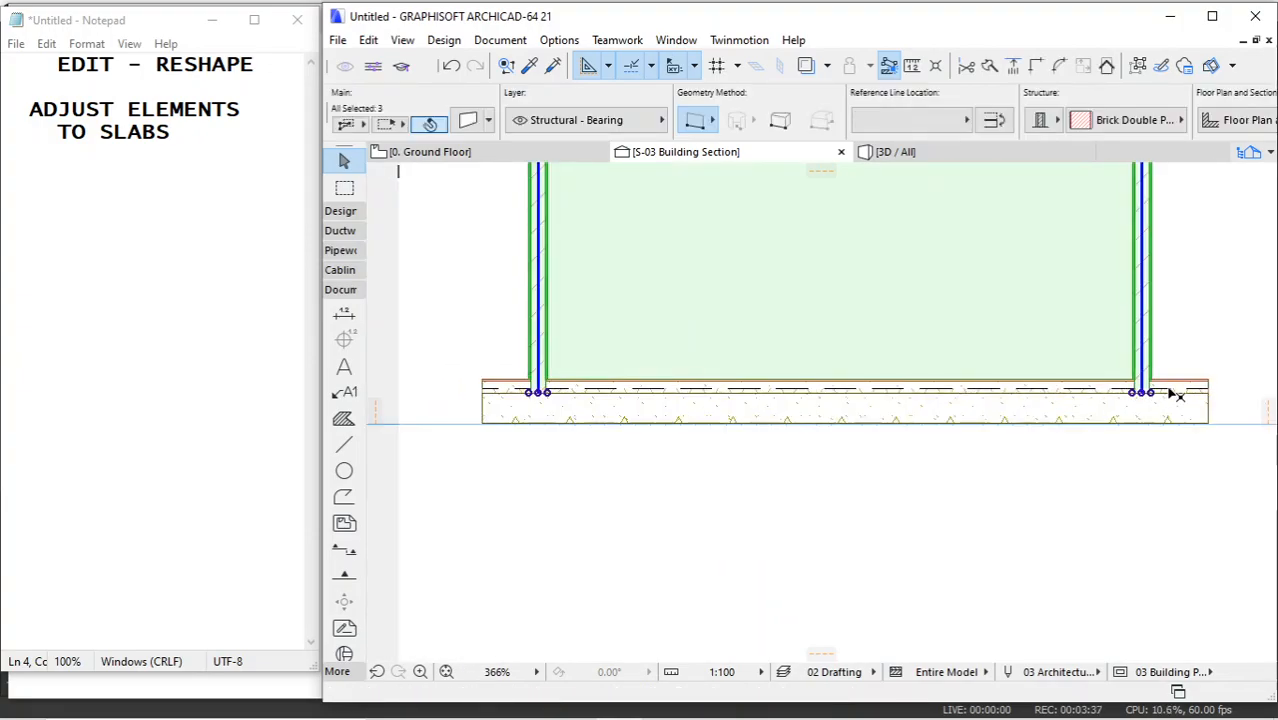
{"action": "scroll", "coordinate": [1165, 393], "scroll_direction": "up", "scroll_amount": 2}
{"action": "scroll", "coordinate": [1093, 407], "scroll_direction": "down", "scroll_amount": 3}
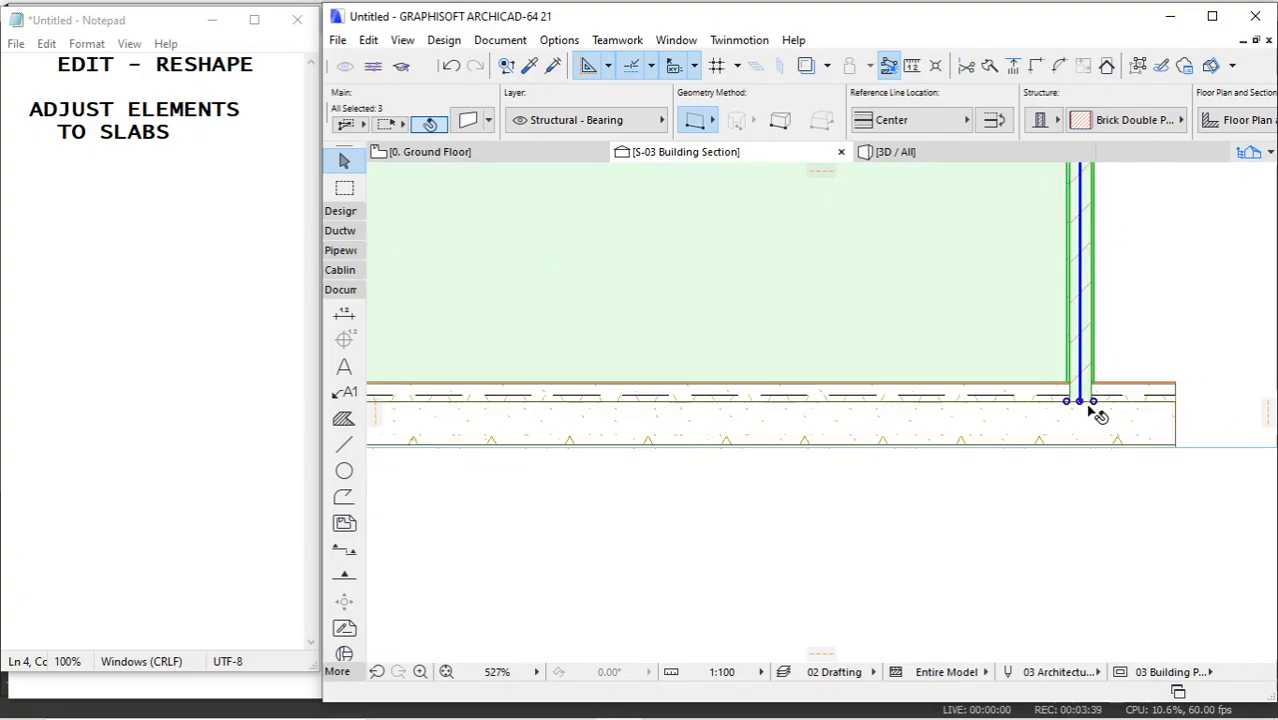
{"action": "scroll", "coordinate": [490, 318], "scroll_direction": "up", "scroll_amount": 2}
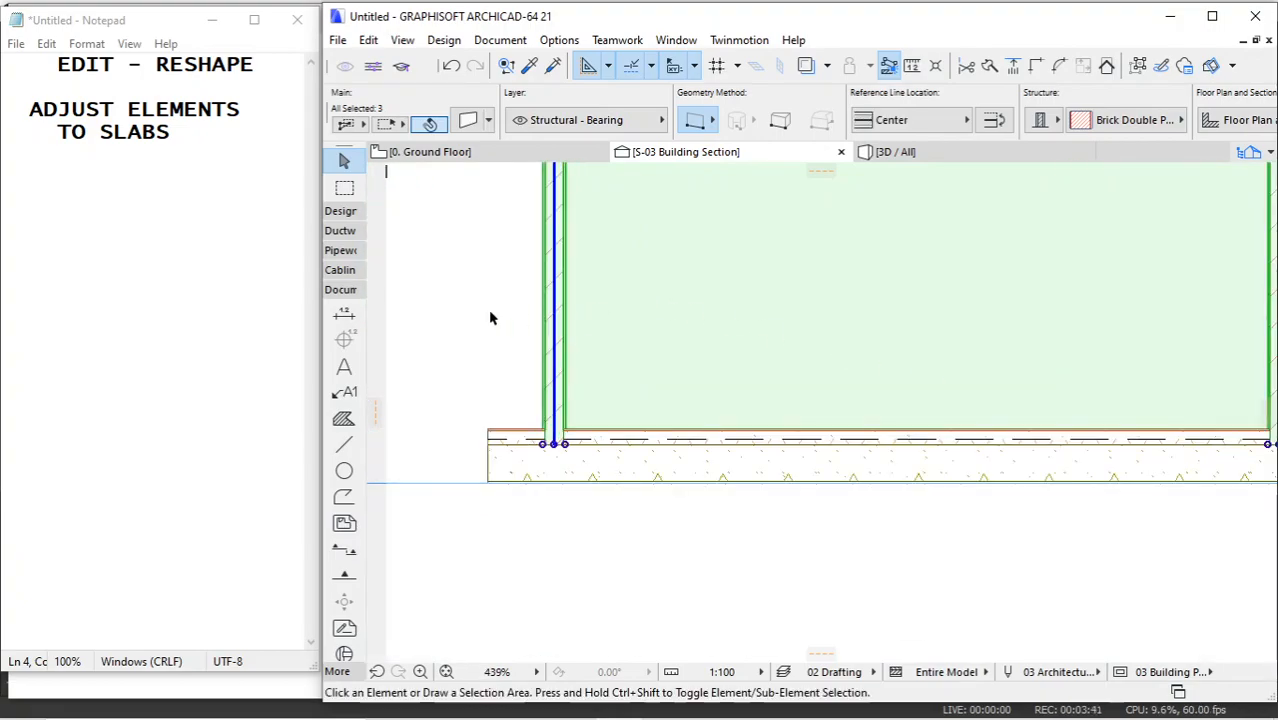
Reselect the walls in the building section and adjust them to slabs, with above set to Core Top and below set to Top.
{"action": "left_click", "coordinate": [490, 318]}
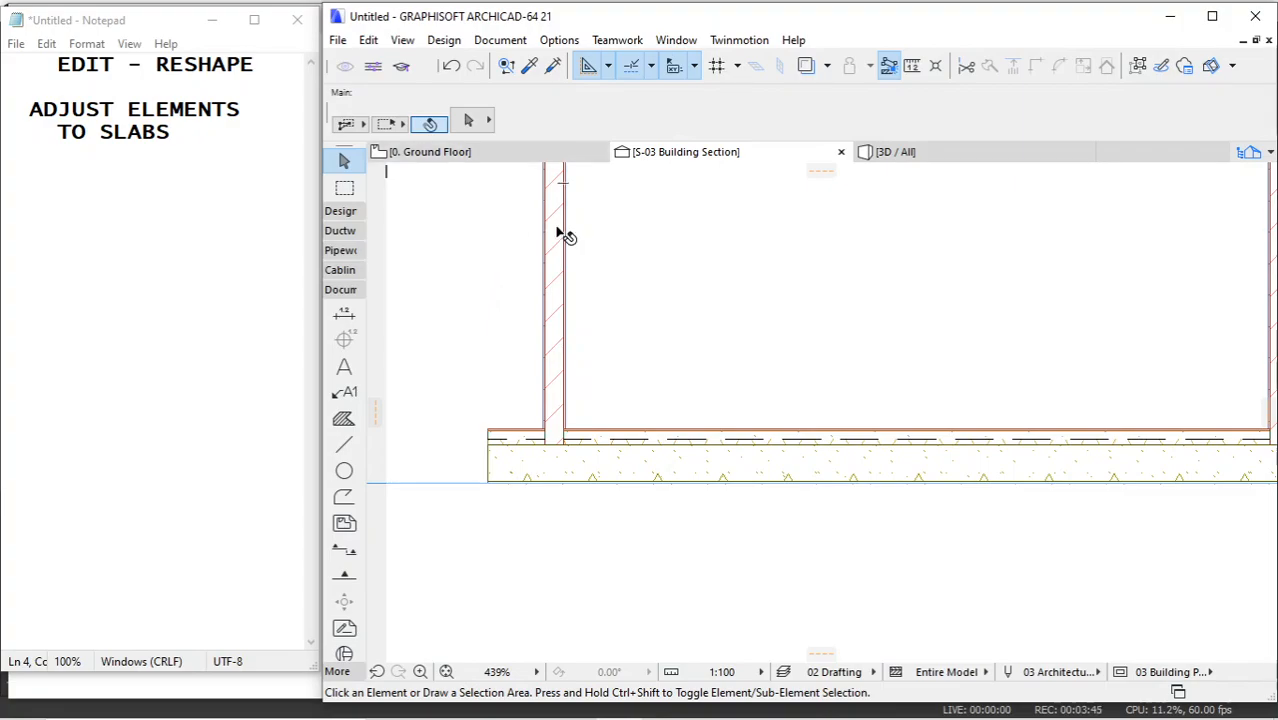
{"action": "key", "text": "ctrl+a"}
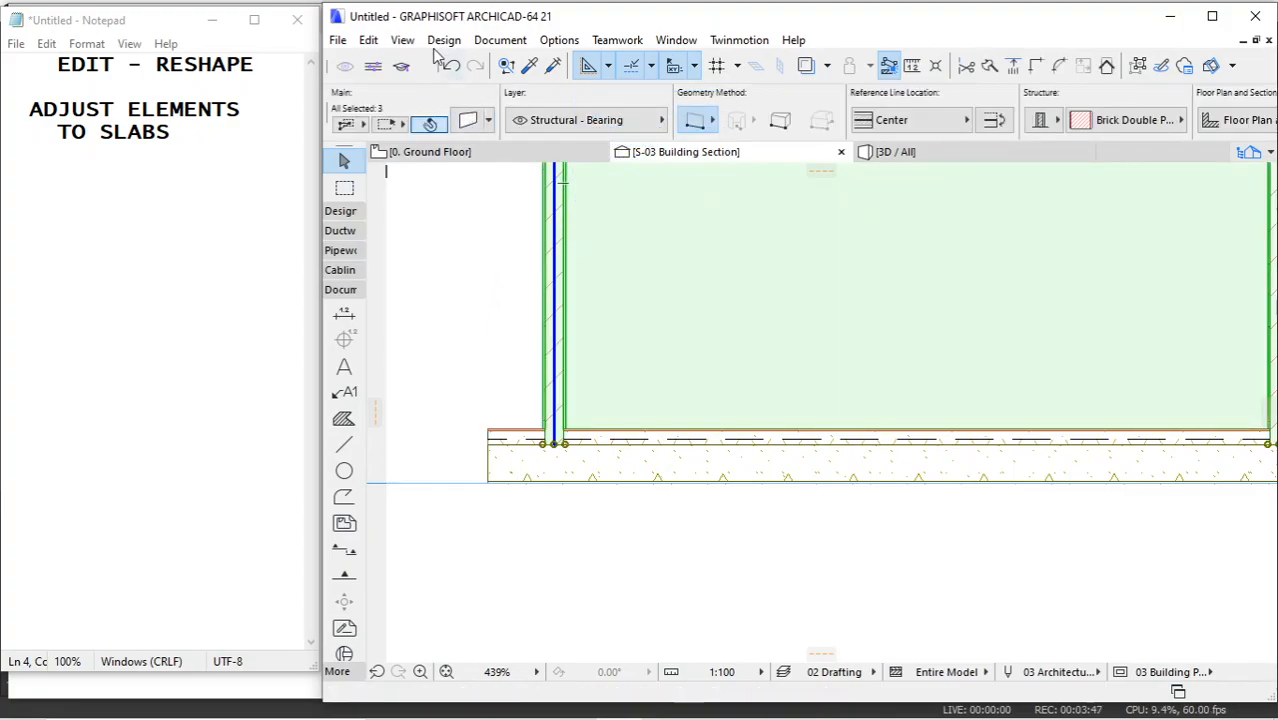
{"action": "left_click", "coordinate": [368, 40]}
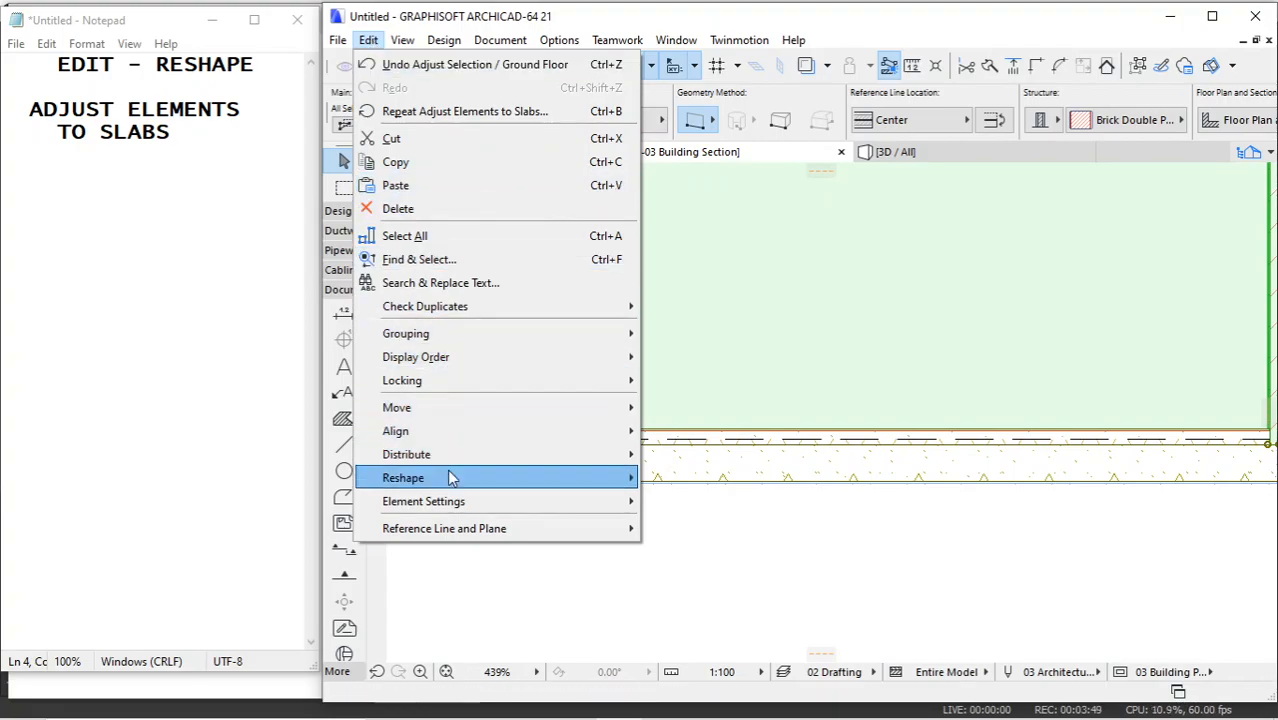
{"action": "mouse_move", "coordinate": [448, 470]}
{"action": "left_click", "coordinate": [689, 405]}
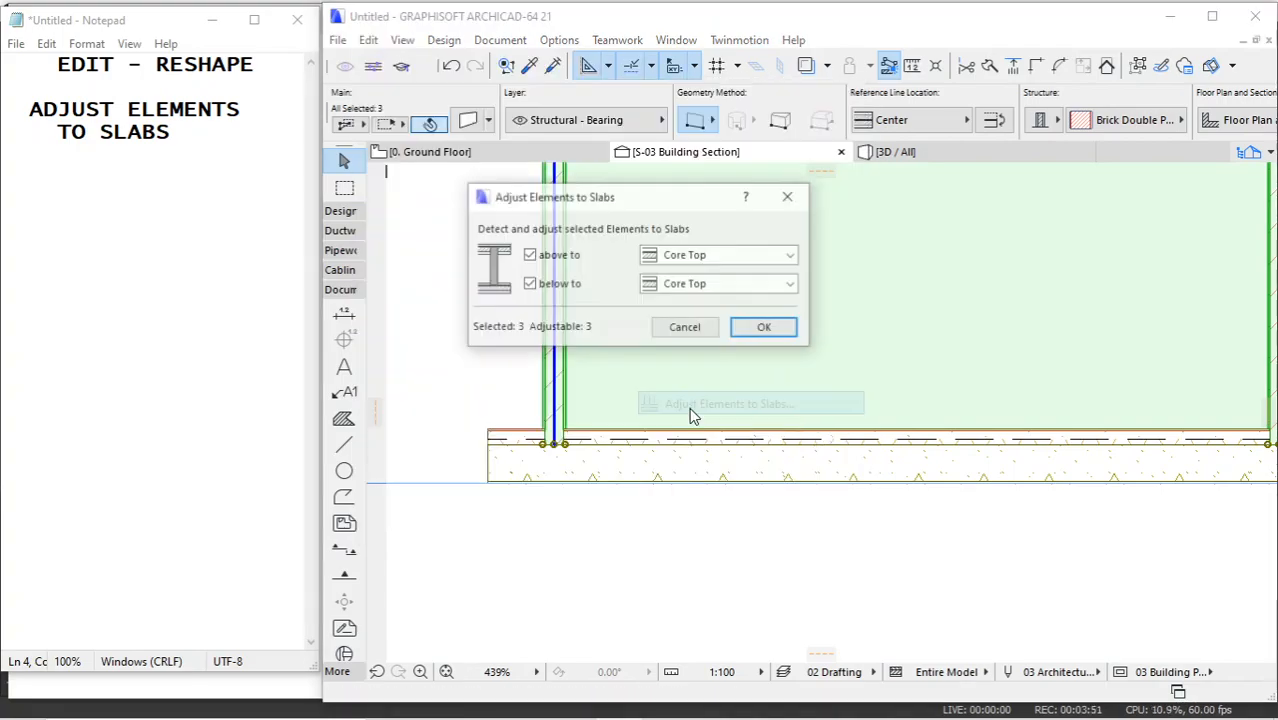
{"action": "left_click", "coordinate": [690, 284]}
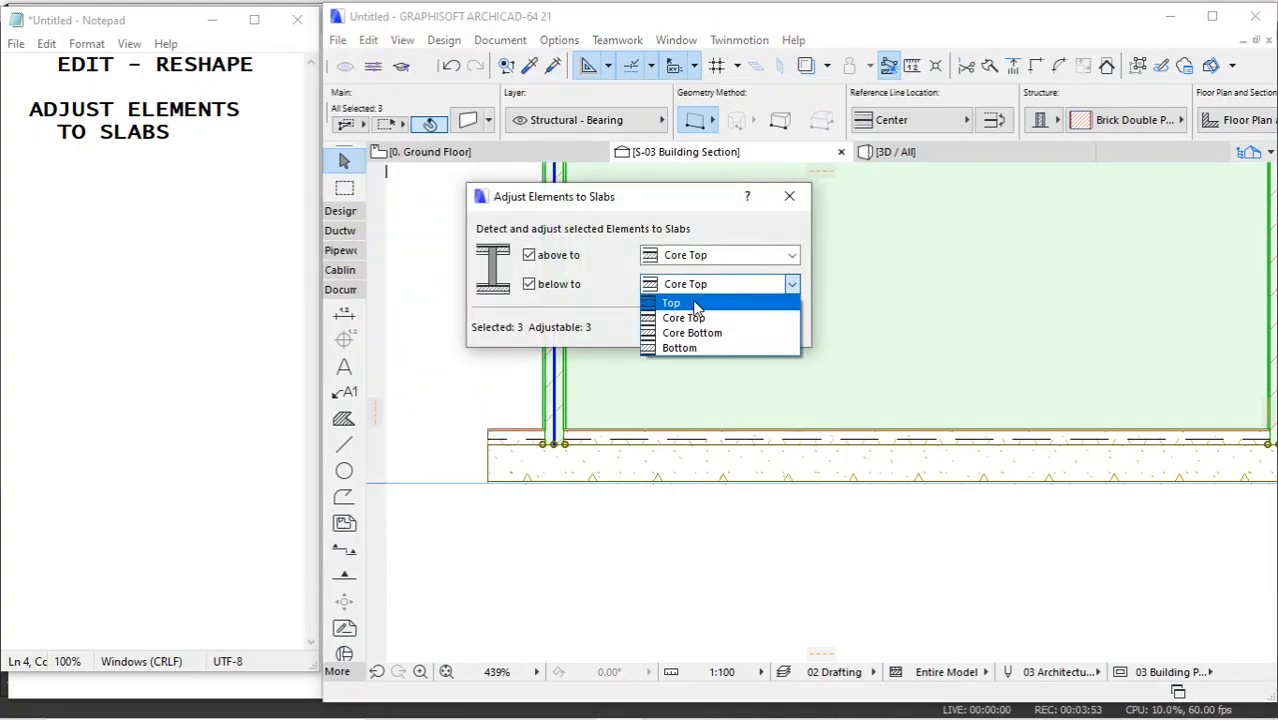
{"action": "left_click", "coordinate": [697, 305]}
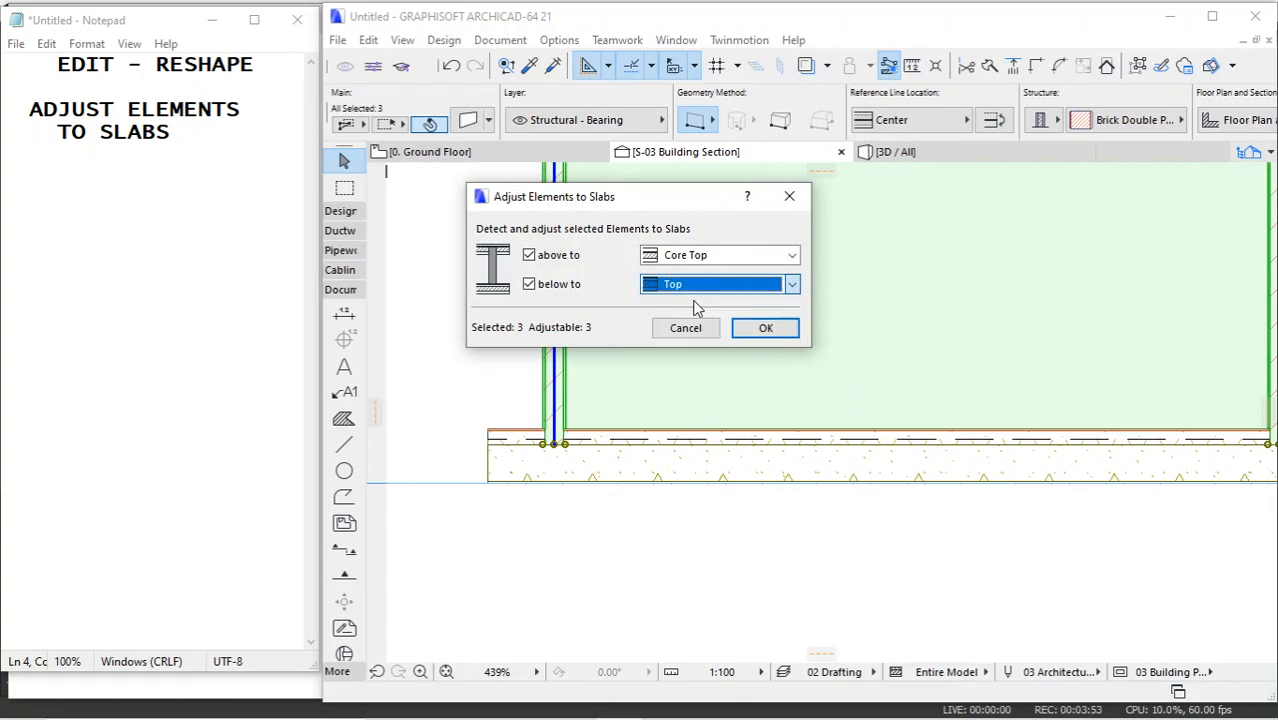
{"action": "left_click", "coordinate": [766, 329]}
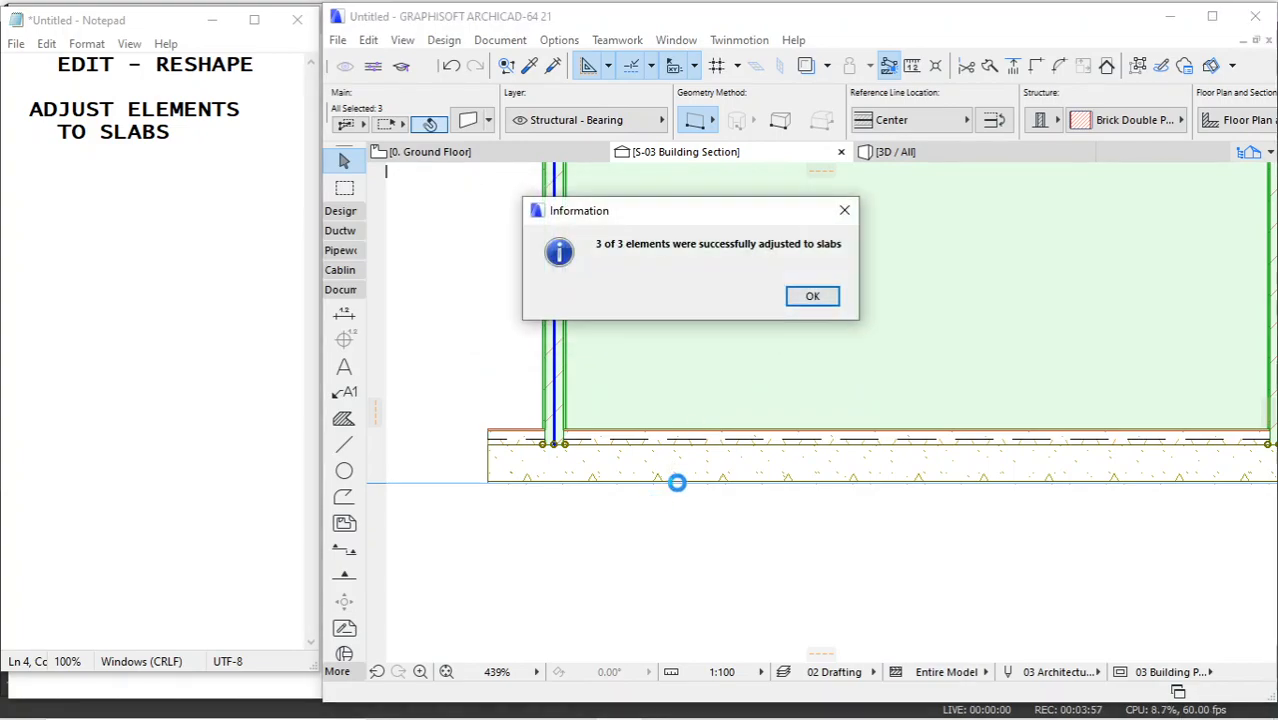
{"action": "left_click", "coordinate": [812, 297]}
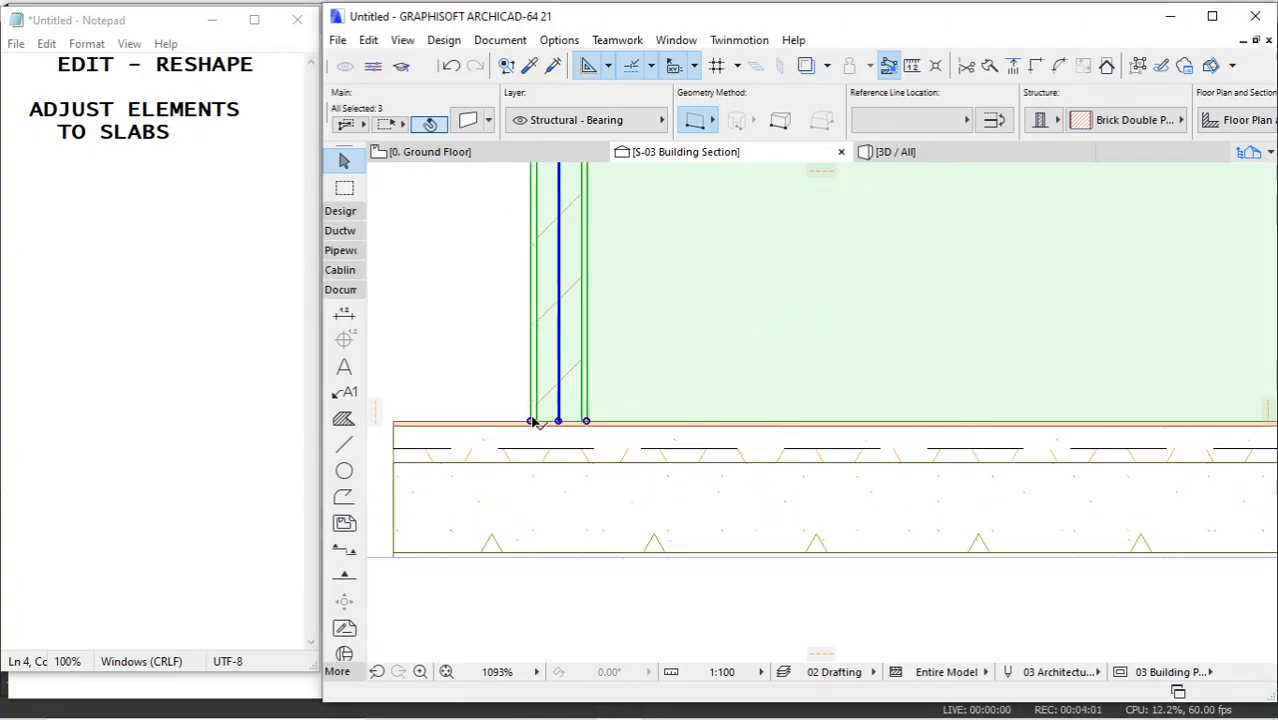
{"action": "left_click", "coordinate": [473, 314]}
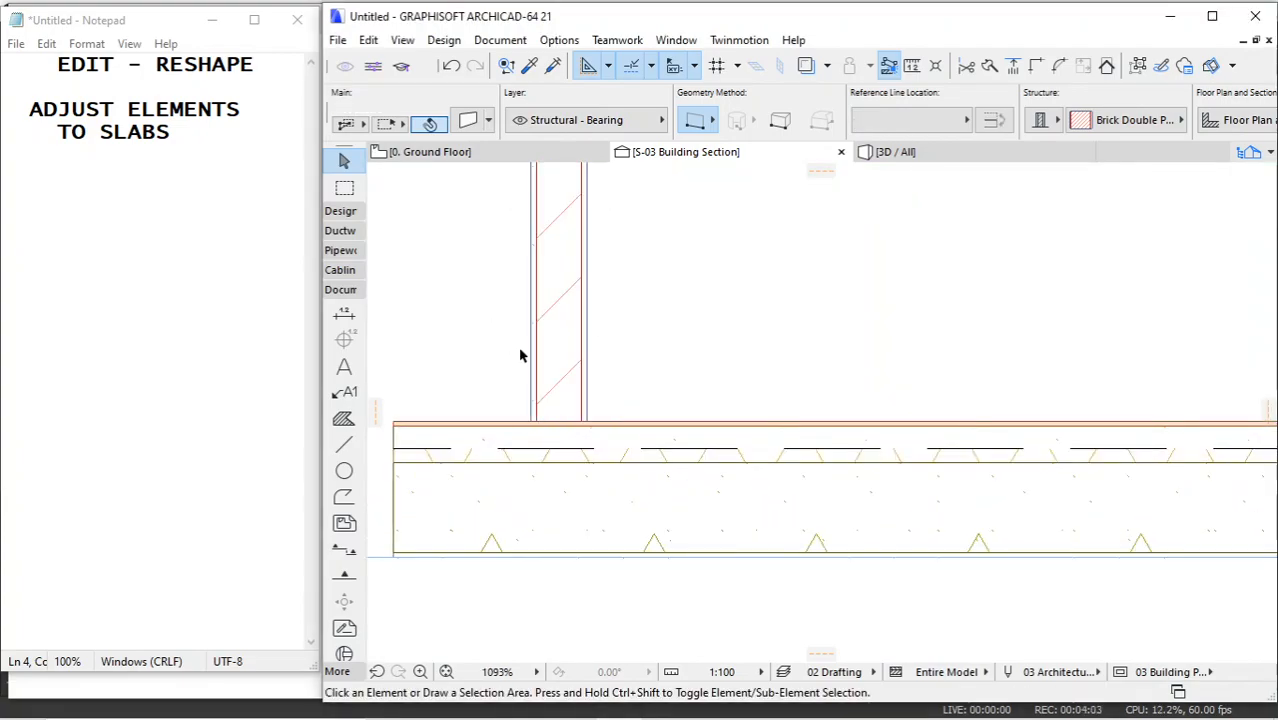
Copy the ground floor slab straight up in the section so its underside sits at the +3.000 level of story 1.
{"action": "scroll", "coordinate": [511, 343], "scroll_direction": "down", "scroll_amount": 6}
{"action": "scroll", "coordinate": [717, 244], "scroll_direction": "up", "scroll_amount": 1}
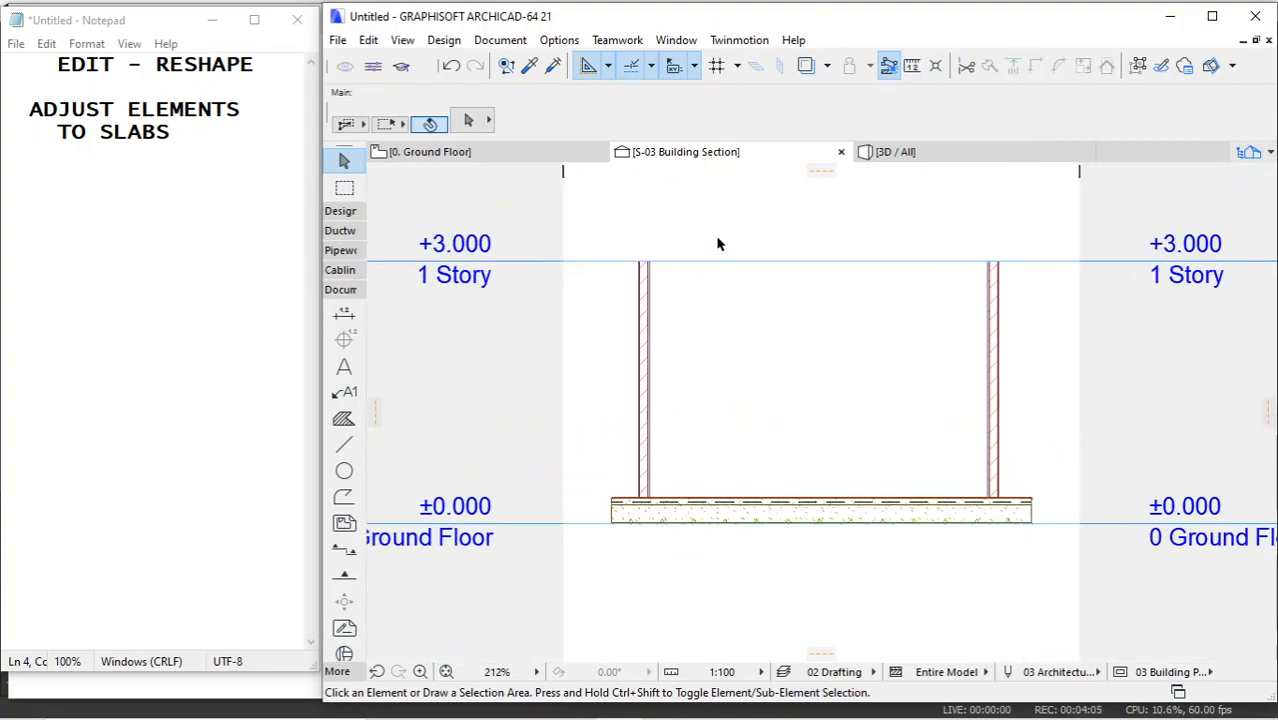
{"action": "left_click", "coordinate": [622, 518]}
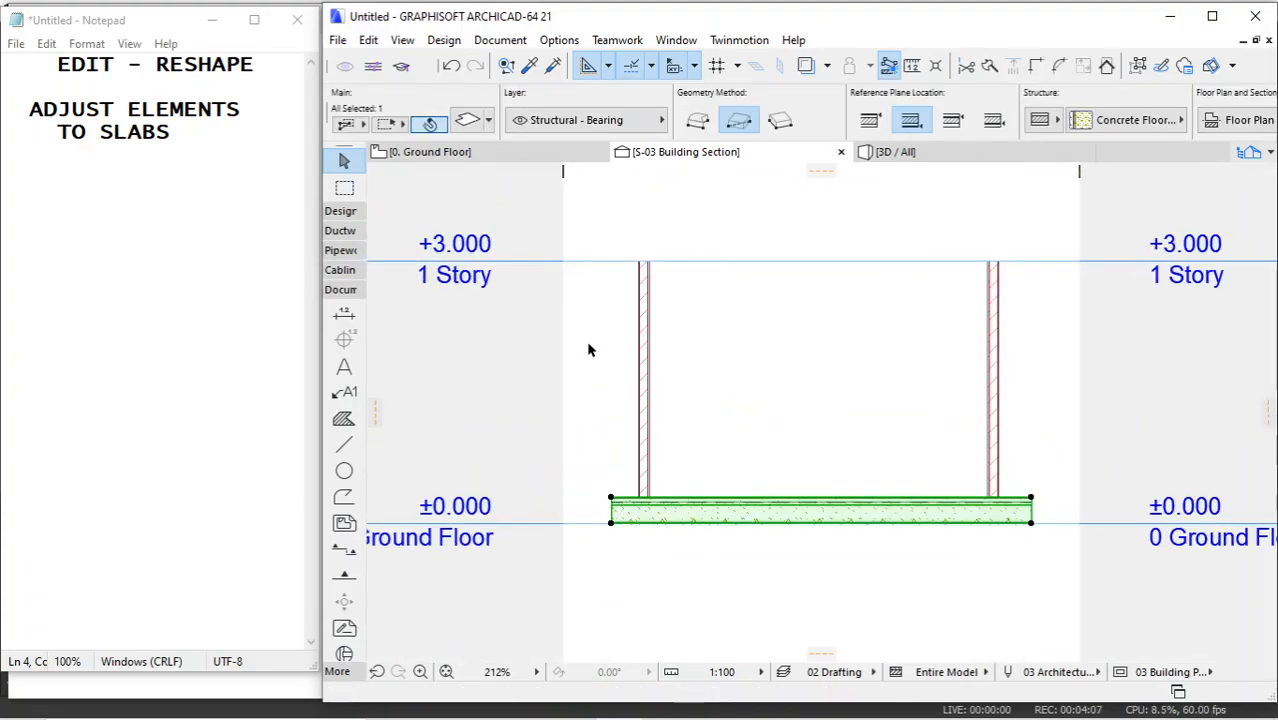
{"action": "right_click", "coordinate": [586, 340]}
{"action": "mouse_move", "coordinate": [760, 442]}
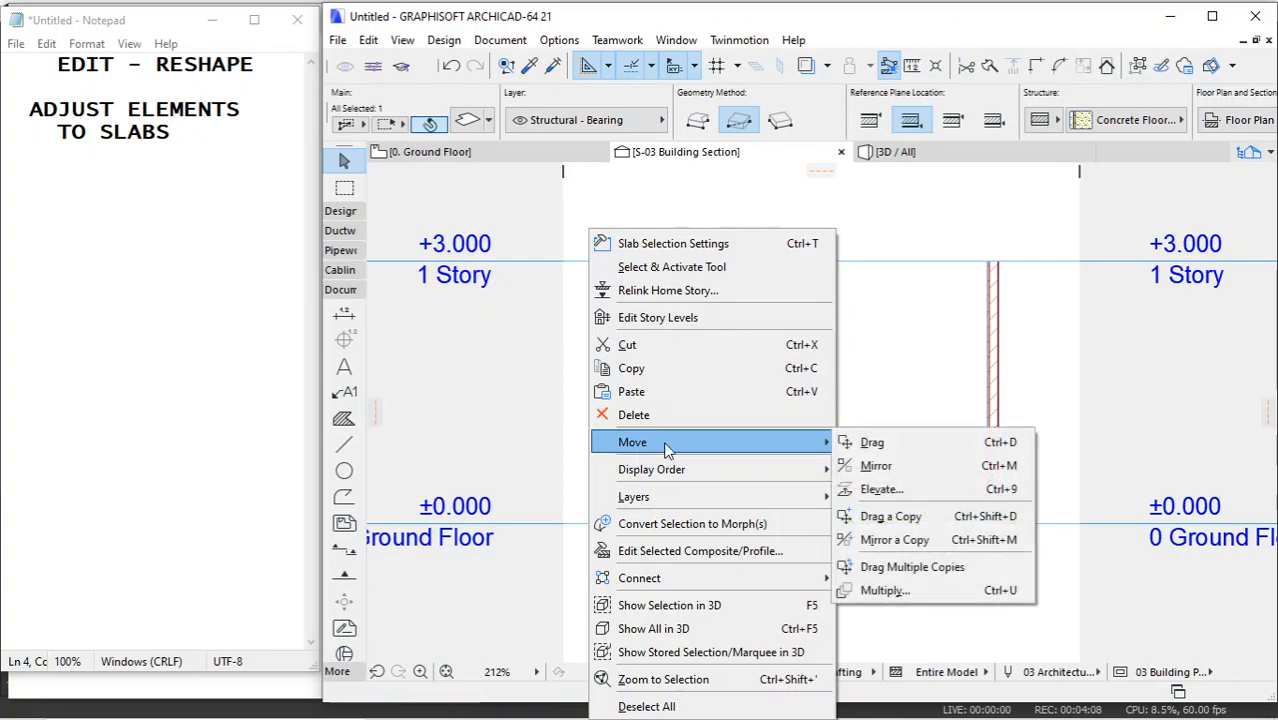
{"action": "left_click", "coordinate": [860, 514]}
{"action": "left_click", "coordinate": [611, 523]}
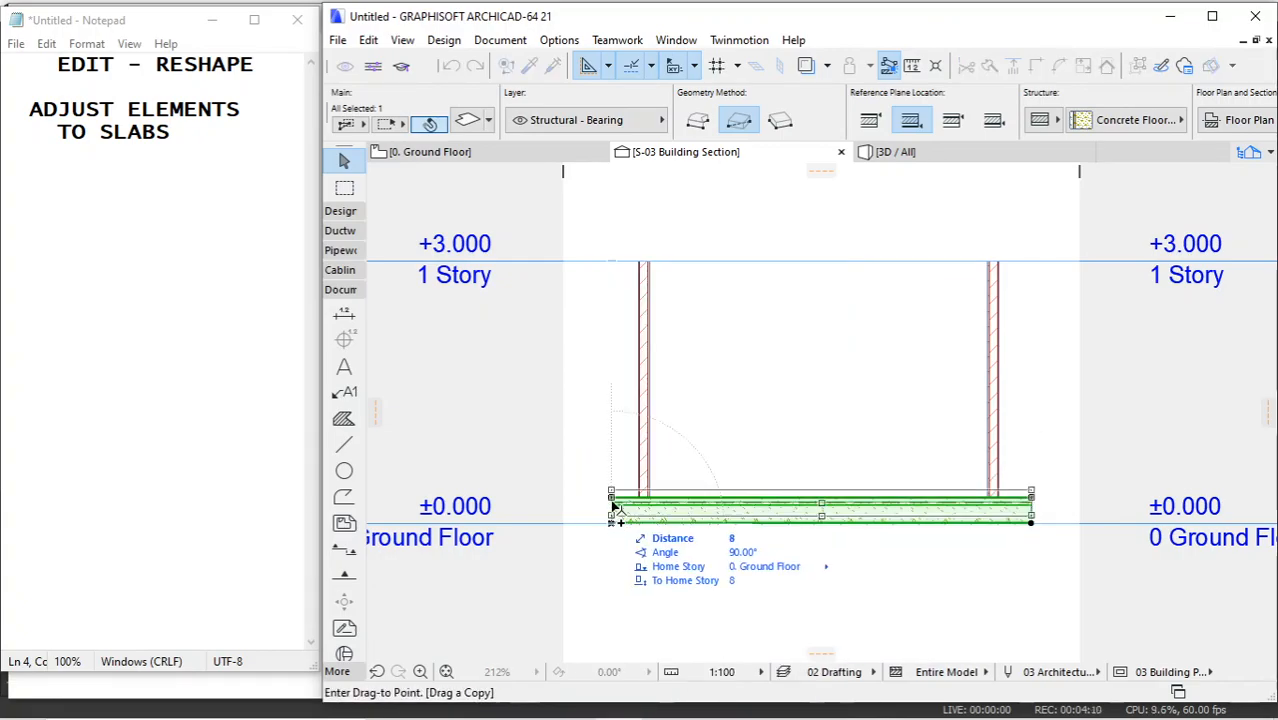
{"action": "left_click", "coordinate": [617, 268]}
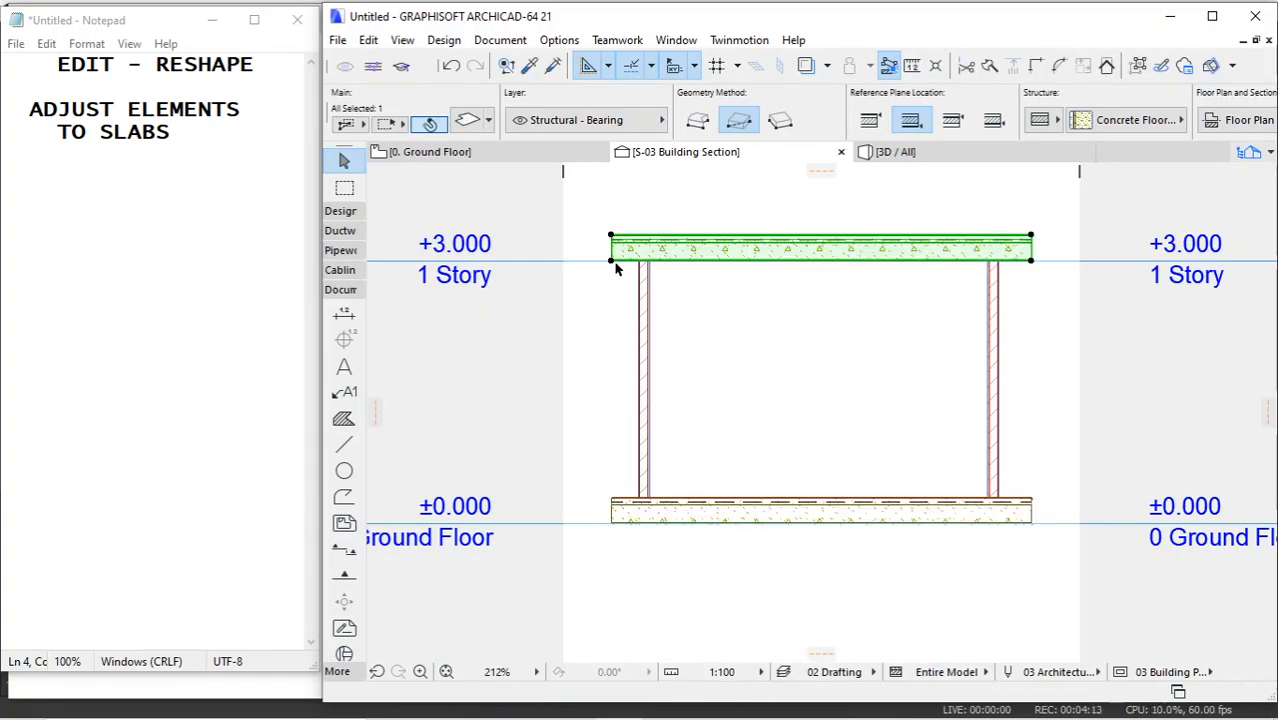
{"action": "key", "text": "Escape"}
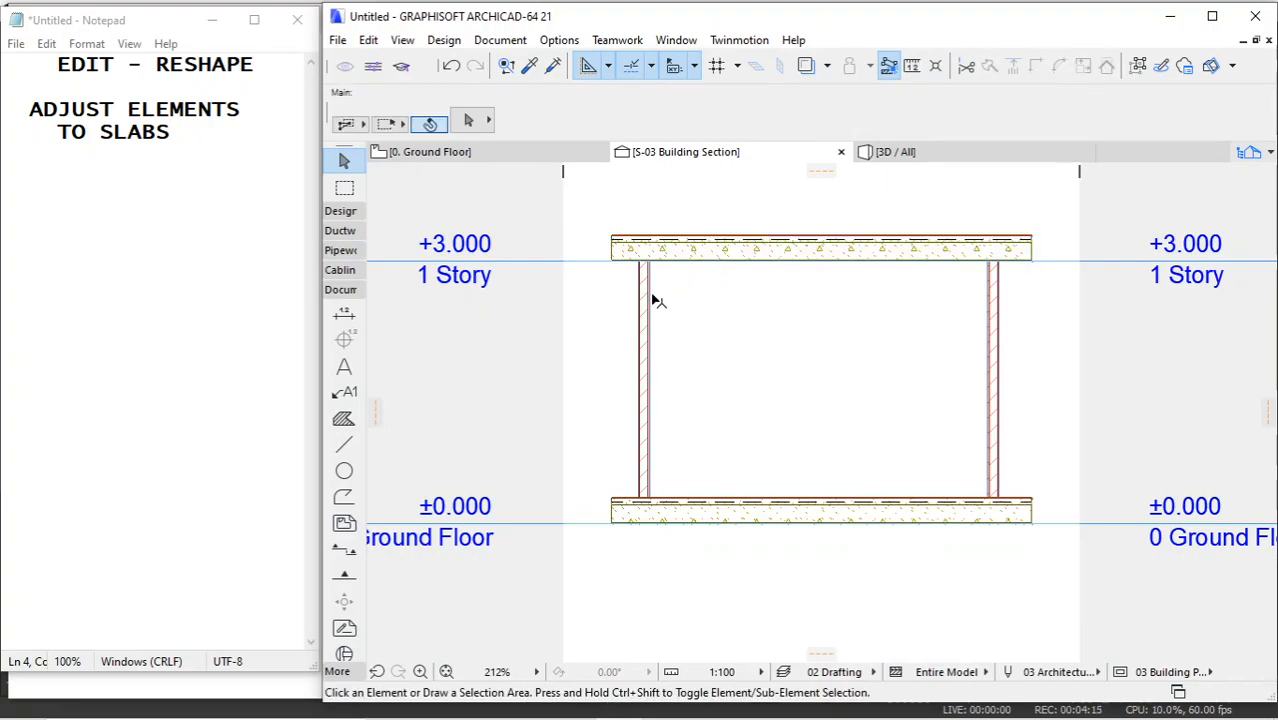
{"action": "middle_click_drag", "start_coordinate": [781, 285], "coordinate": [790, 315]}
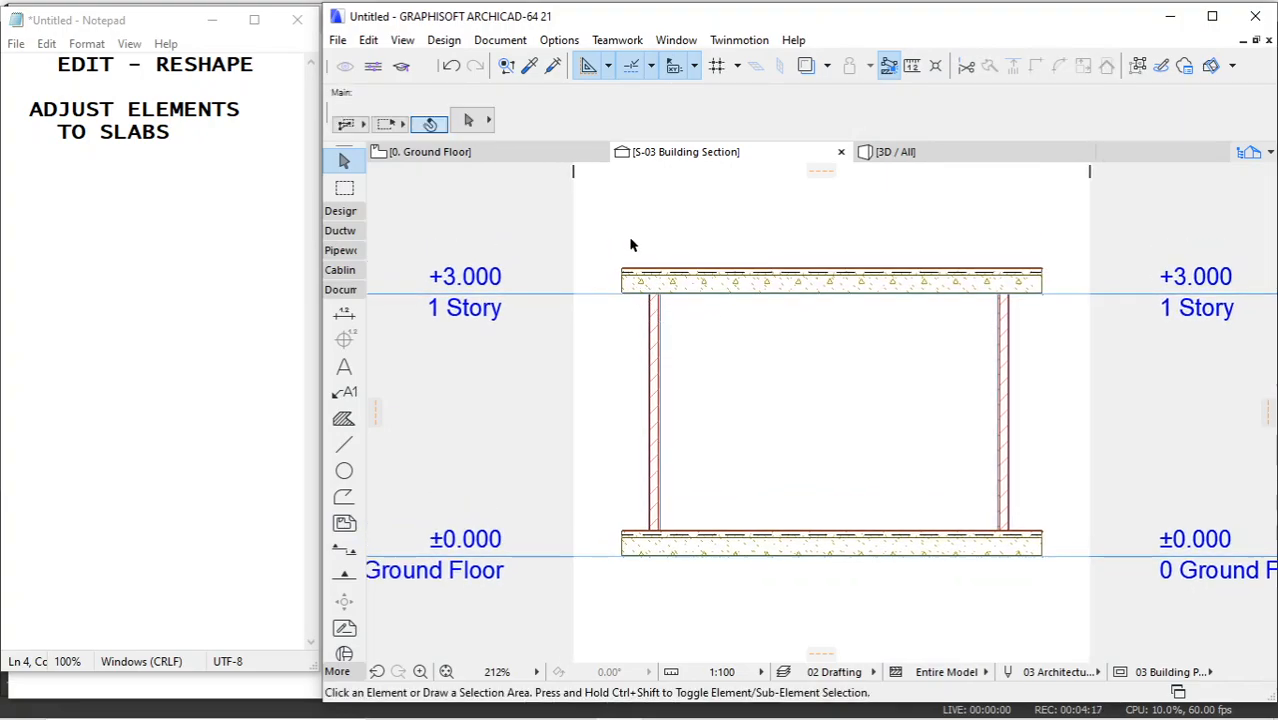
{"action": "left_click", "coordinate": [494, 152]}
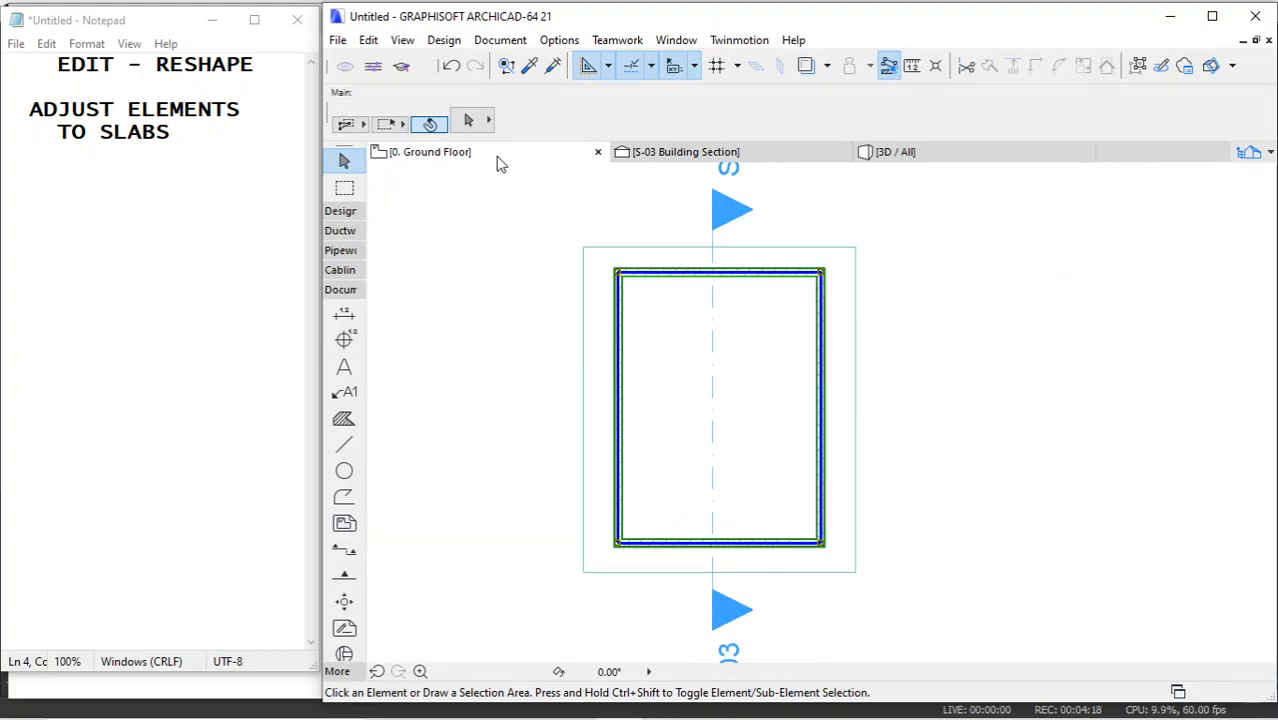
{"action": "left_click", "coordinate": [617, 265]}
{"action": "left_click", "coordinate": [613, 225]}
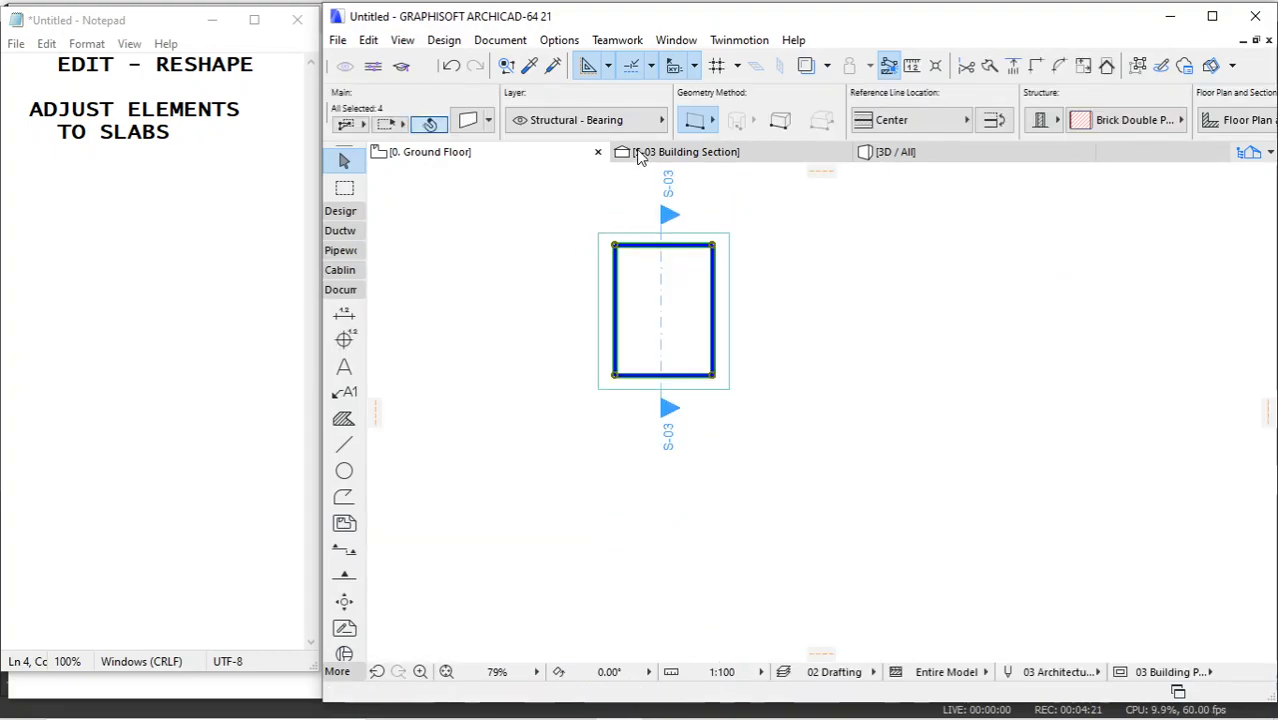
{"action": "left_click", "coordinate": [641, 155]}
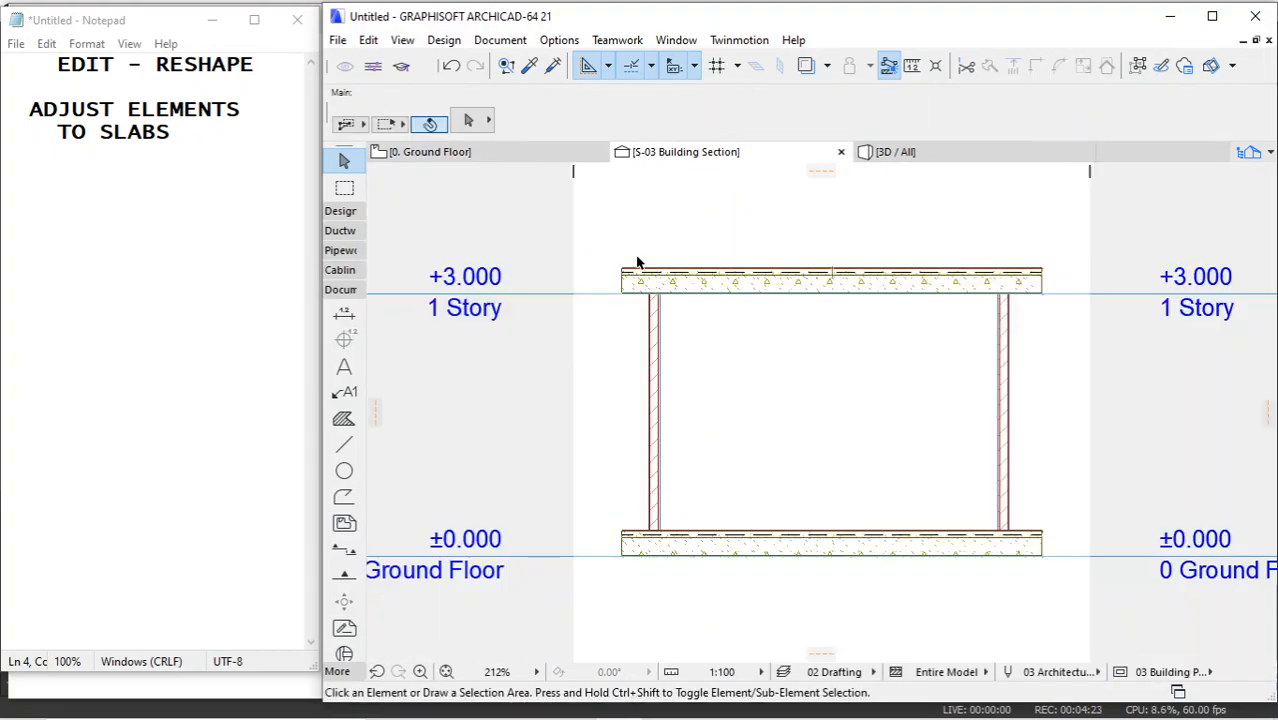
{"action": "left_click_drag", "start_coordinate": [607, 254], "coordinate": [1073, 605]}
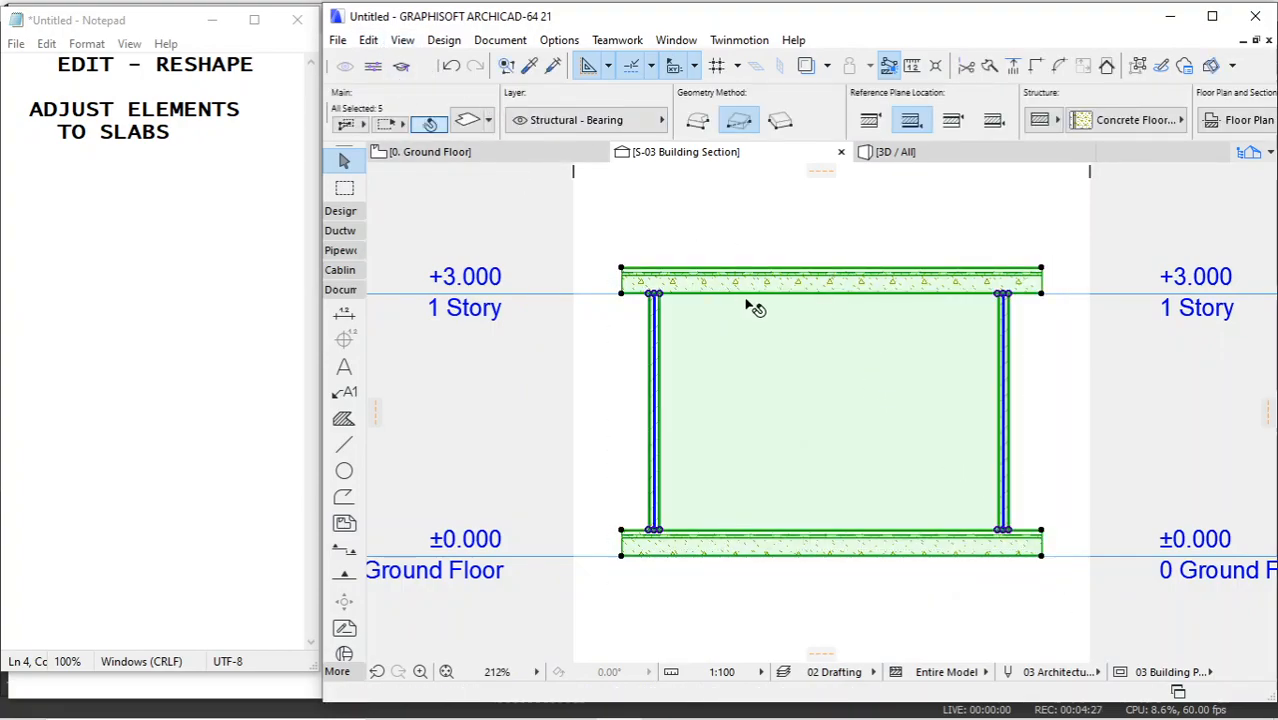
{"action": "left_click", "coordinate": [700, 233]}
Select the walls between the two slabs in section and adjust them to slabs, with both above and below set to Top.
{"action": "left_click", "coordinate": [656, 357]}
{"action": "left_click", "coordinate": [369, 41]}
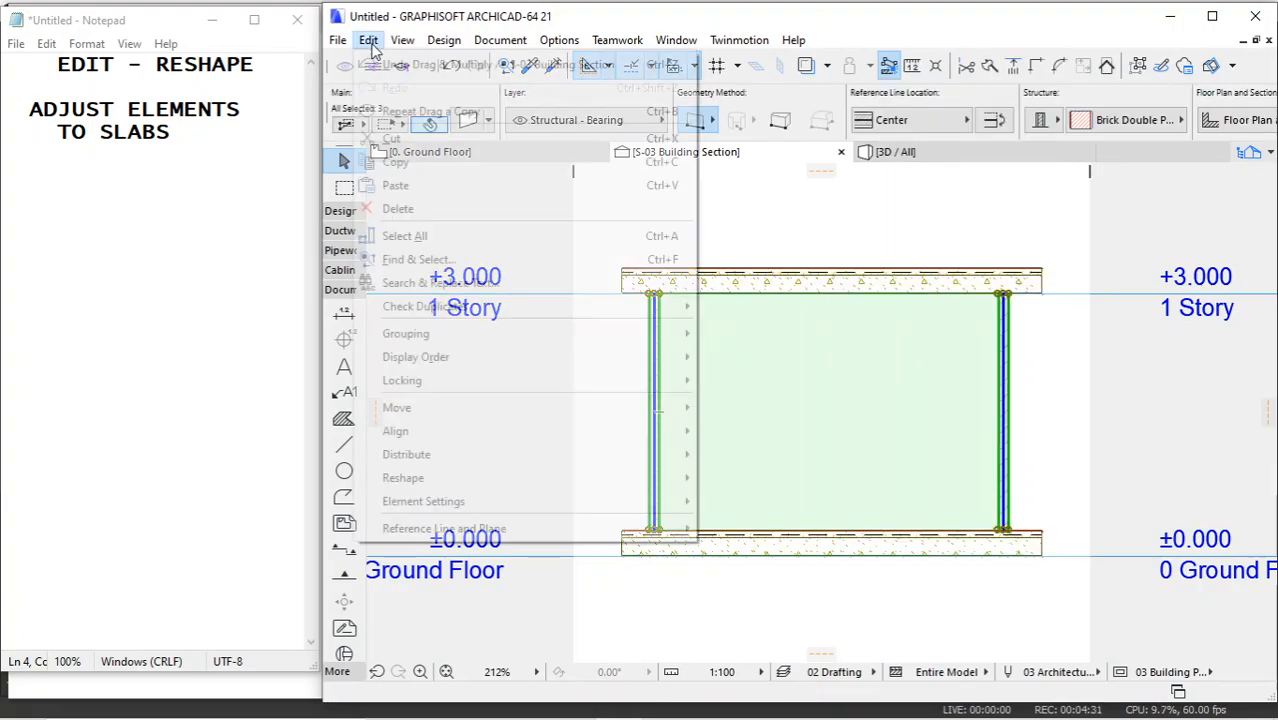
{"action": "mouse_move", "coordinate": [461, 481]}
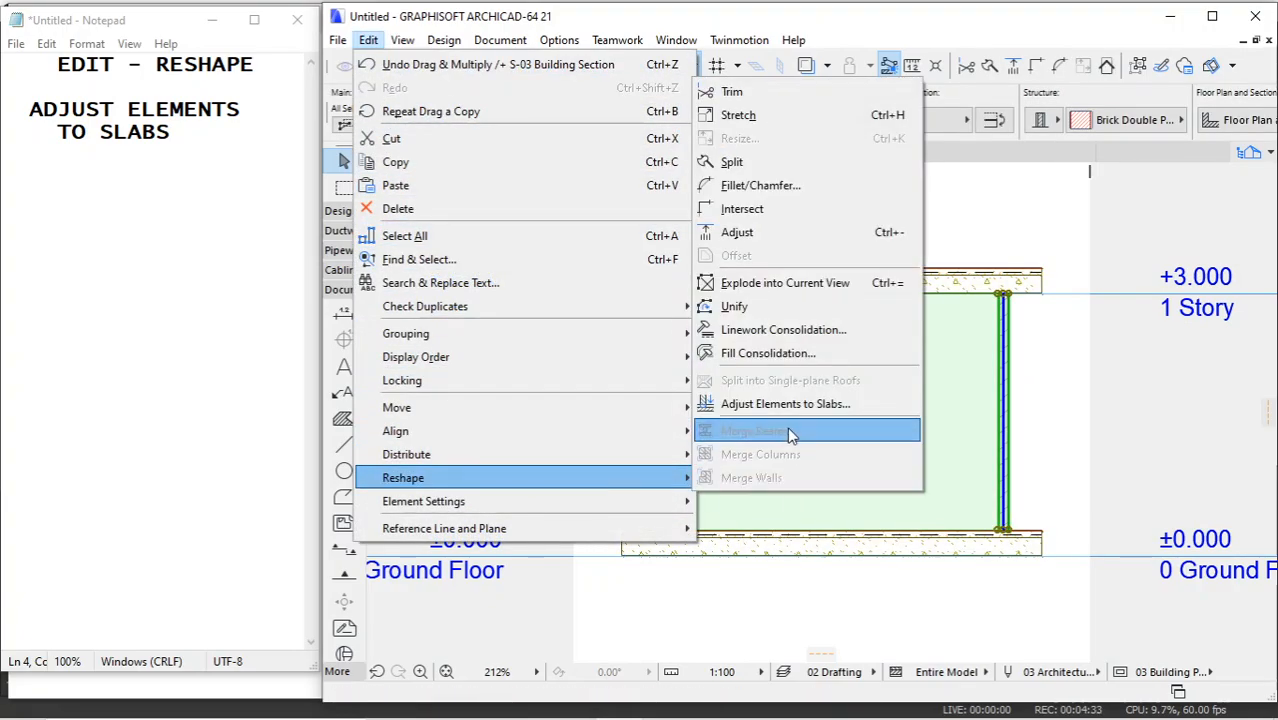
{"action": "left_click", "coordinate": [782, 402]}
{"action": "left_click", "coordinate": [691, 258]}
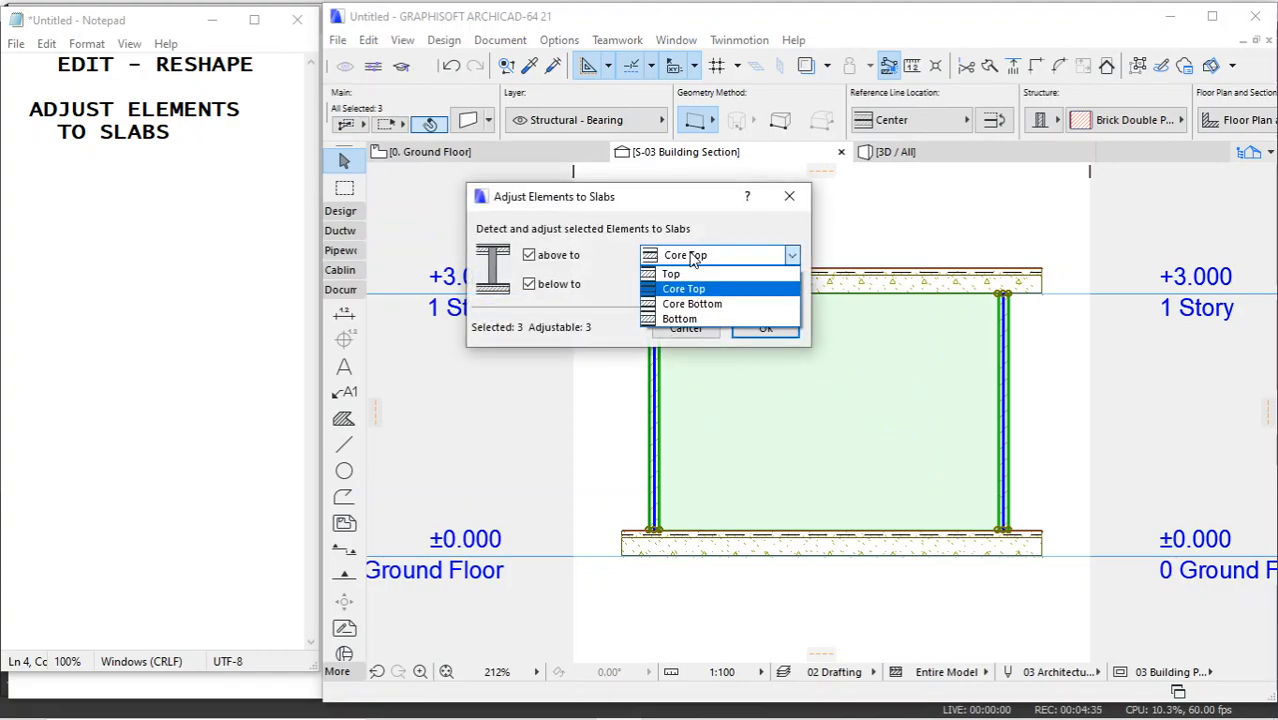
{"action": "left_click", "coordinate": [686, 274]}
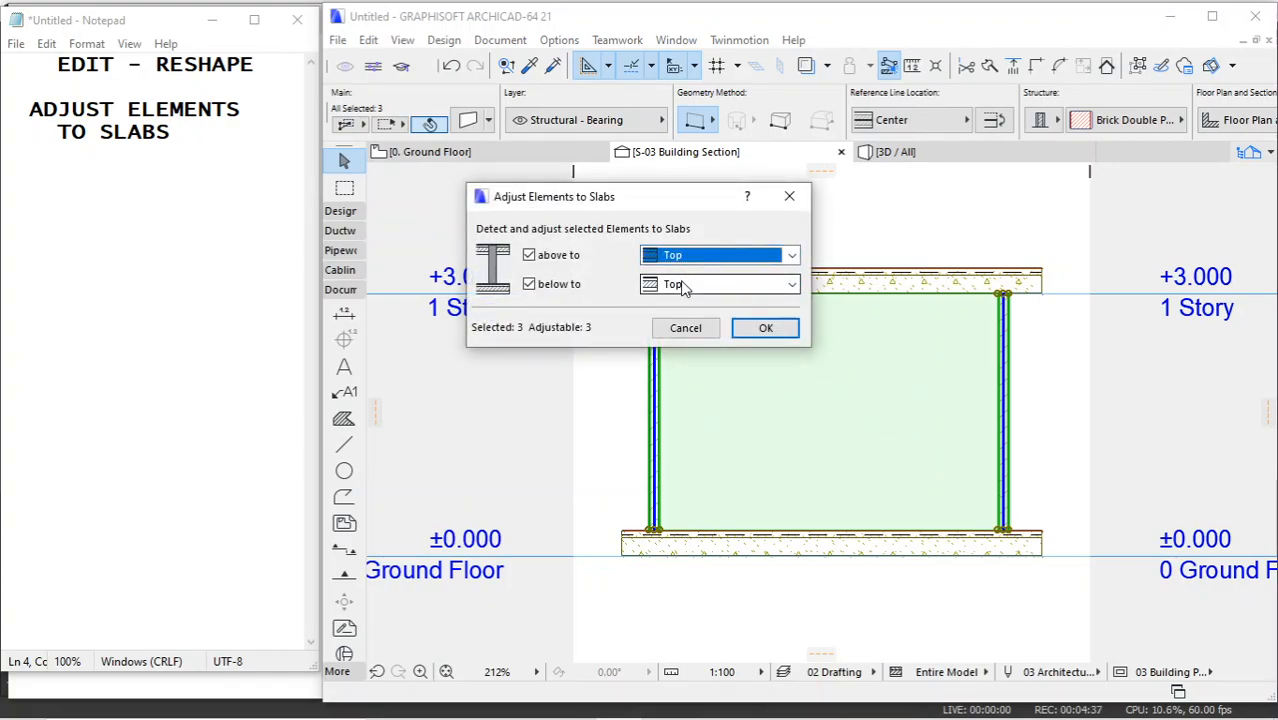
{"action": "left_click", "coordinate": [746, 330]}
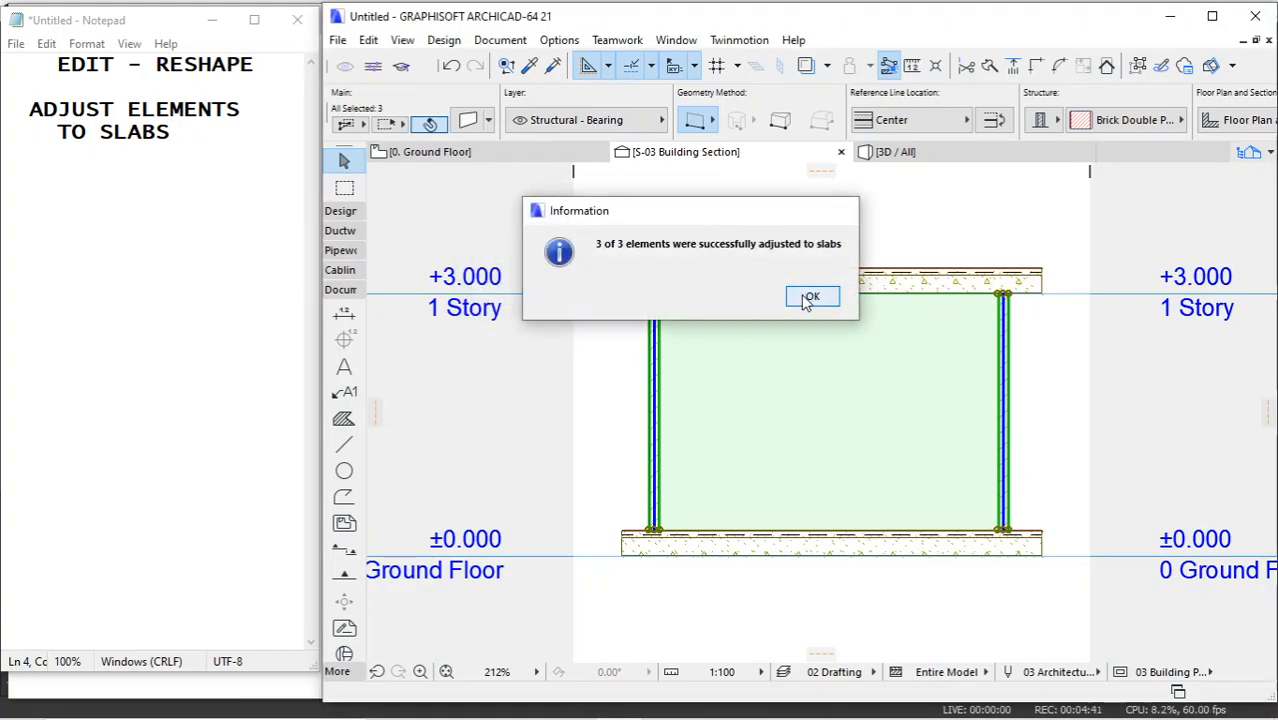
{"action": "left_click", "coordinate": [810, 296]}
{"action": "key", "text": "Escape"}
Select the walls in the section and examine their upper ends against the upper slab and their bases against the lower slab.
{"action": "left_click", "coordinate": [660, 353]}
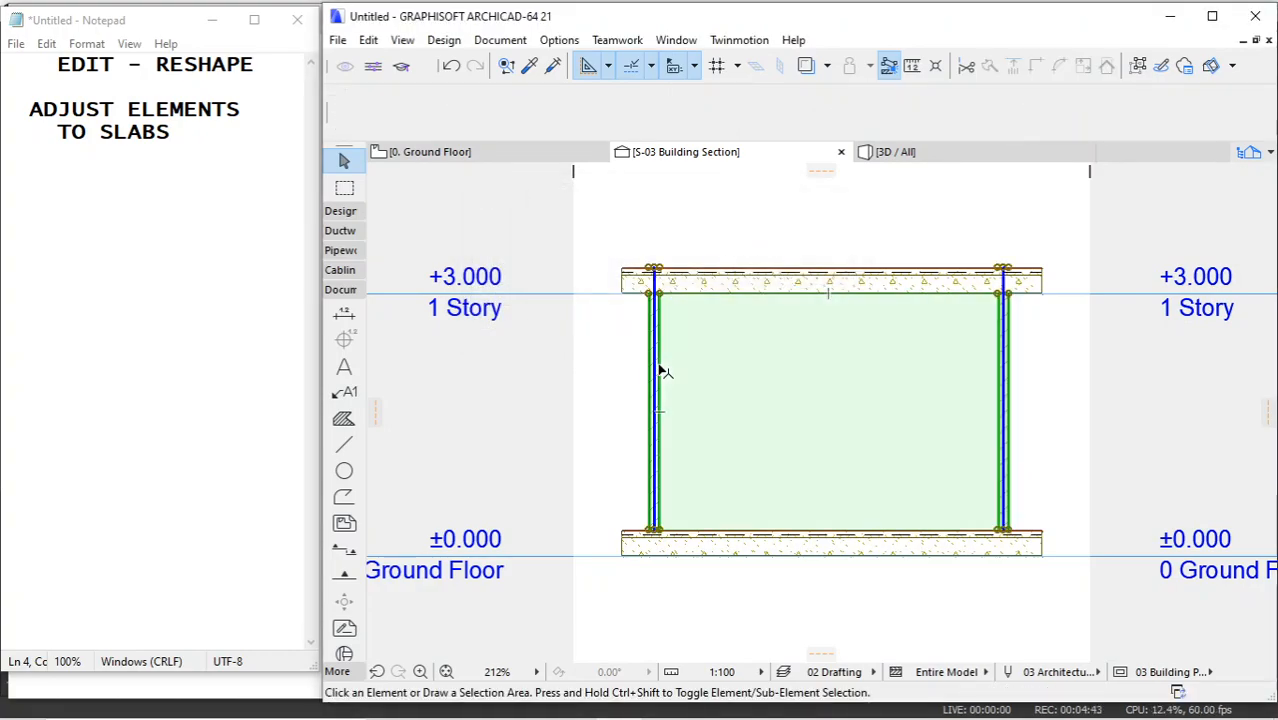
{"action": "scroll", "coordinate": [650, 272], "scroll_direction": "up", "scroll_amount": 5}
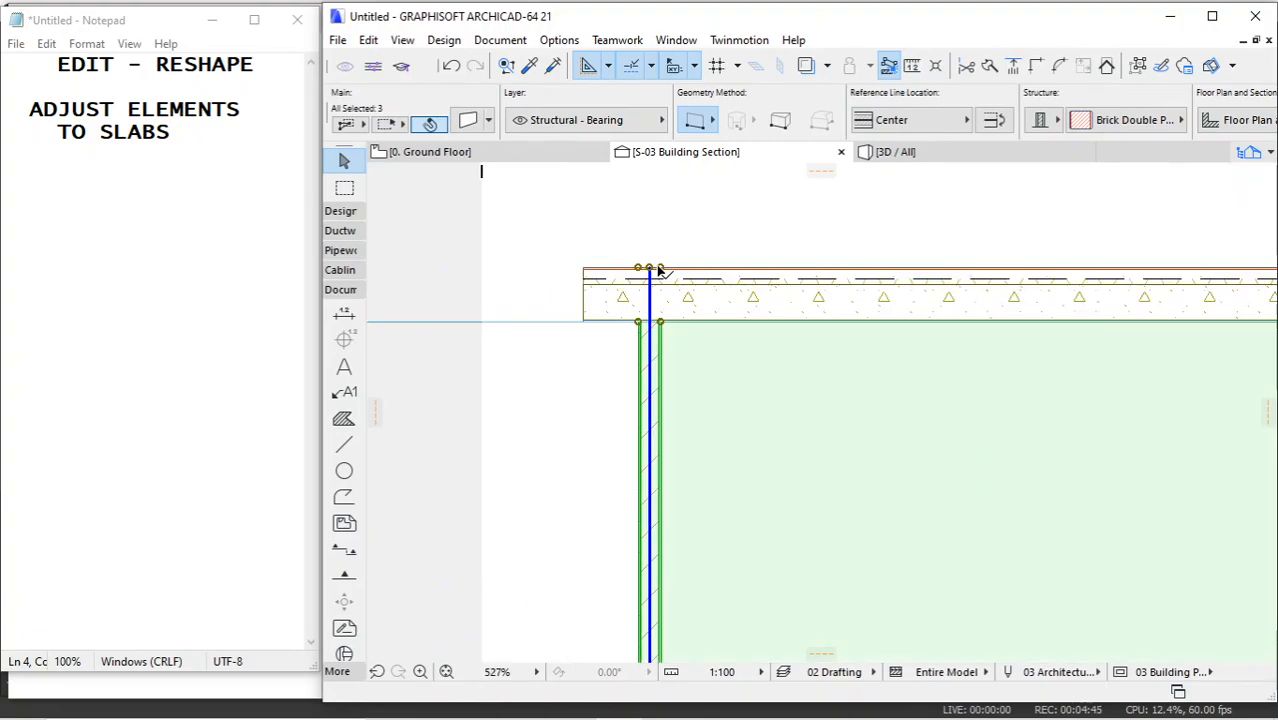
{"action": "scroll", "coordinate": [638, 272], "scroll_direction": "down", "scroll_amount": 5}
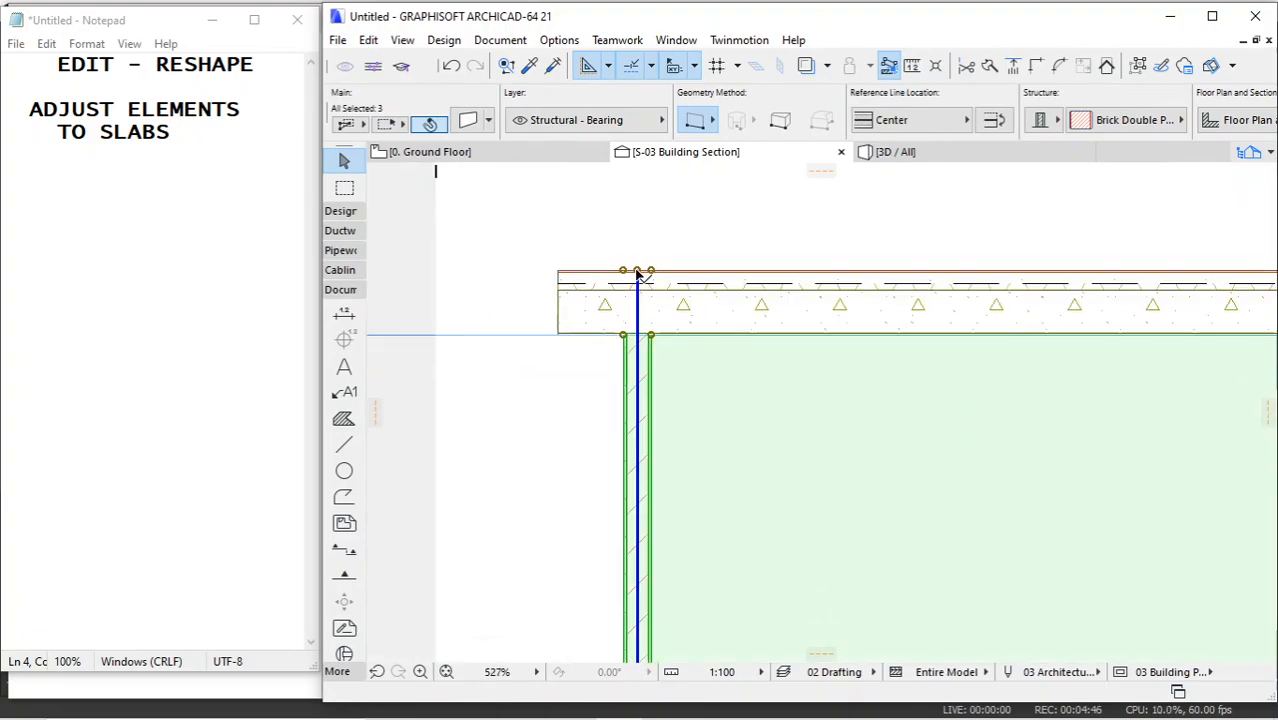
{"action": "scroll", "coordinate": [633, 596], "scroll_direction": "up", "scroll_amount": 4}
{"action": "scroll", "coordinate": [633, 596], "scroll_direction": "up", "scroll_amount": 2}
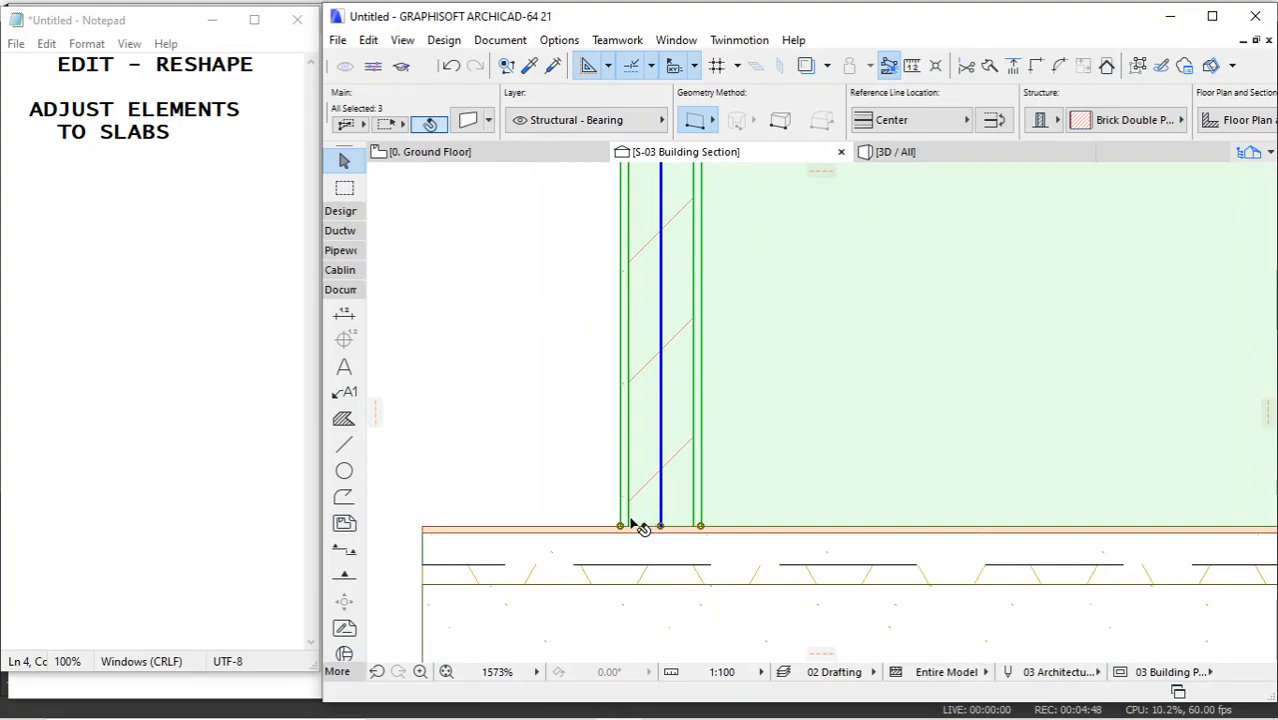
{"action": "scroll", "coordinate": [650, 528], "scroll_direction": "down", "scroll_amount": 6}
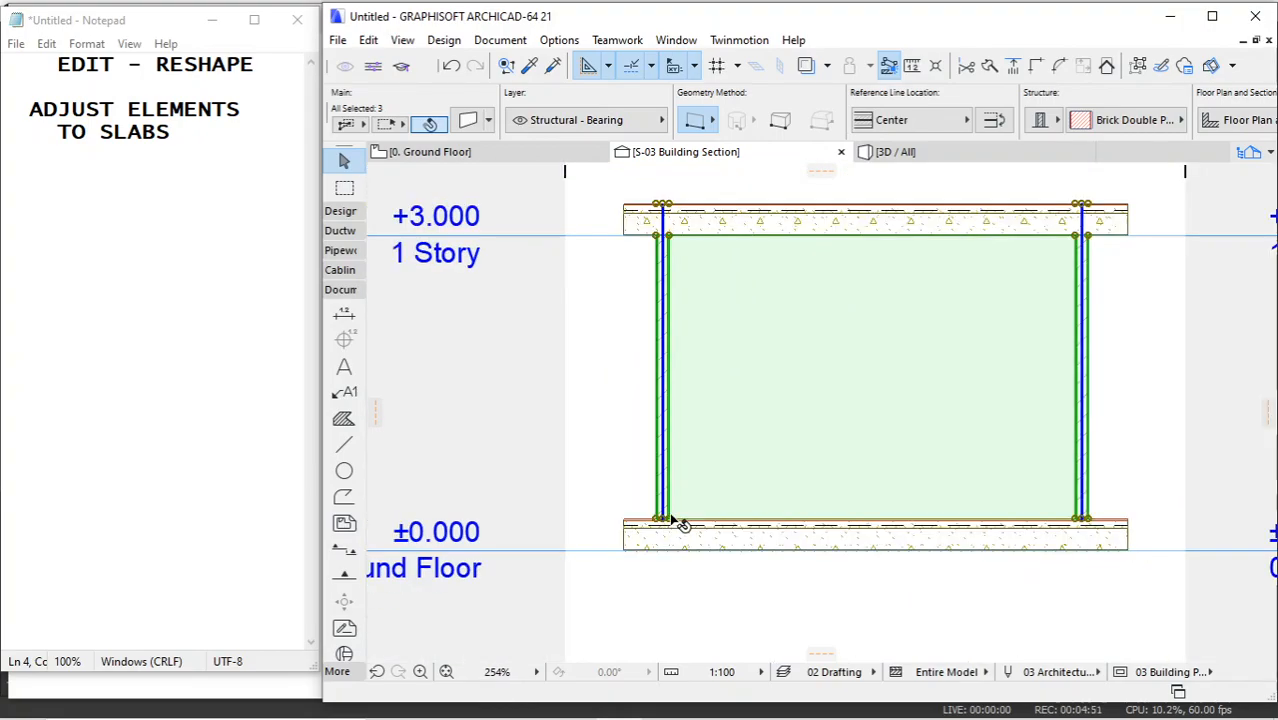
{"action": "scroll", "coordinate": [893, 284], "scroll_direction": "up", "scroll_amount": 1}
{"action": "scroll", "coordinate": [722, 280], "scroll_direction": "down", "scroll_amount": 1}
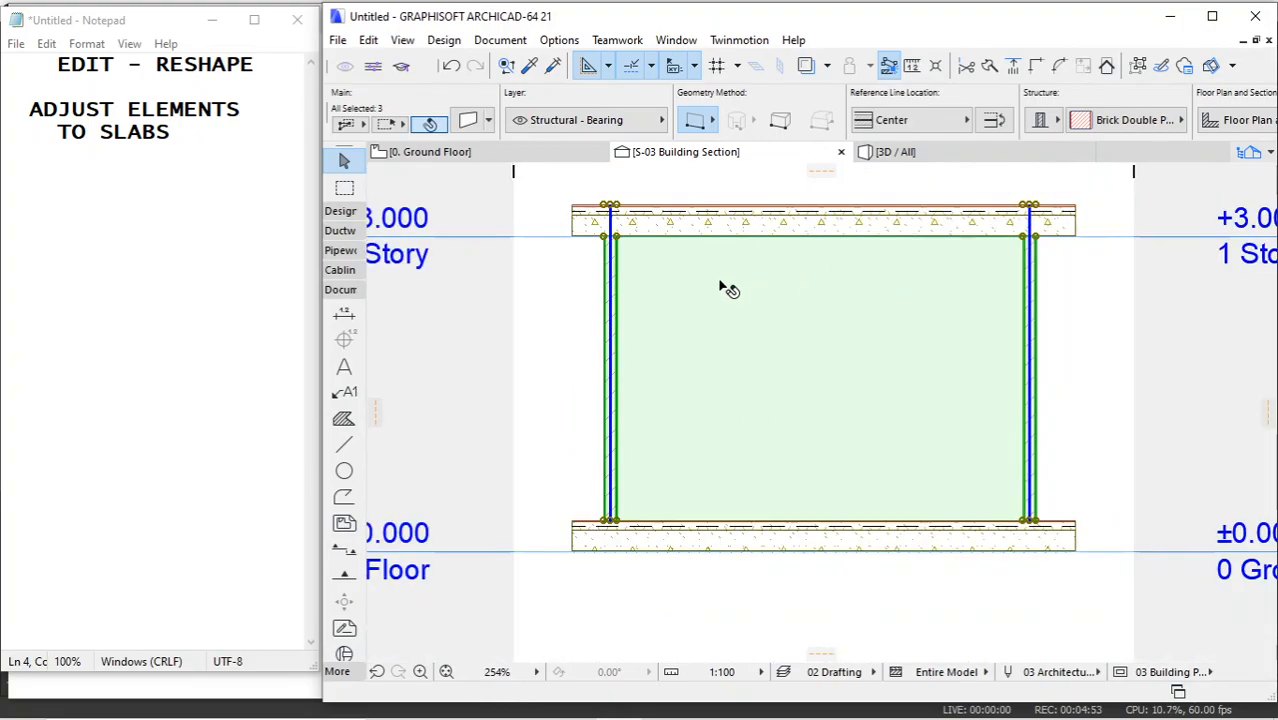
Adjust the selected walls in the section to slabs, with both above and below set to Bottom.
{"action": "left_click", "coordinate": [372, 41]}
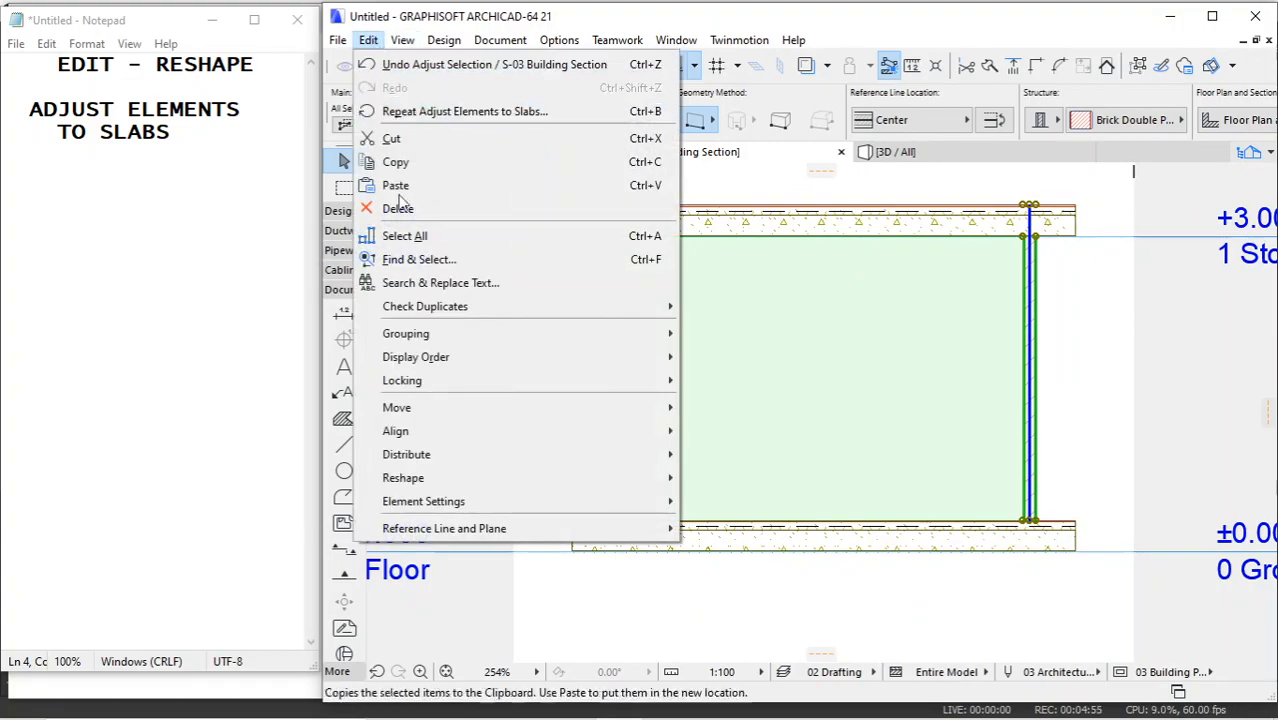
{"action": "mouse_move", "coordinate": [422, 480]}
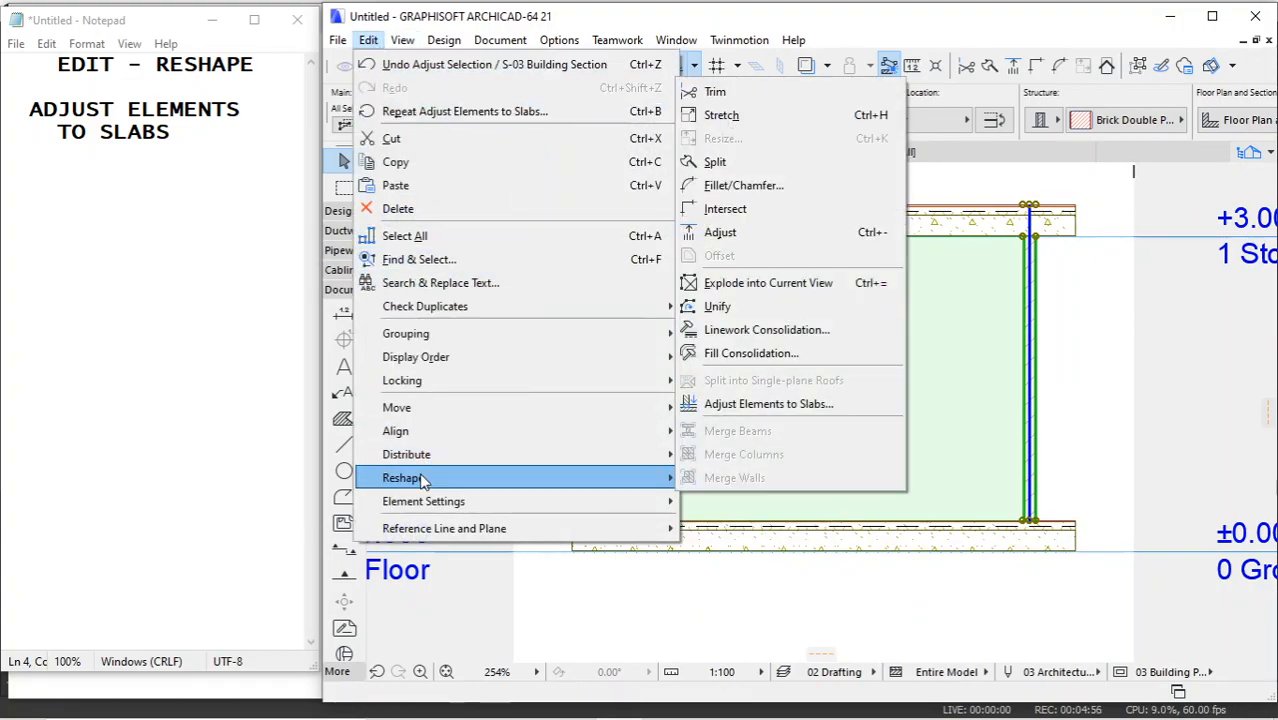
{"action": "left_click", "coordinate": [745, 406]}
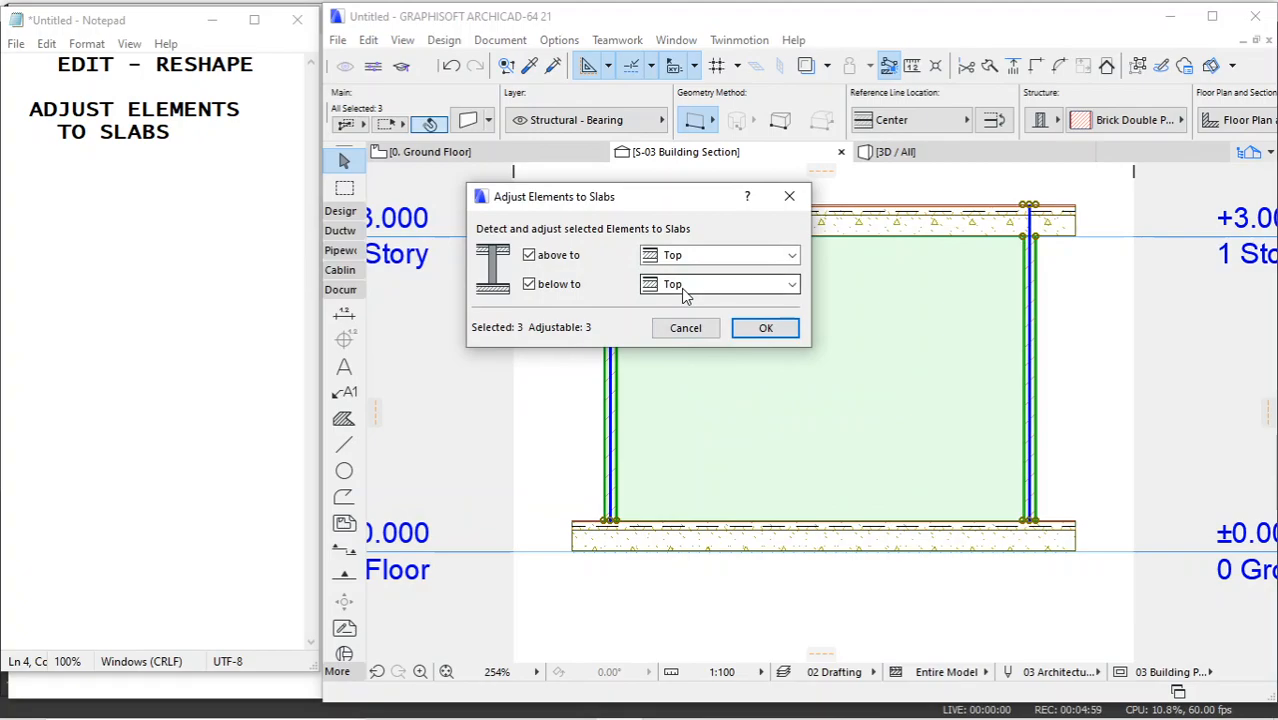
{"action": "left_click", "coordinate": [684, 288]}
{"action": "left_click", "coordinate": [688, 344]}
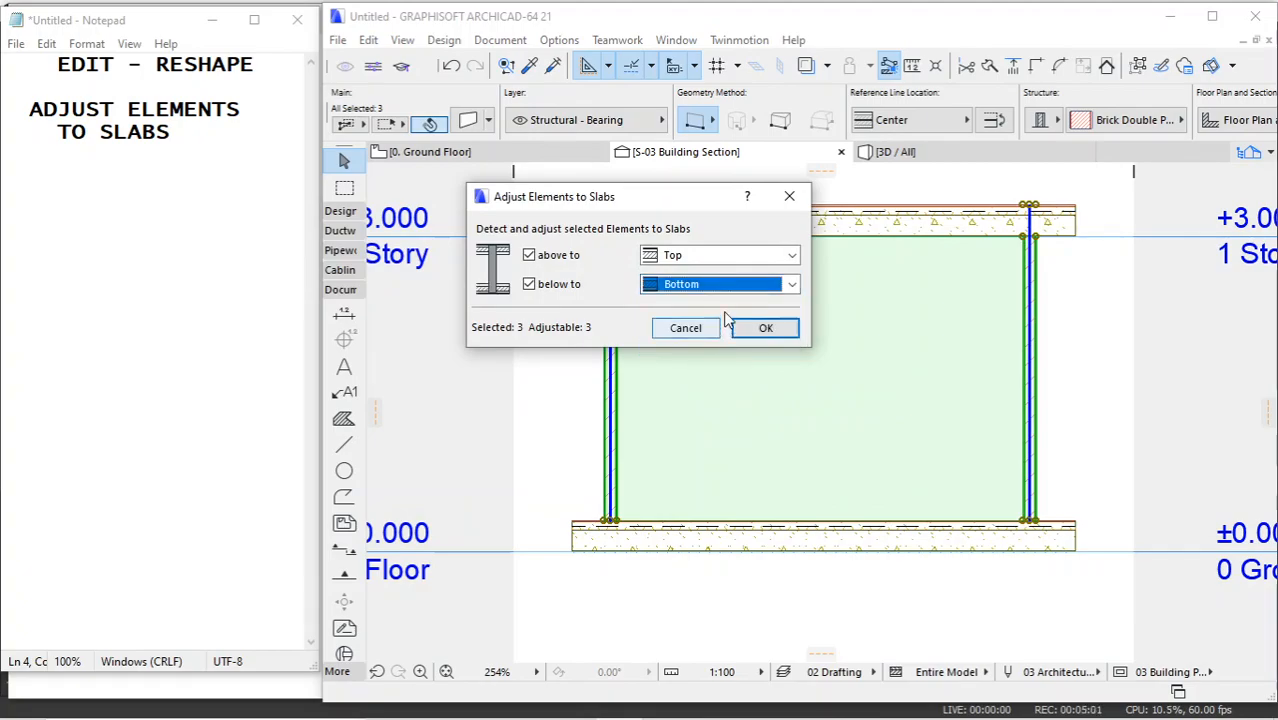
{"action": "left_click", "coordinate": [713, 255]}
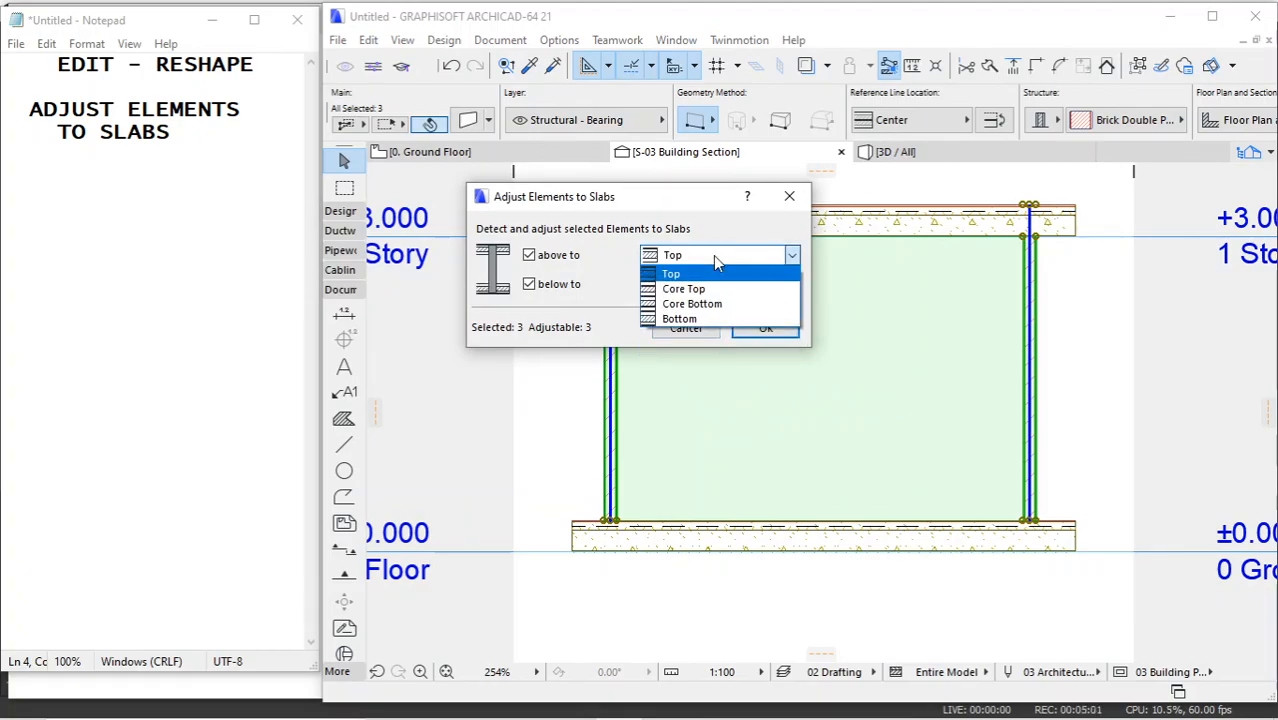
{"action": "left_click", "coordinate": [680, 318]}
{"action": "left_click", "coordinate": [761, 321]}
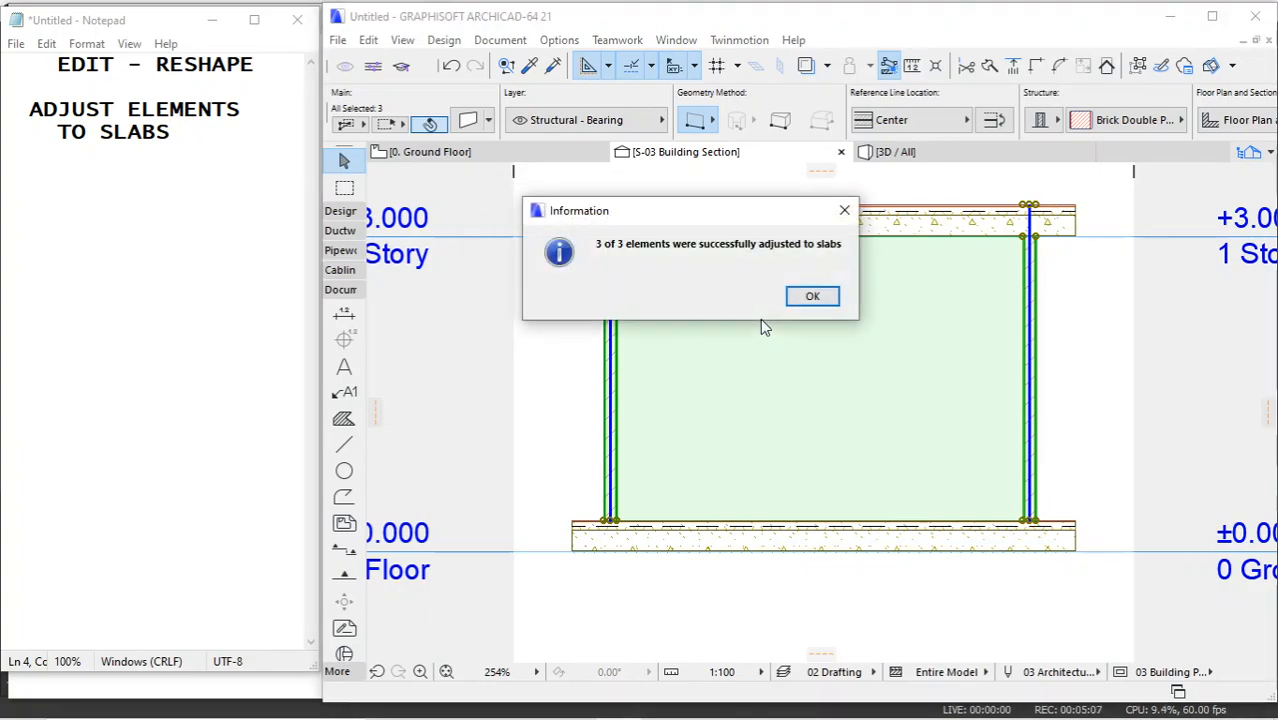
{"action": "left_click", "coordinate": [812, 295]}
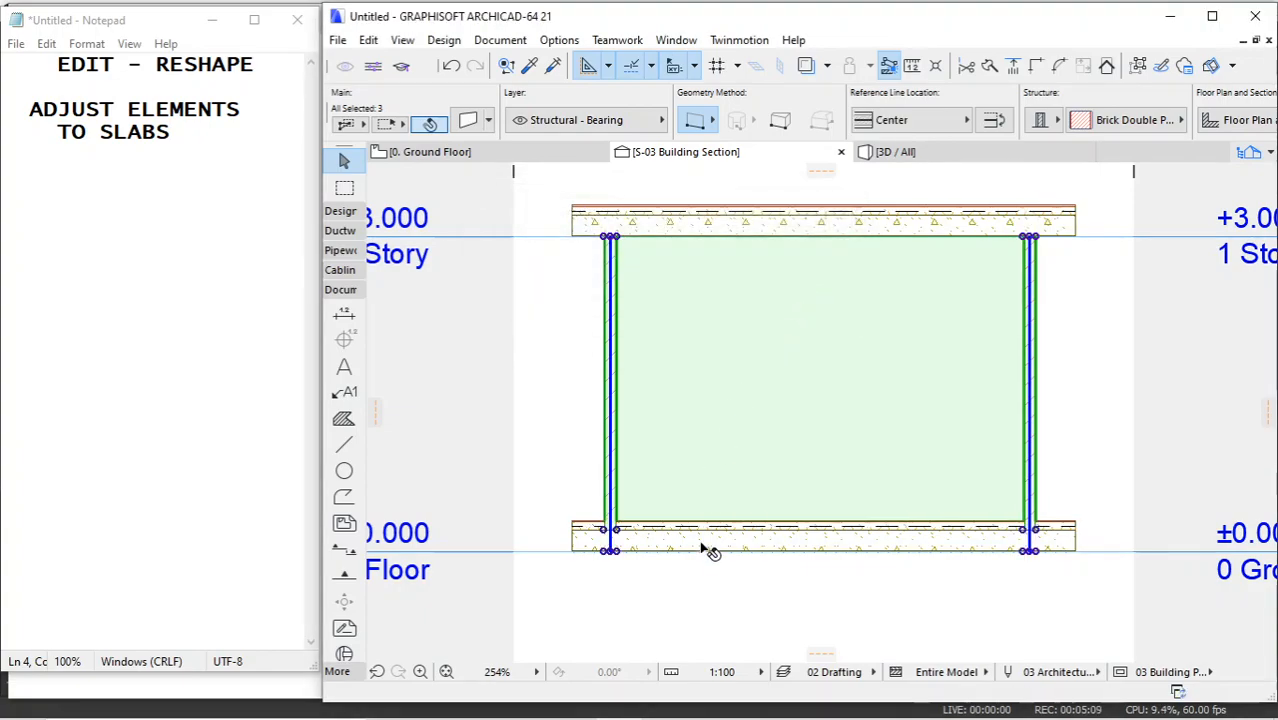
Select the upper and lower slabs in the section and change their composite structure to Concrete Floor with 10mm Tile.
{"action": "scroll", "coordinate": [602, 556], "scroll_direction": "up", "scroll_amount": 5}
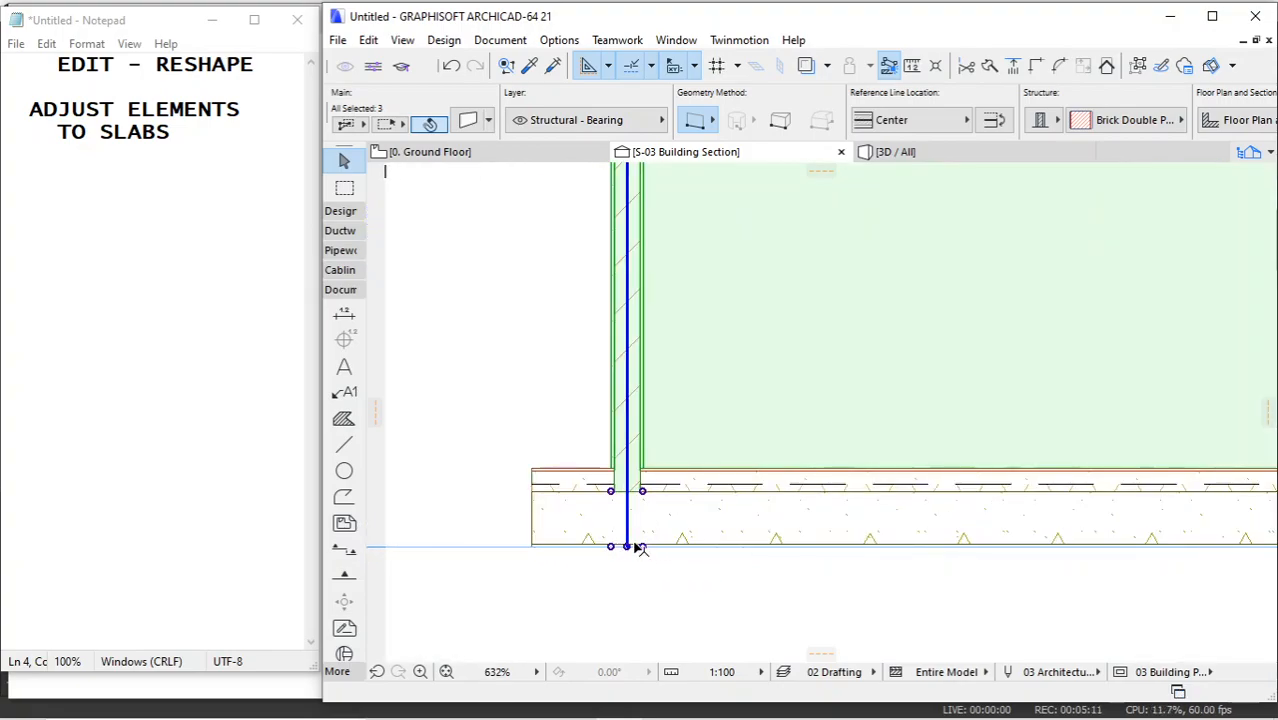
{"action": "scroll", "coordinate": [625, 548], "scroll_direction": "down", "scroll_amount": 6}
{"action": "scroll", "coordinate": [617, 229], "scroll_direction": "up", "scroll_amount": 5}
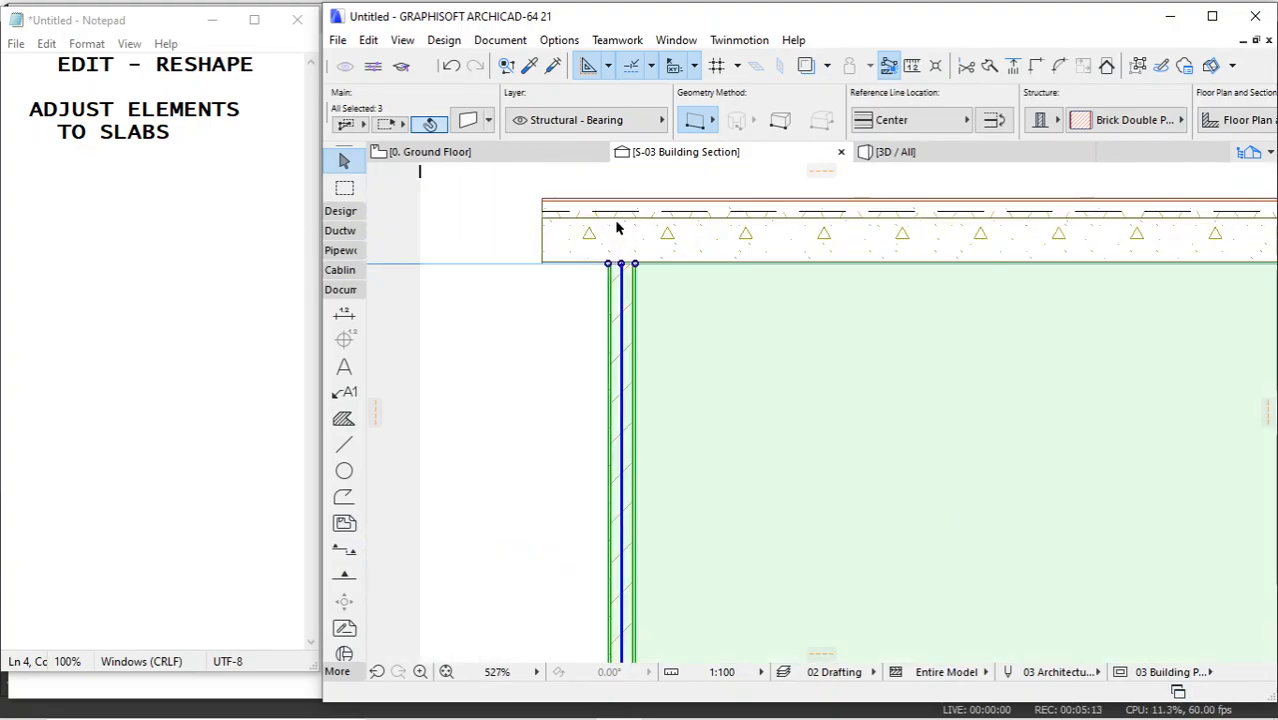
{"action": "scroll", "coordinate": [617, 229], "scroll_direction": "up", "scroll_amount": 3}
{"action": "scroll", "coordinate": [628, 316], "scroll_direction": "down", "scroll_amount": 7}
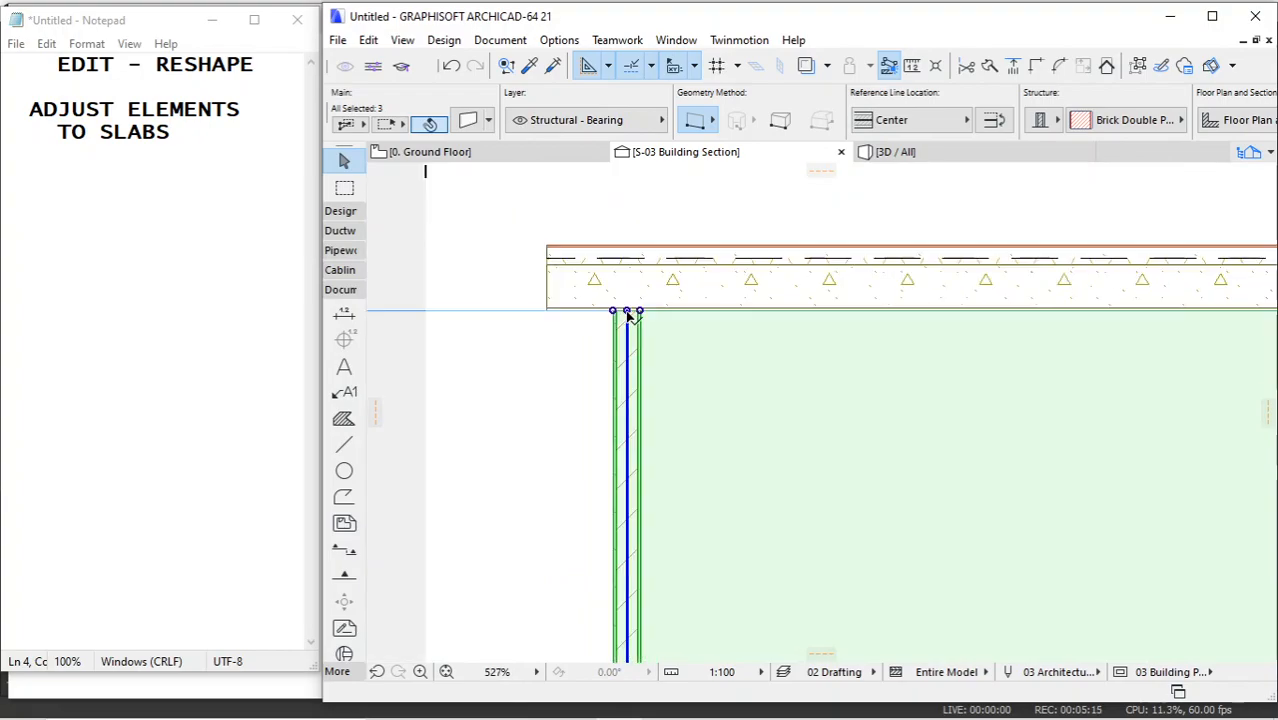
{"action": "left_click", "coordinate": [733, 280]}
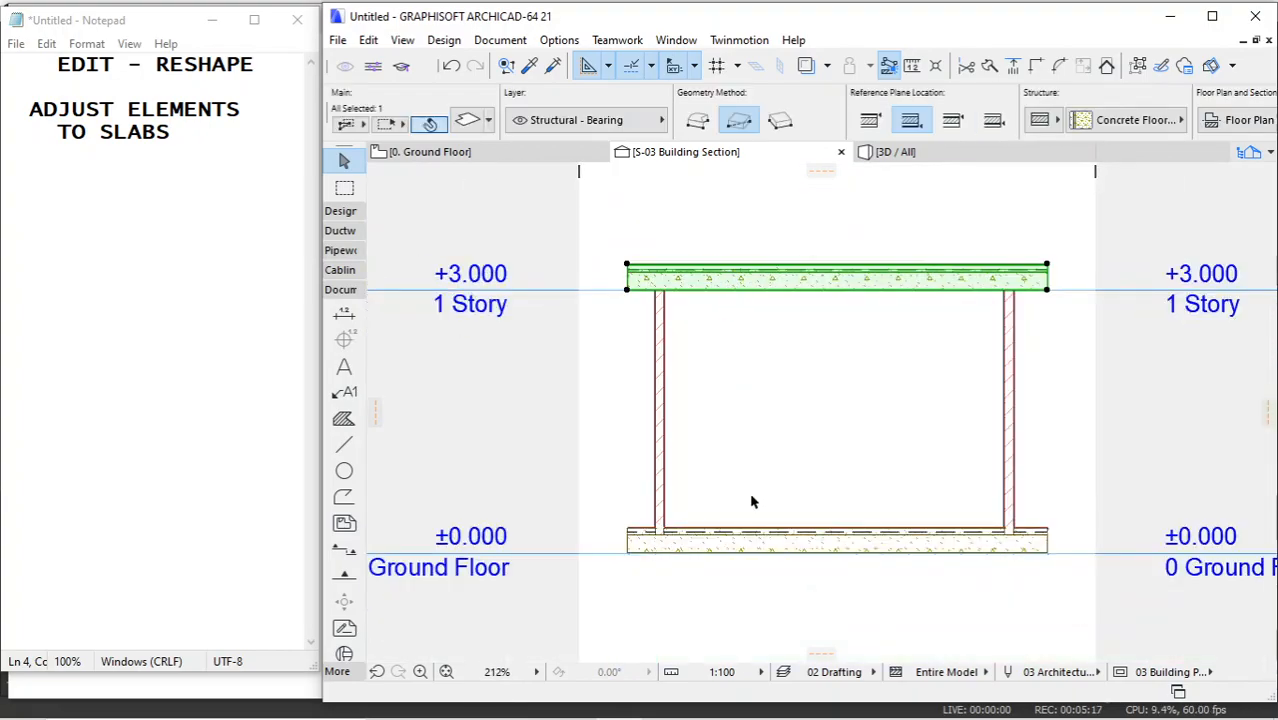
{"action": "left_click", "coordinate": [760, 548], "text": "shift"}
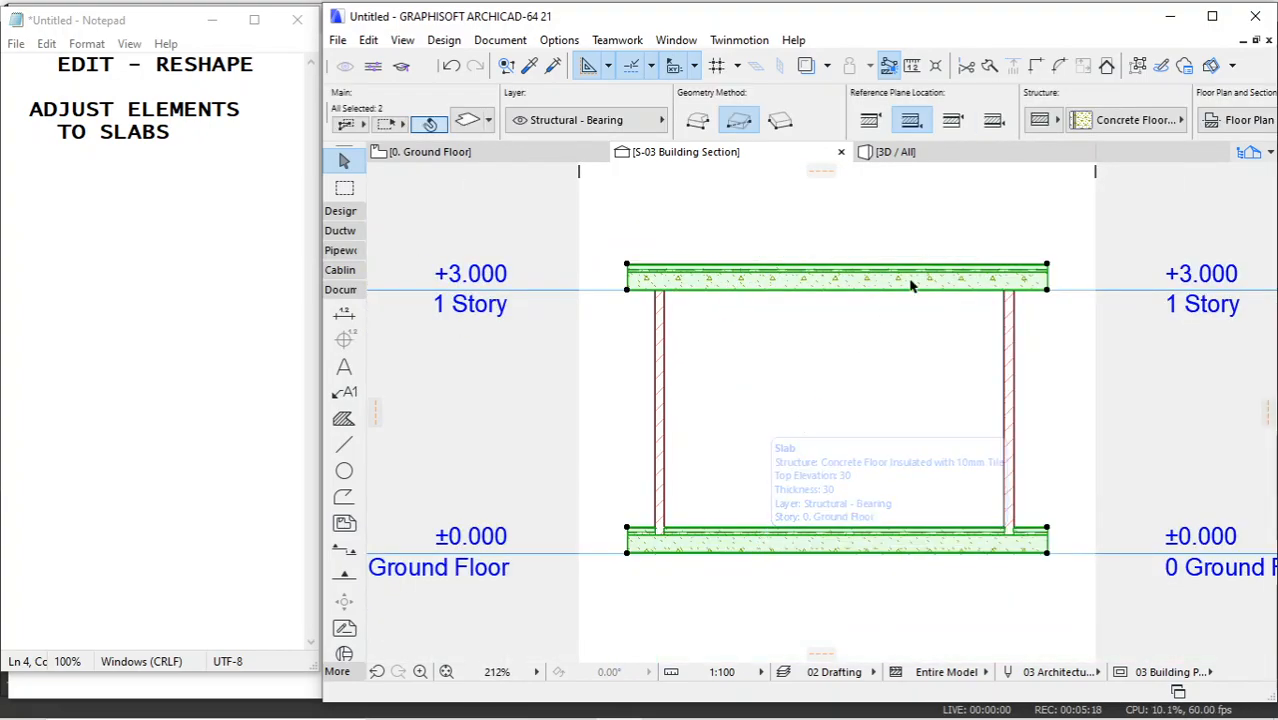
{"action": "left_click", "coordinate": [1081, 121]}
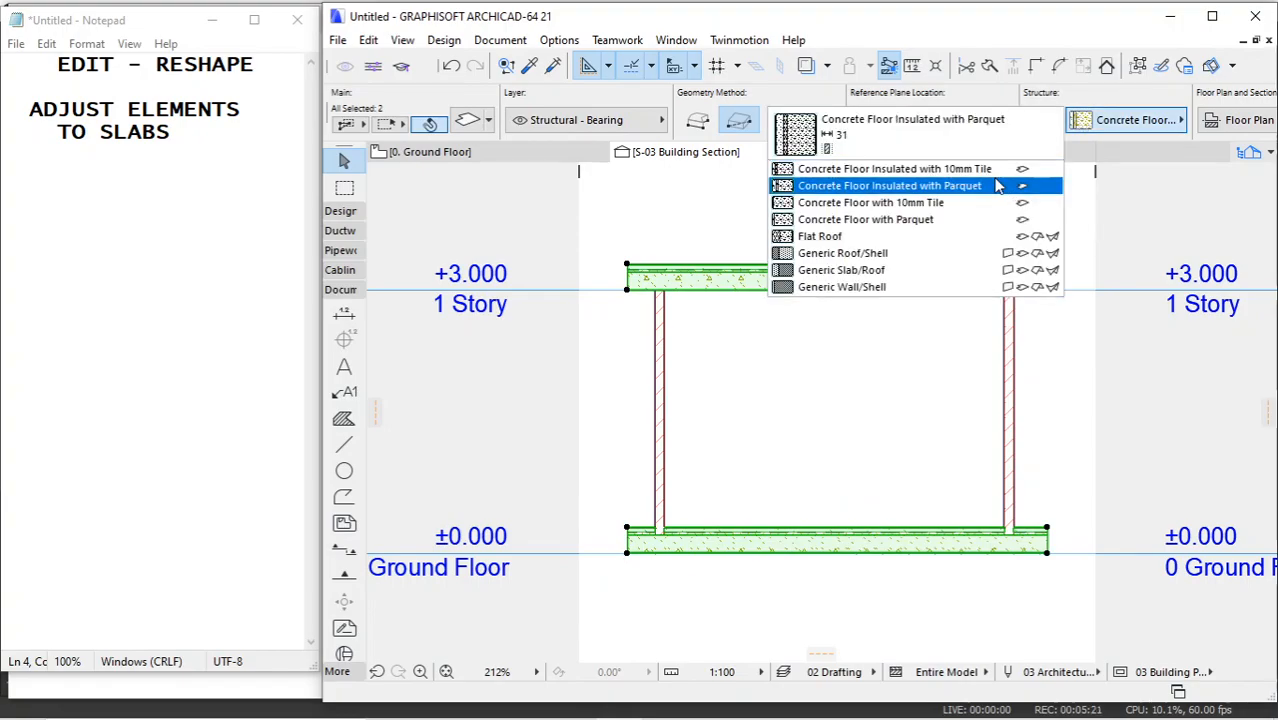
{"action": "left_click", "coordinate": [978, 203]}
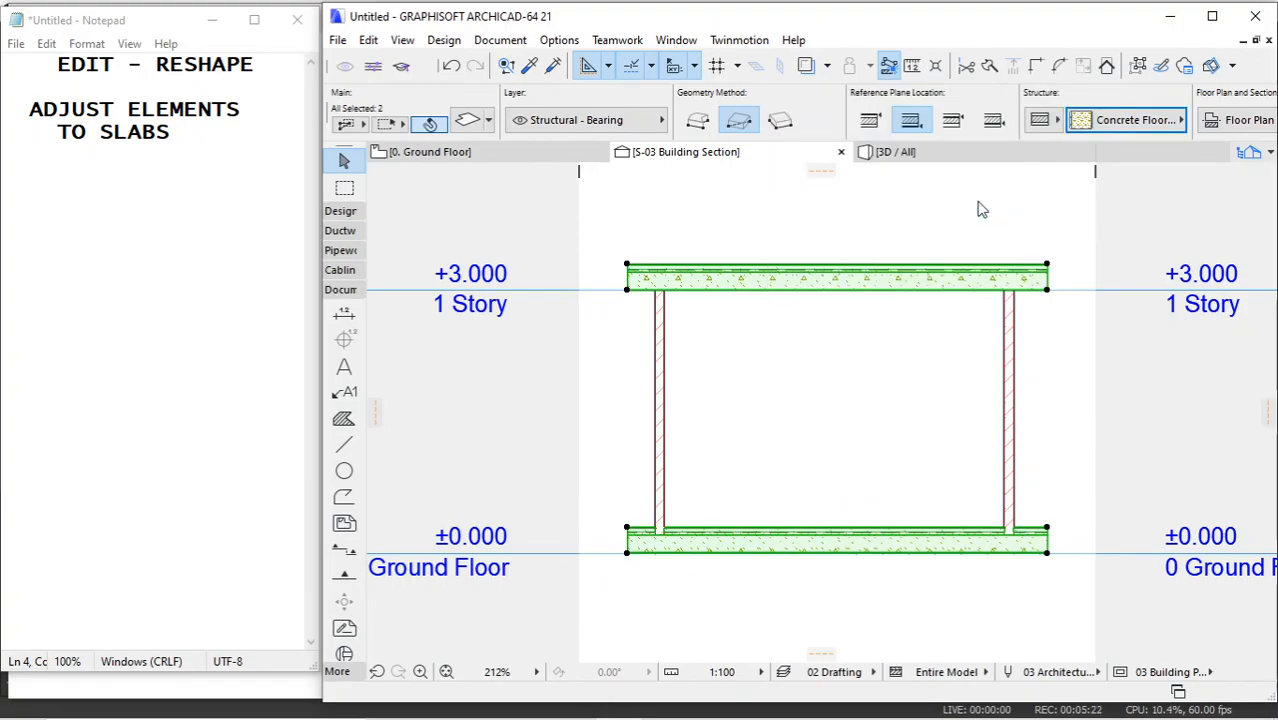
{"action": "left_click", "coordinate": [762, 240]}
{"action": "scroll", "coordinate": [651, 335], "scroll_direction": "up", "scroll_amount": 3}
{"action": "scroll", "coordinate": [651, 337], "scroll_direction": "down", "scroll_amount": 2}
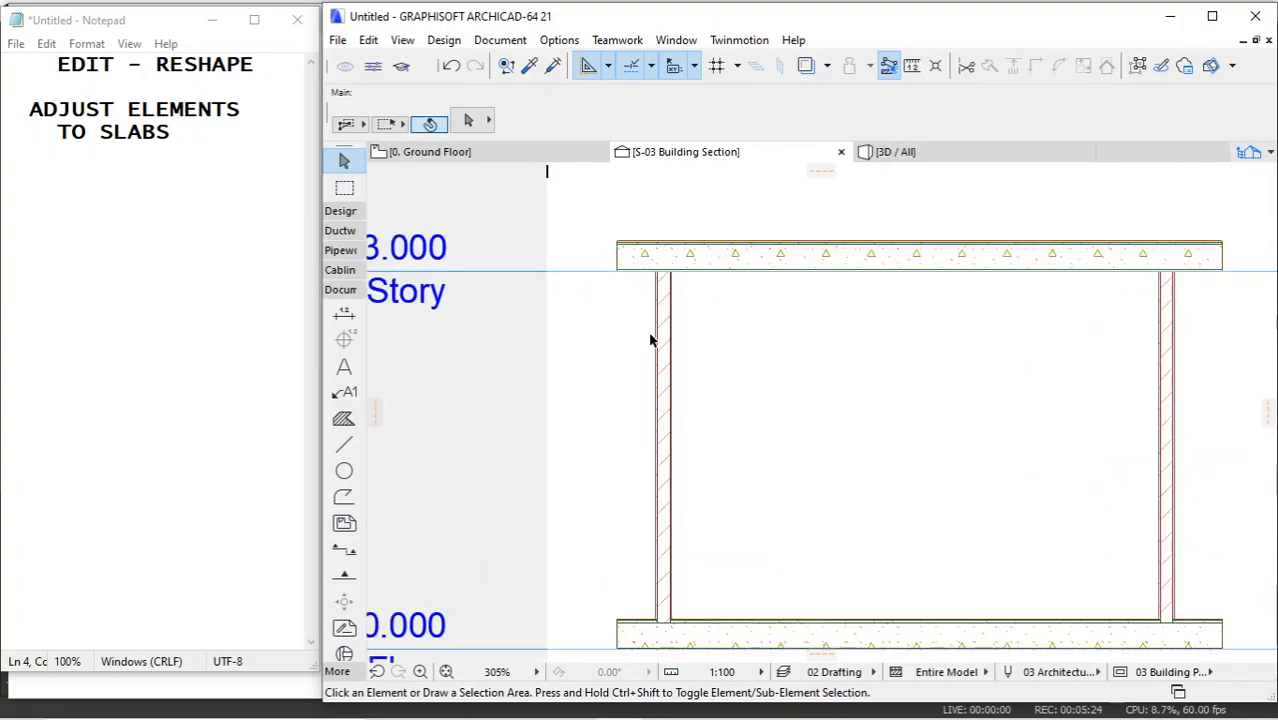
Select the walls in the section and adjust them to slabs, with above set to Core Top and below set to Core Bottom.
{"action": "left_click", "coordinate": [698, 277]}
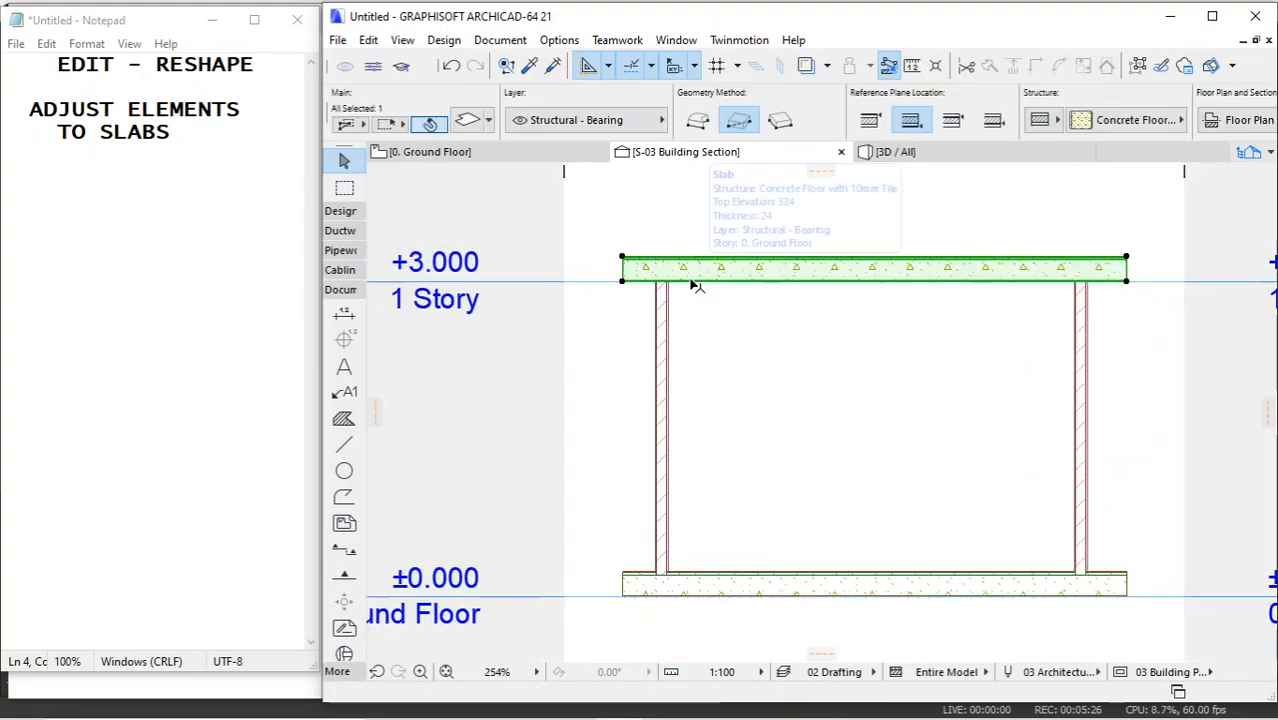
{"action": "left_click", "coordinate": [722, 590], "text": "shift"}
{"action": "left_click", "coordinate": [661, 340]}
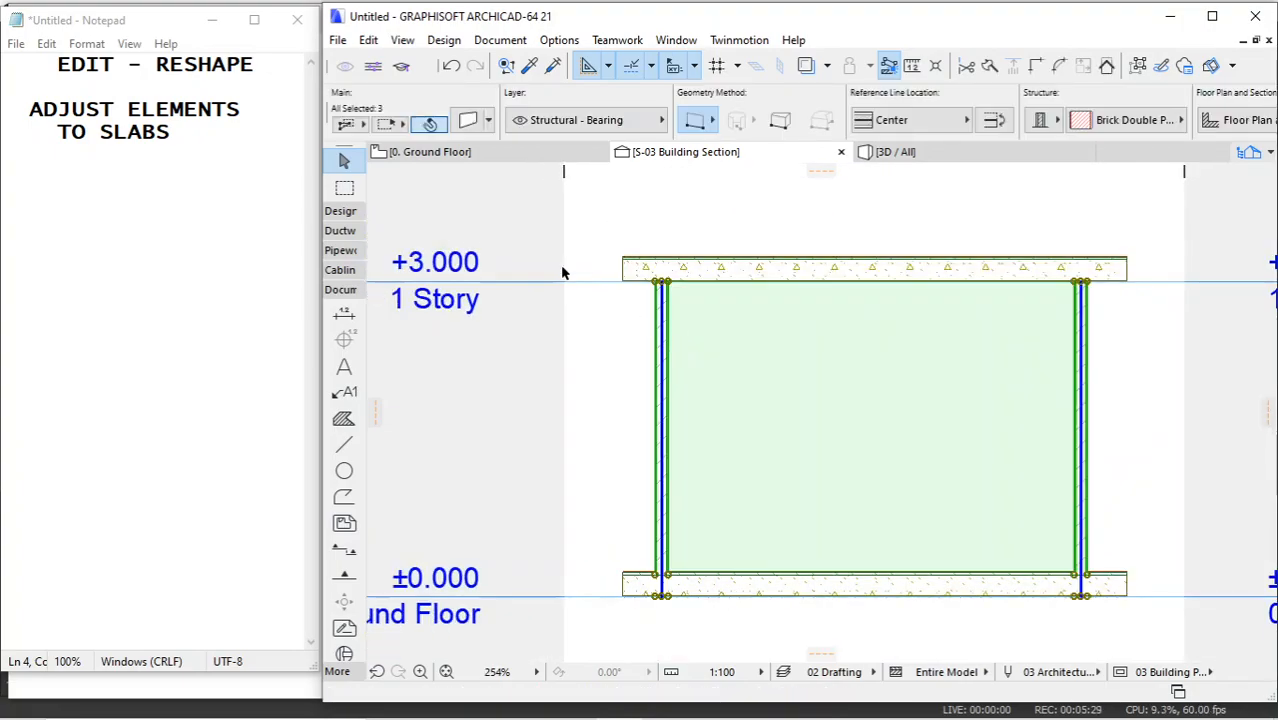
{"action": "left_click", "coordinate": [368, 40]}
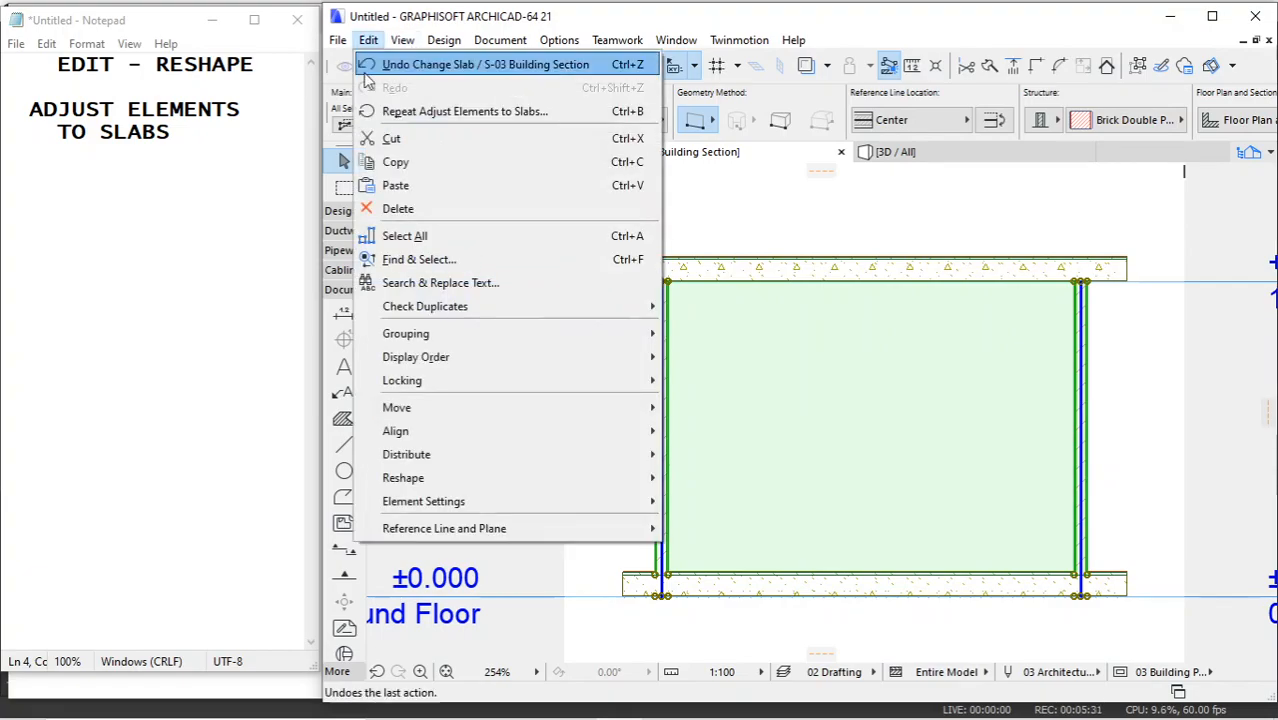
{"action": "mouse_move", "coordinate": [400, 477]}
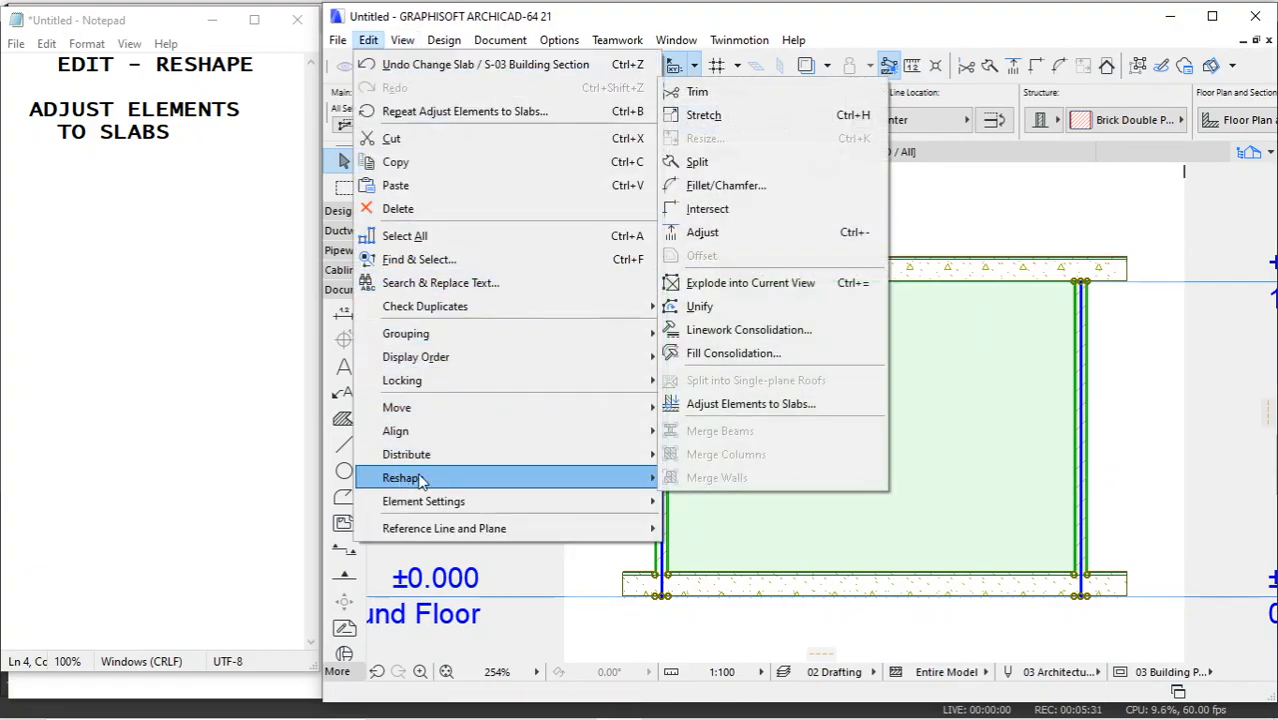
{"action": "left_click", "coordinate": [757, 404]}
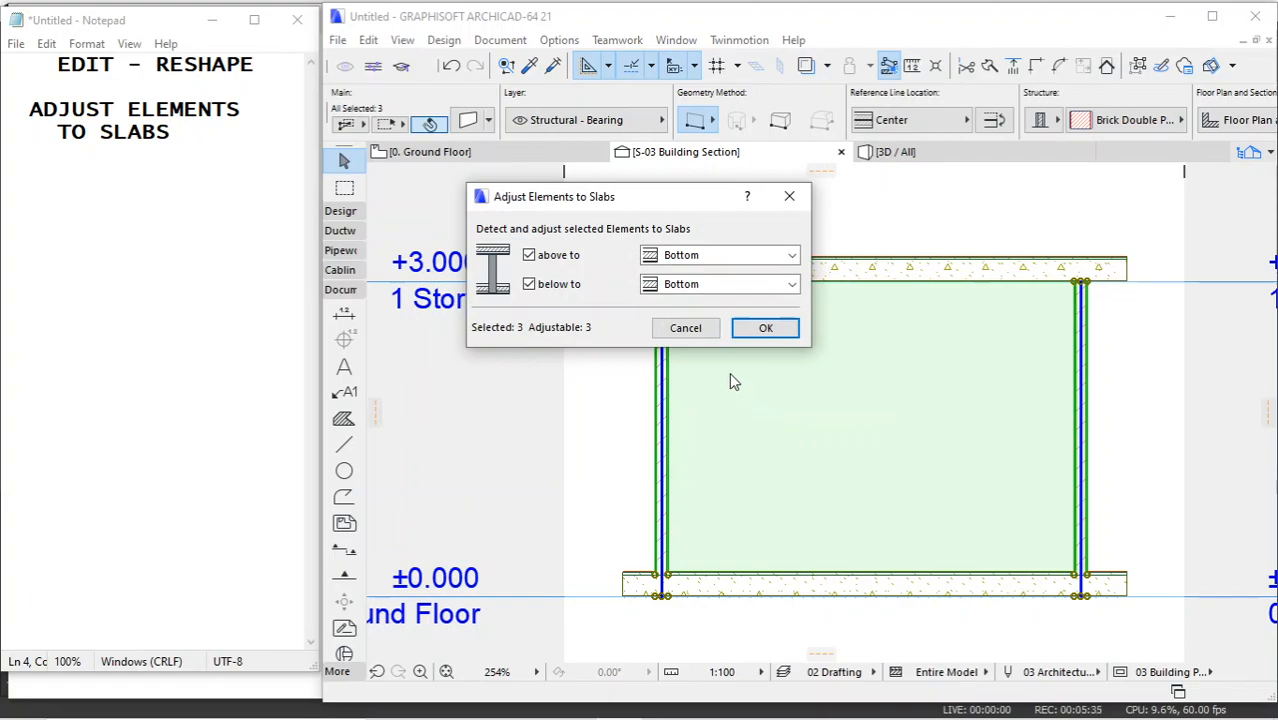
{"action": "left_click", "coordinate": [684, 256]}
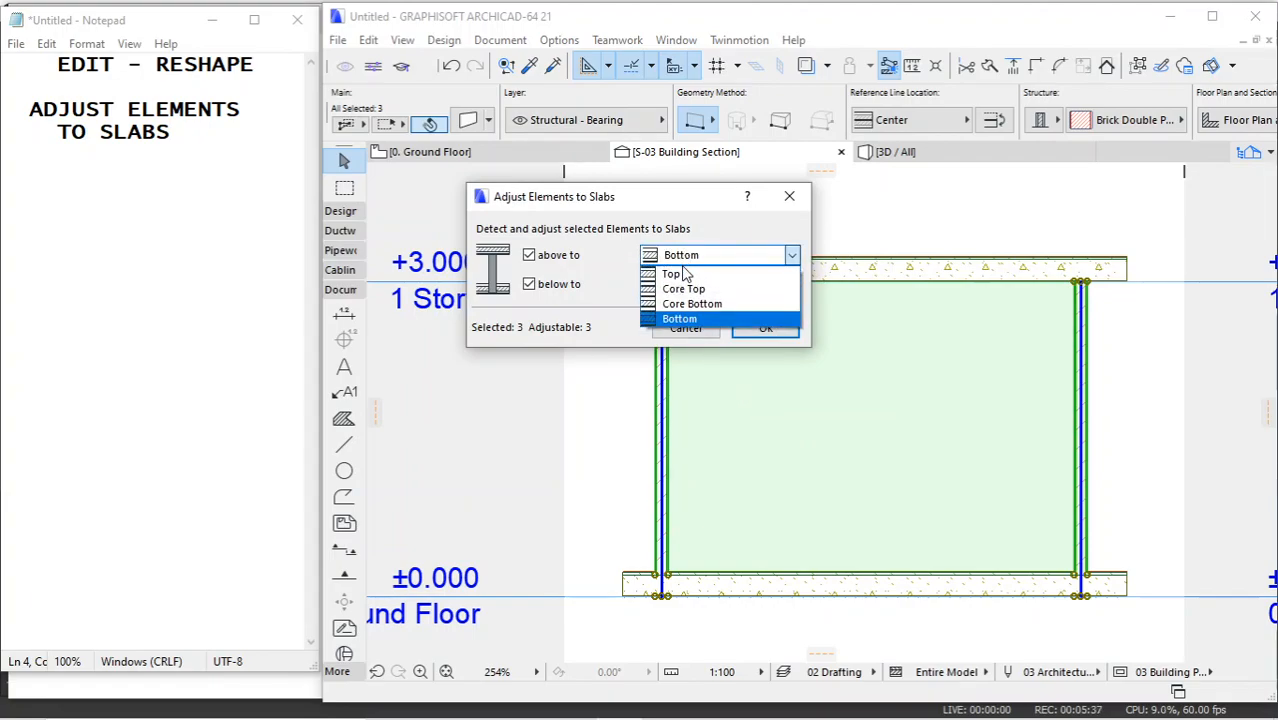
{"action": "left_click", "coordinate": [676, 273]}
{"action": "left_click", "coordinate": [686, 257]}
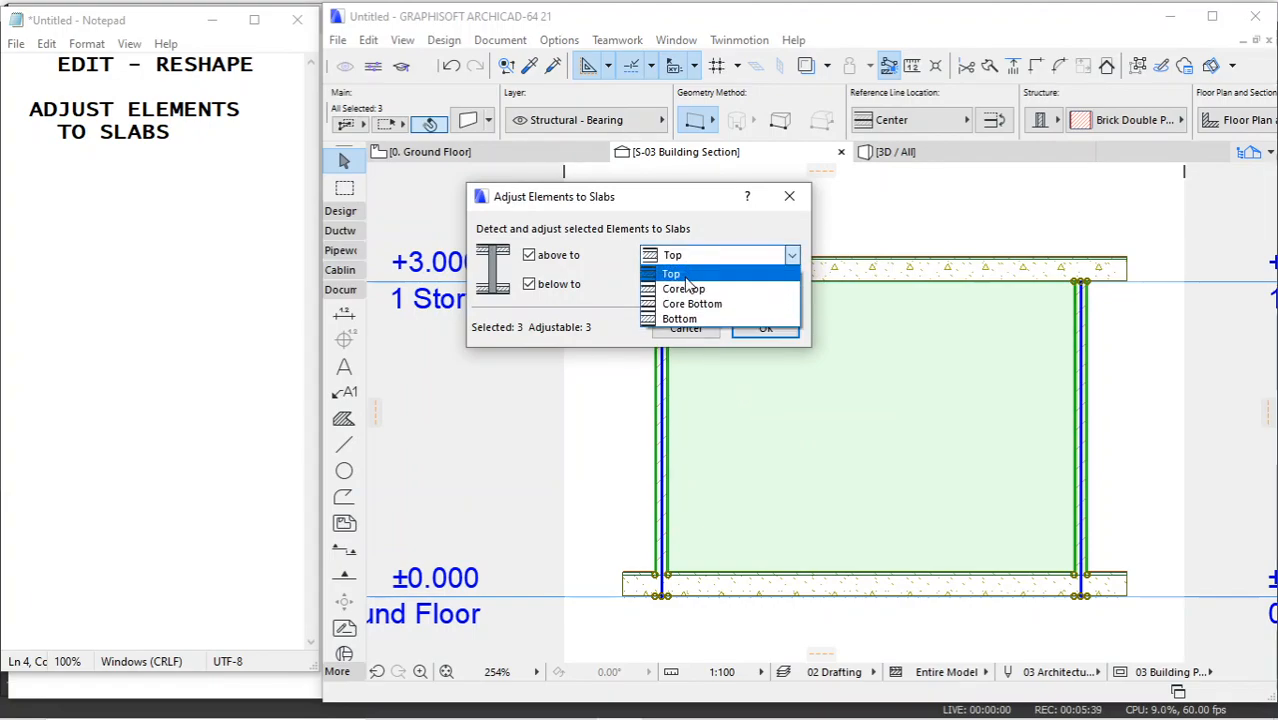
{"action": "left_click", "coordinate": [688, 289]}
{"action": "left_click", "coordinate": [688, 284]}
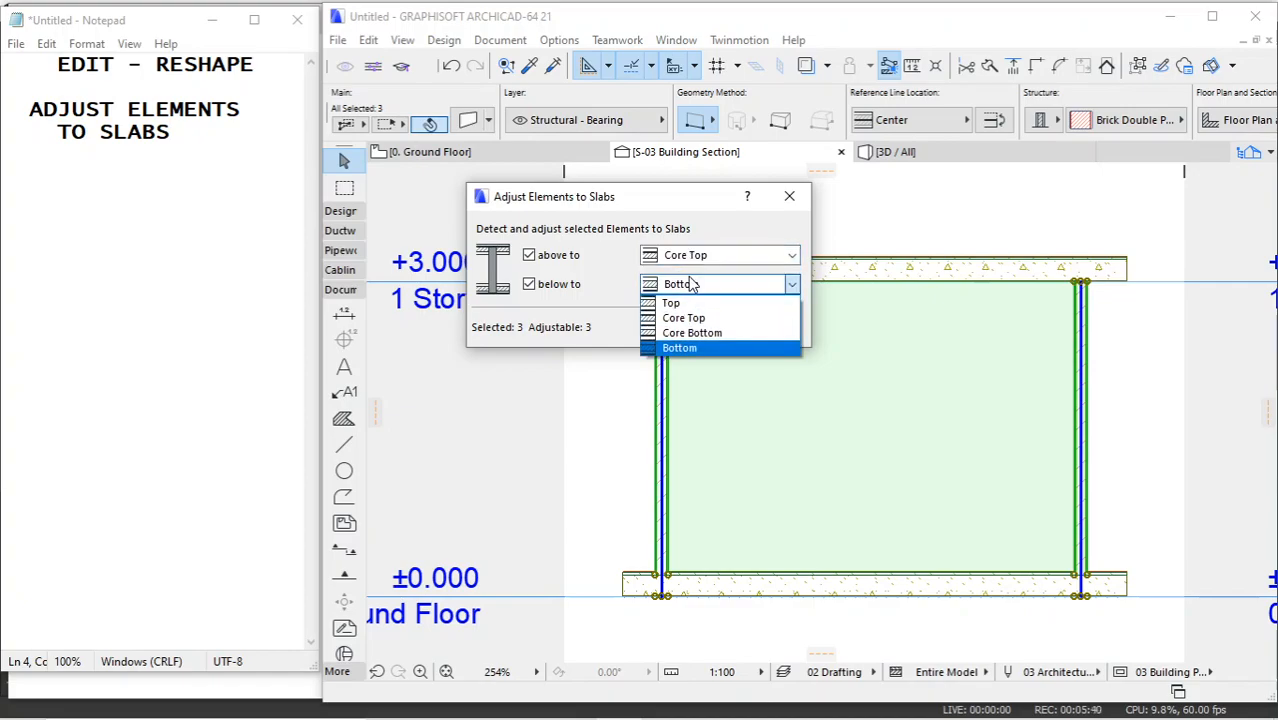
{"action": "left_click", "coordinate": [690, 333]}
{"action": "left_click", "coordinate": [745, 327]}
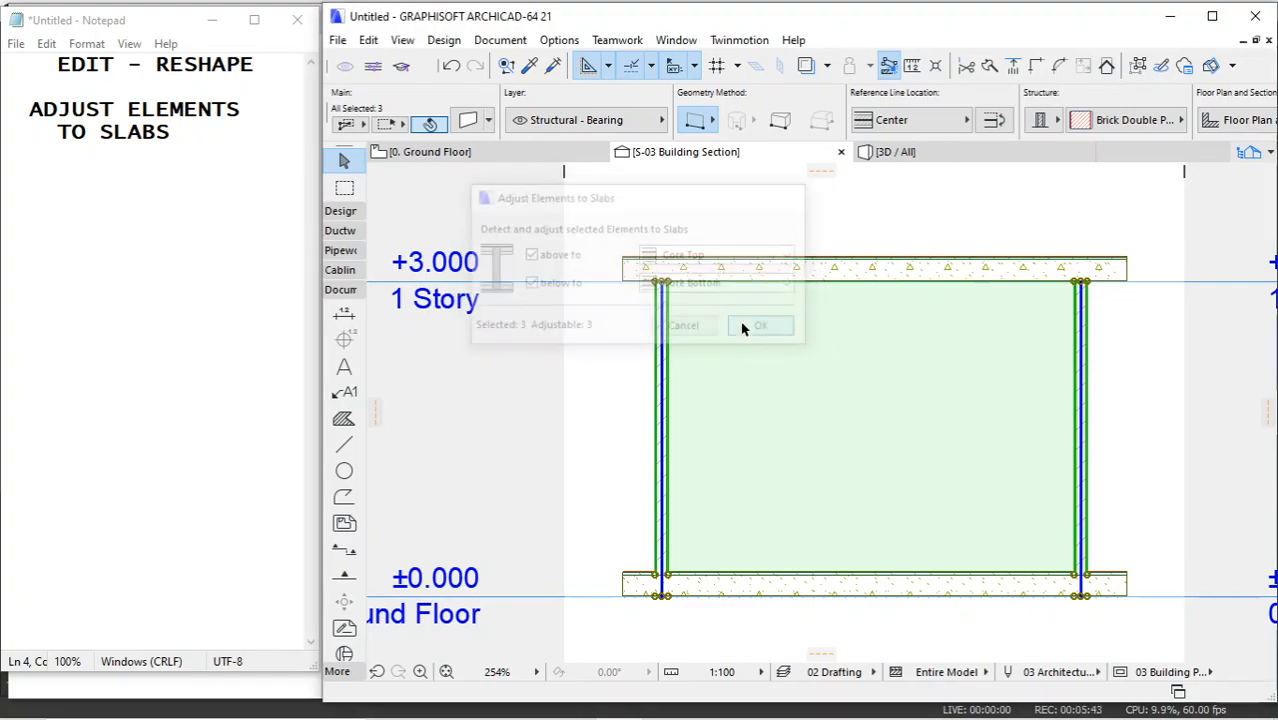
{"action": "left_click", "coordinate": [789, 302]}
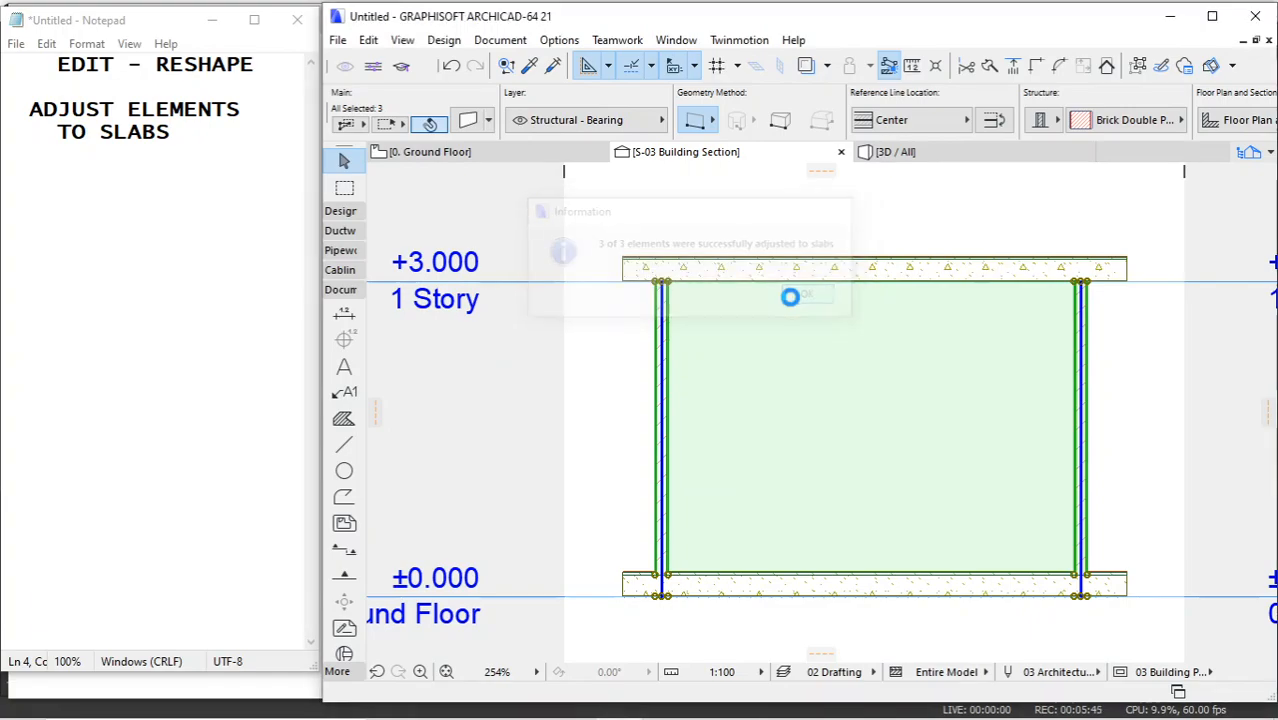
Examine the wall's upper and lower ends against the core layers of the two slabs in section, and clear the selection.
{"action": "scroll", "coordinate": [665, 265], "scroll_direction": "up", "scroll_amount": 8}
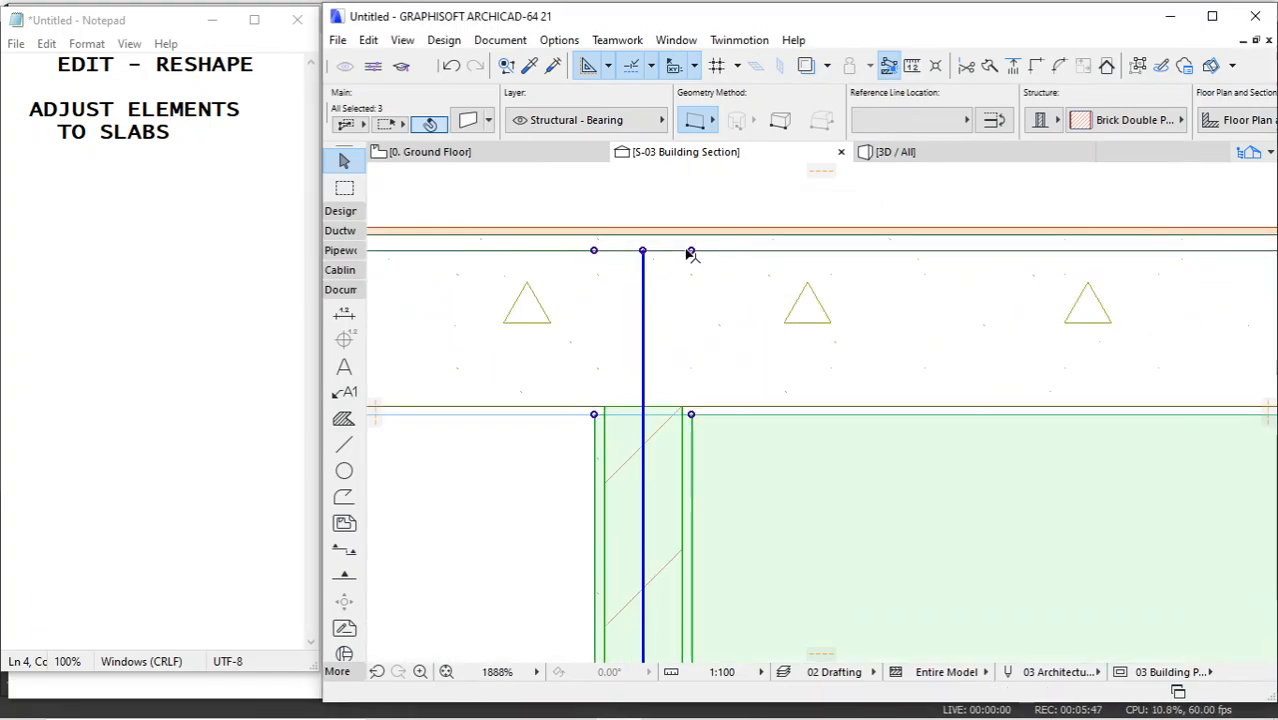
{"action": "scroll", "coordinate": [645, 265], "scroll_direction": "down", "scroll_amount": 8}
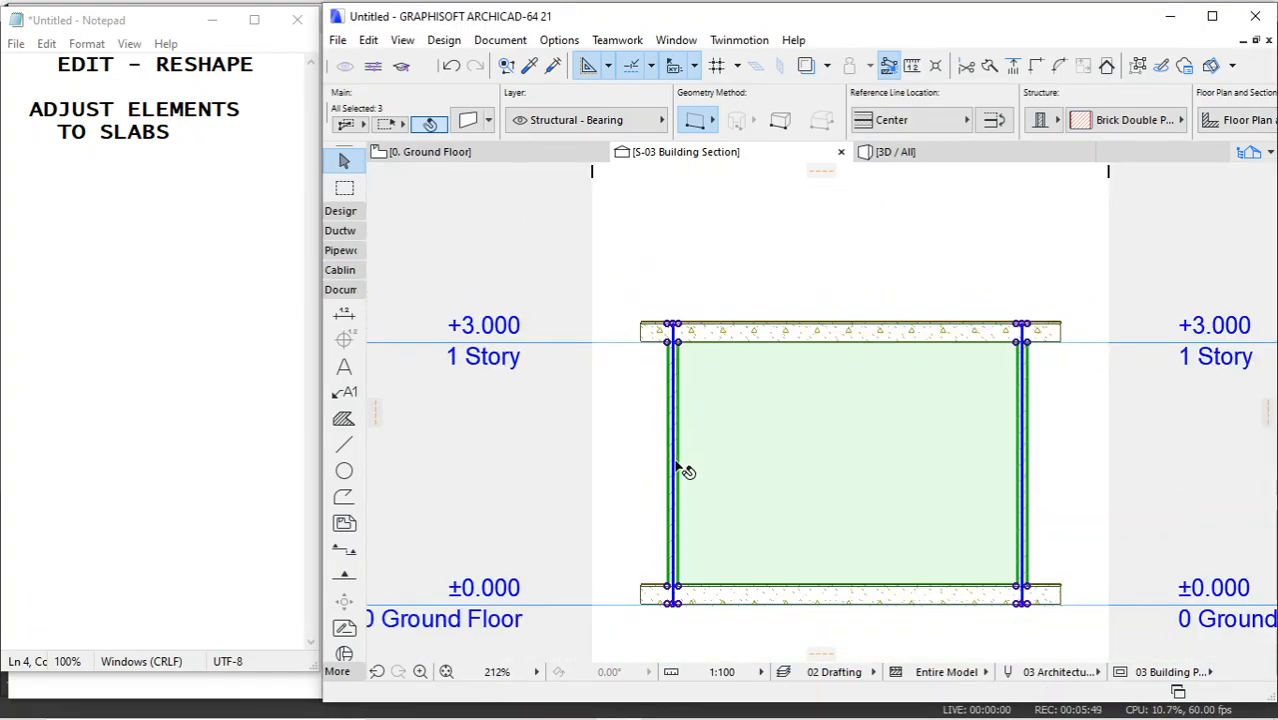
{"action": "scroll", "coordinate": [690, 605], "scroll_direction": "up", "scroll_amount": 9}
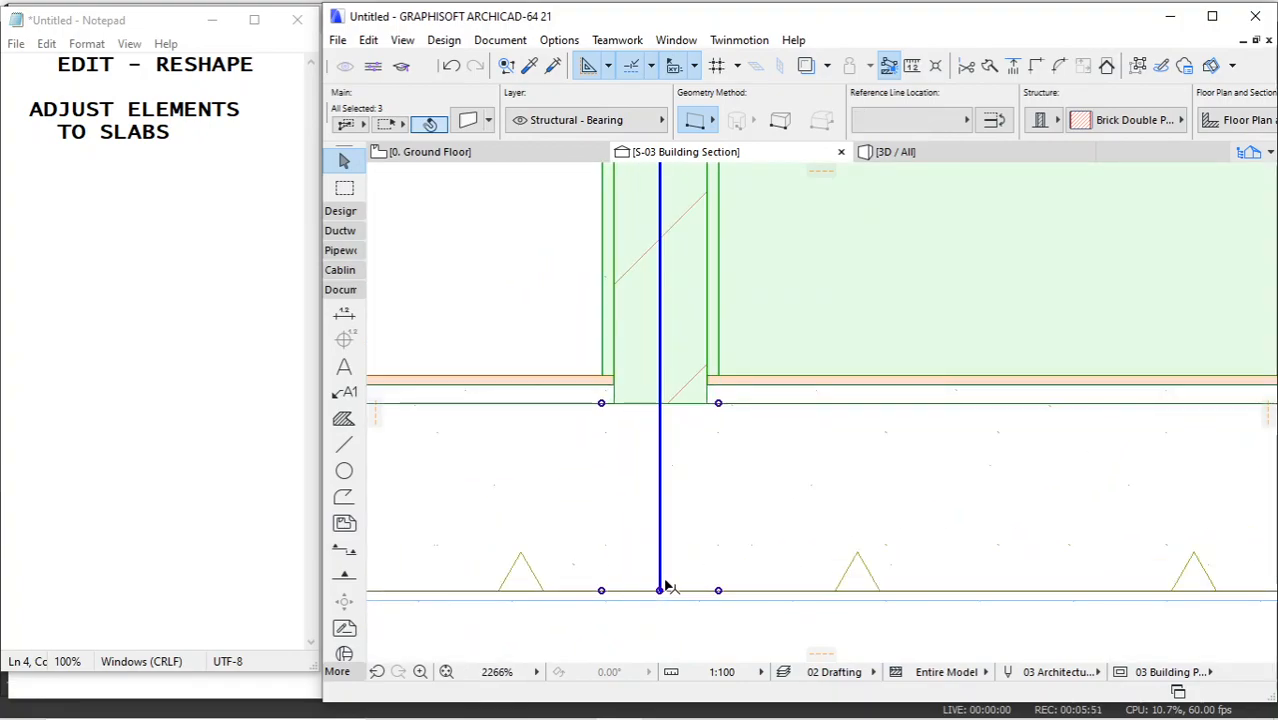
{"action": "scroll", "coordinate": [655, 545], "scroll_direction": "down", "scroll_amount": 9}
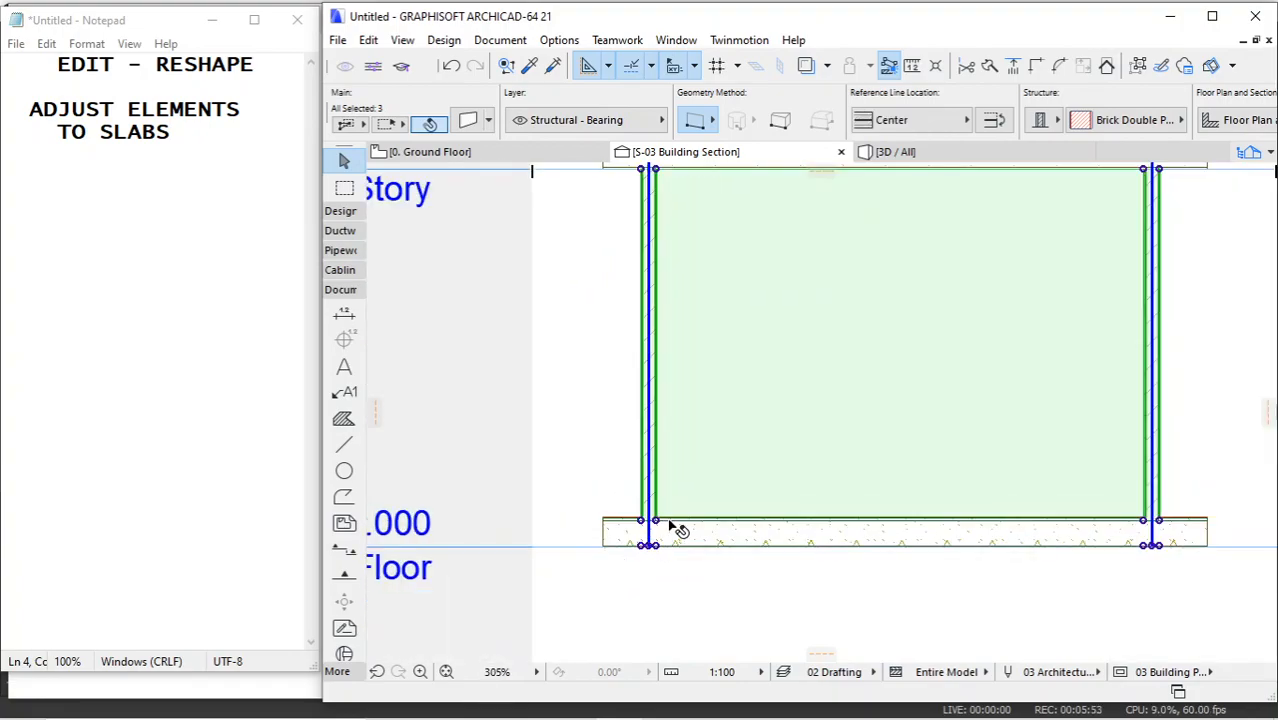
{"action": "scroll", "coordinate": [795, 371], "scroll_direction": "up", "scroll_amount": 1}
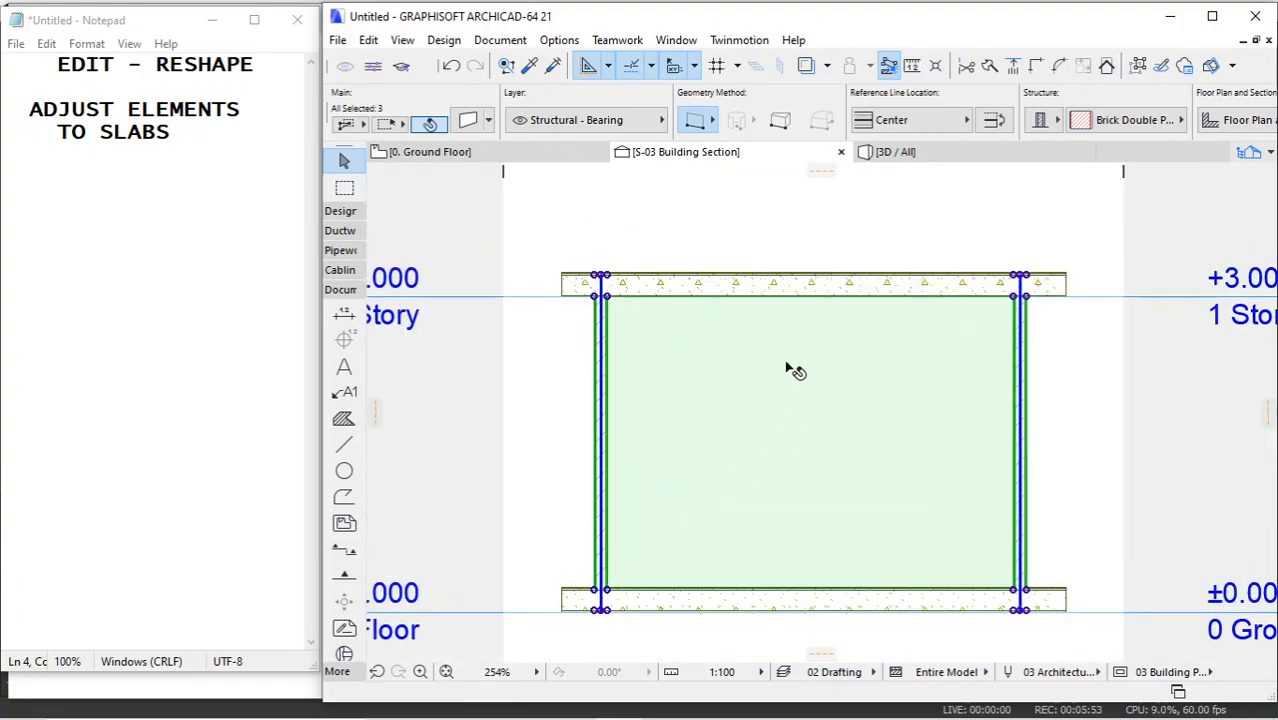
{"action": "left_click", "coordinate": [771, 212]}
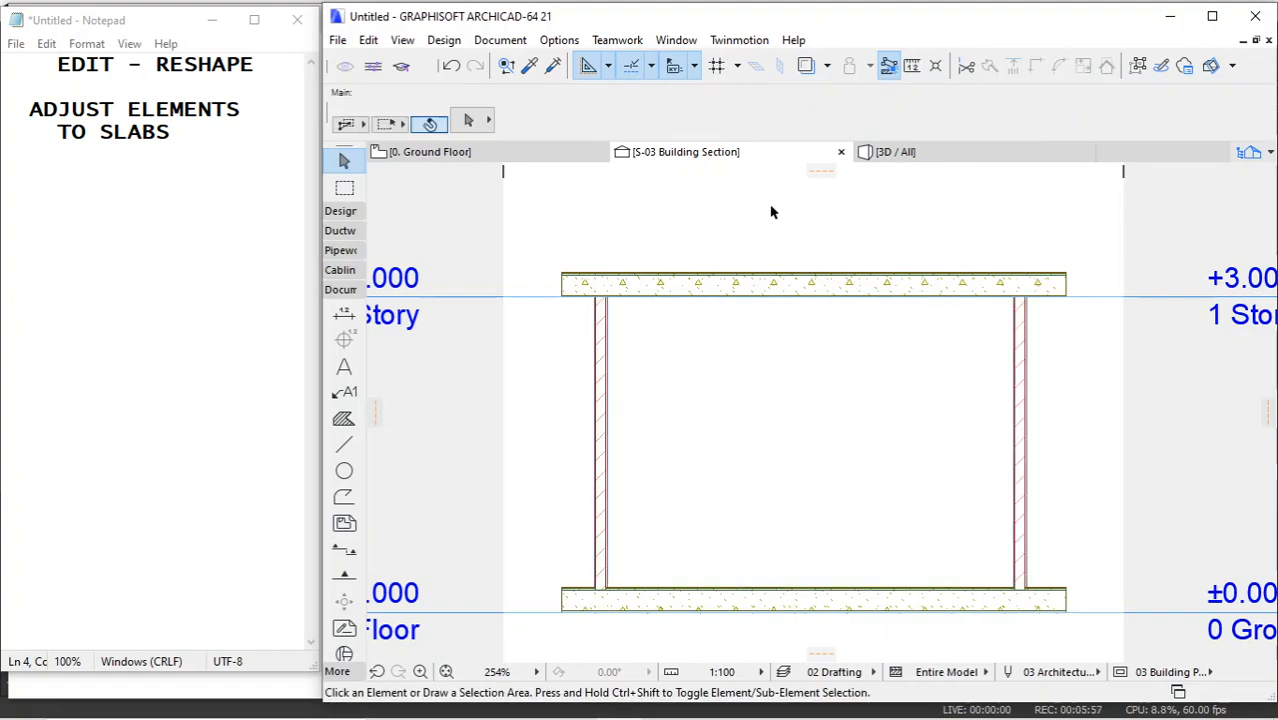
Switch to the 3D view of the whole model and inspect the walls between the two slabs.
{"action": "left_click", "coordinate": [935, 152]}
{"action": "scroll", "coordinate": [656, 342], "scroll_direction": "up", "scroll_amount": 2}
{"action": "scroll", "coordinate": [665, 335], "scroll_direction": "down", "scroll_amount": 2}
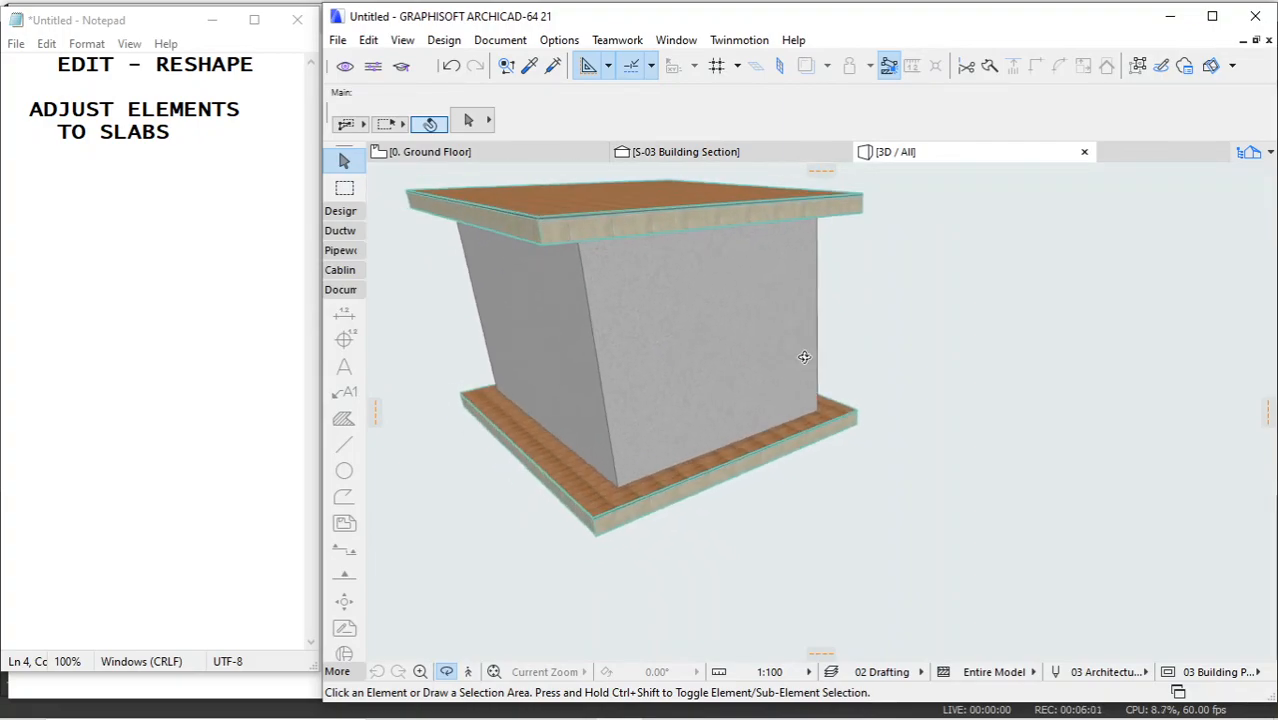
{"action": "scroll", "coordinate": [586, 300], "scroll_direction": "down", "scroll_amount": 1}
{"action": "scroll", "coordinate": [586, 300], "scroll_direction": "up", "scroll_amount": 1}
{"action": "middle_click_drag", "start_coordinate": [720, 314], "coordinate": [753, 373]}
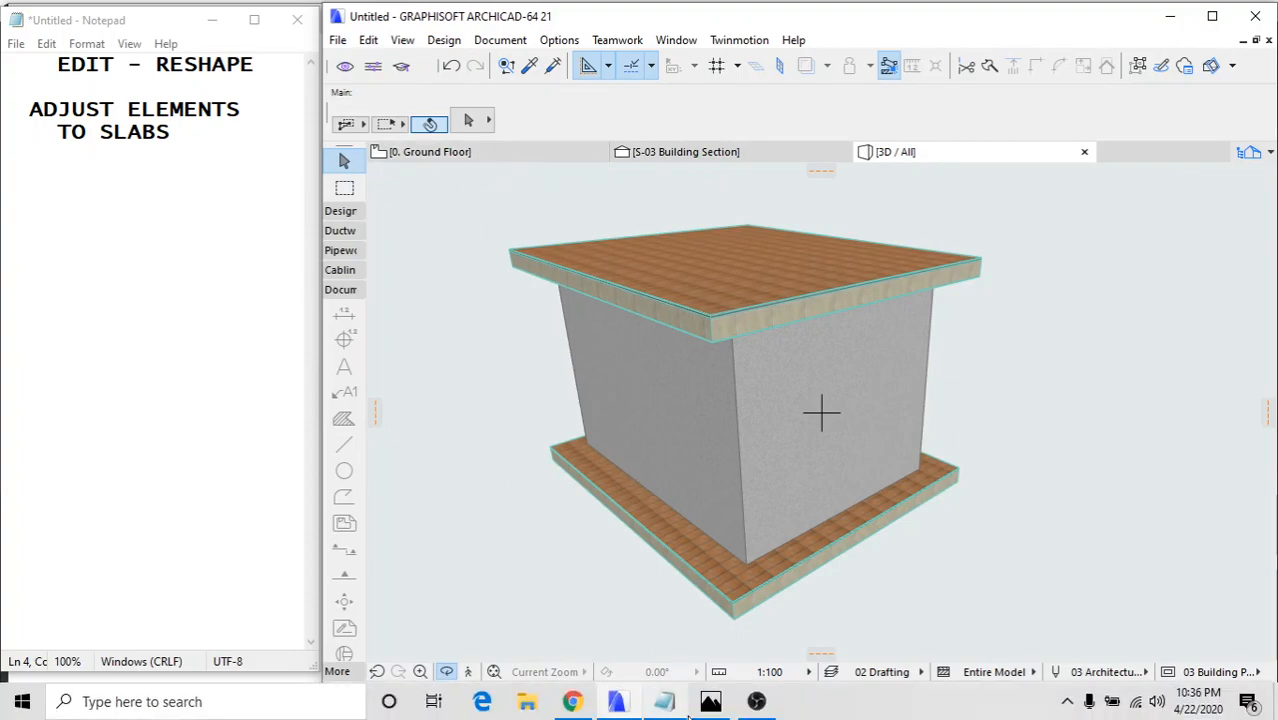
Switch to Photos and browse between the LIKE.png and SUBCRIB.jfif images.
{"action": "left_click", "coordinate": [710, 703]}
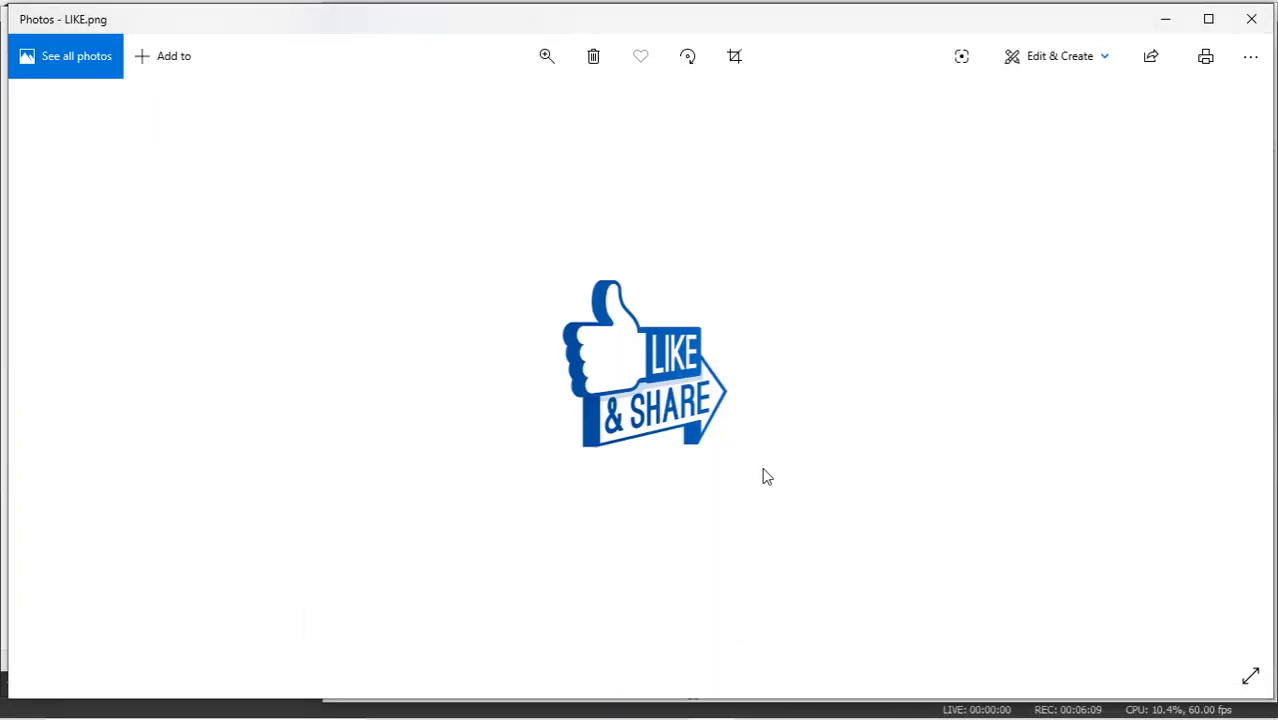
{"action": "key", "text": "Right"}
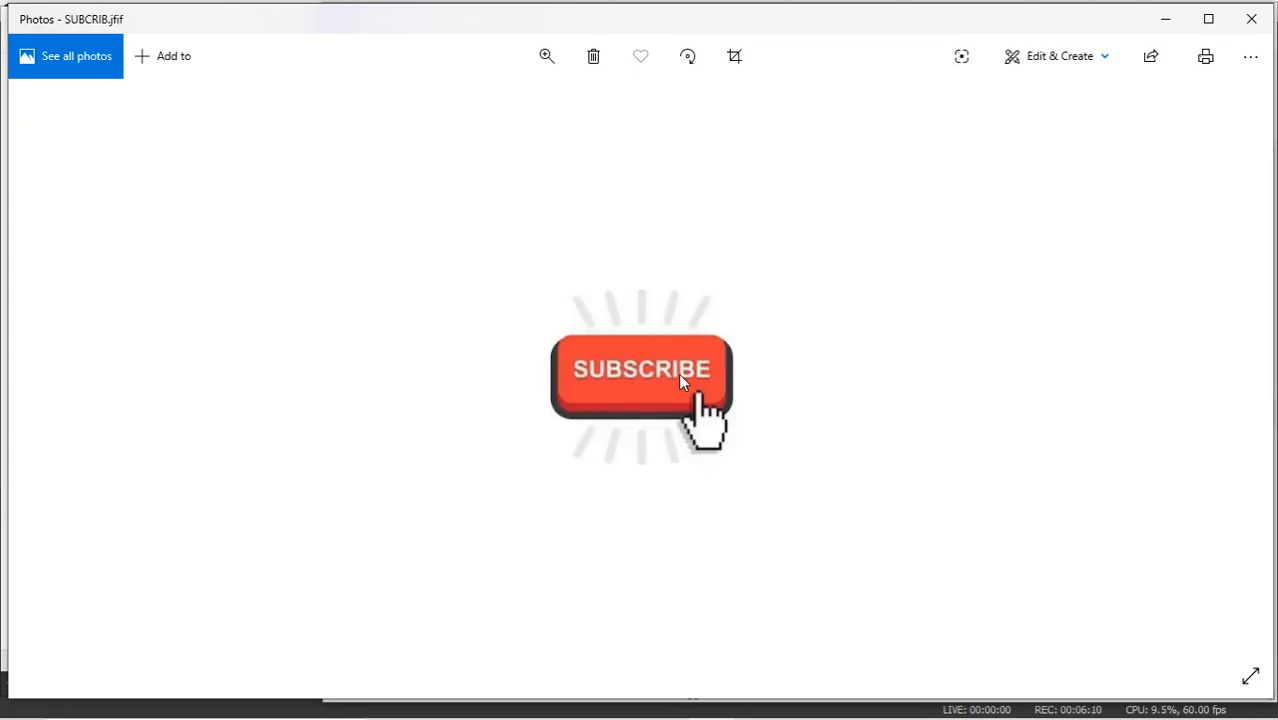
{"action": "key", "text": "Left"}
{"action": "key", "text": "Right"}
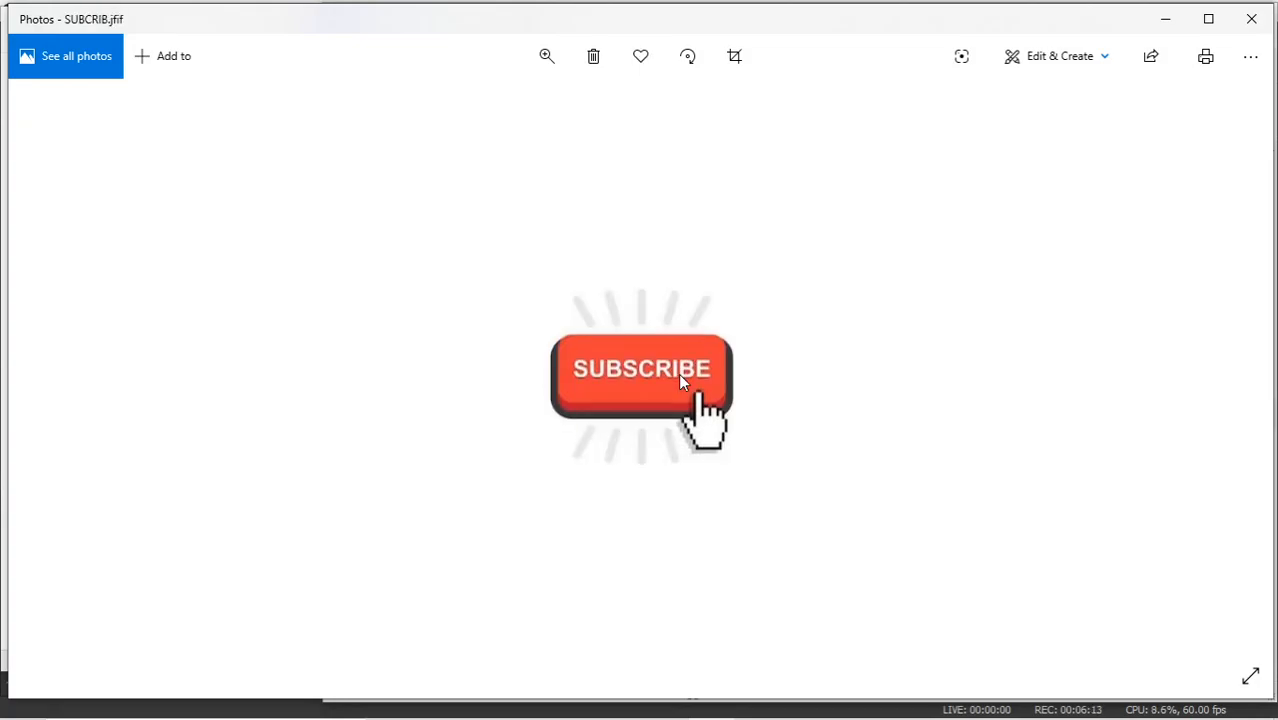